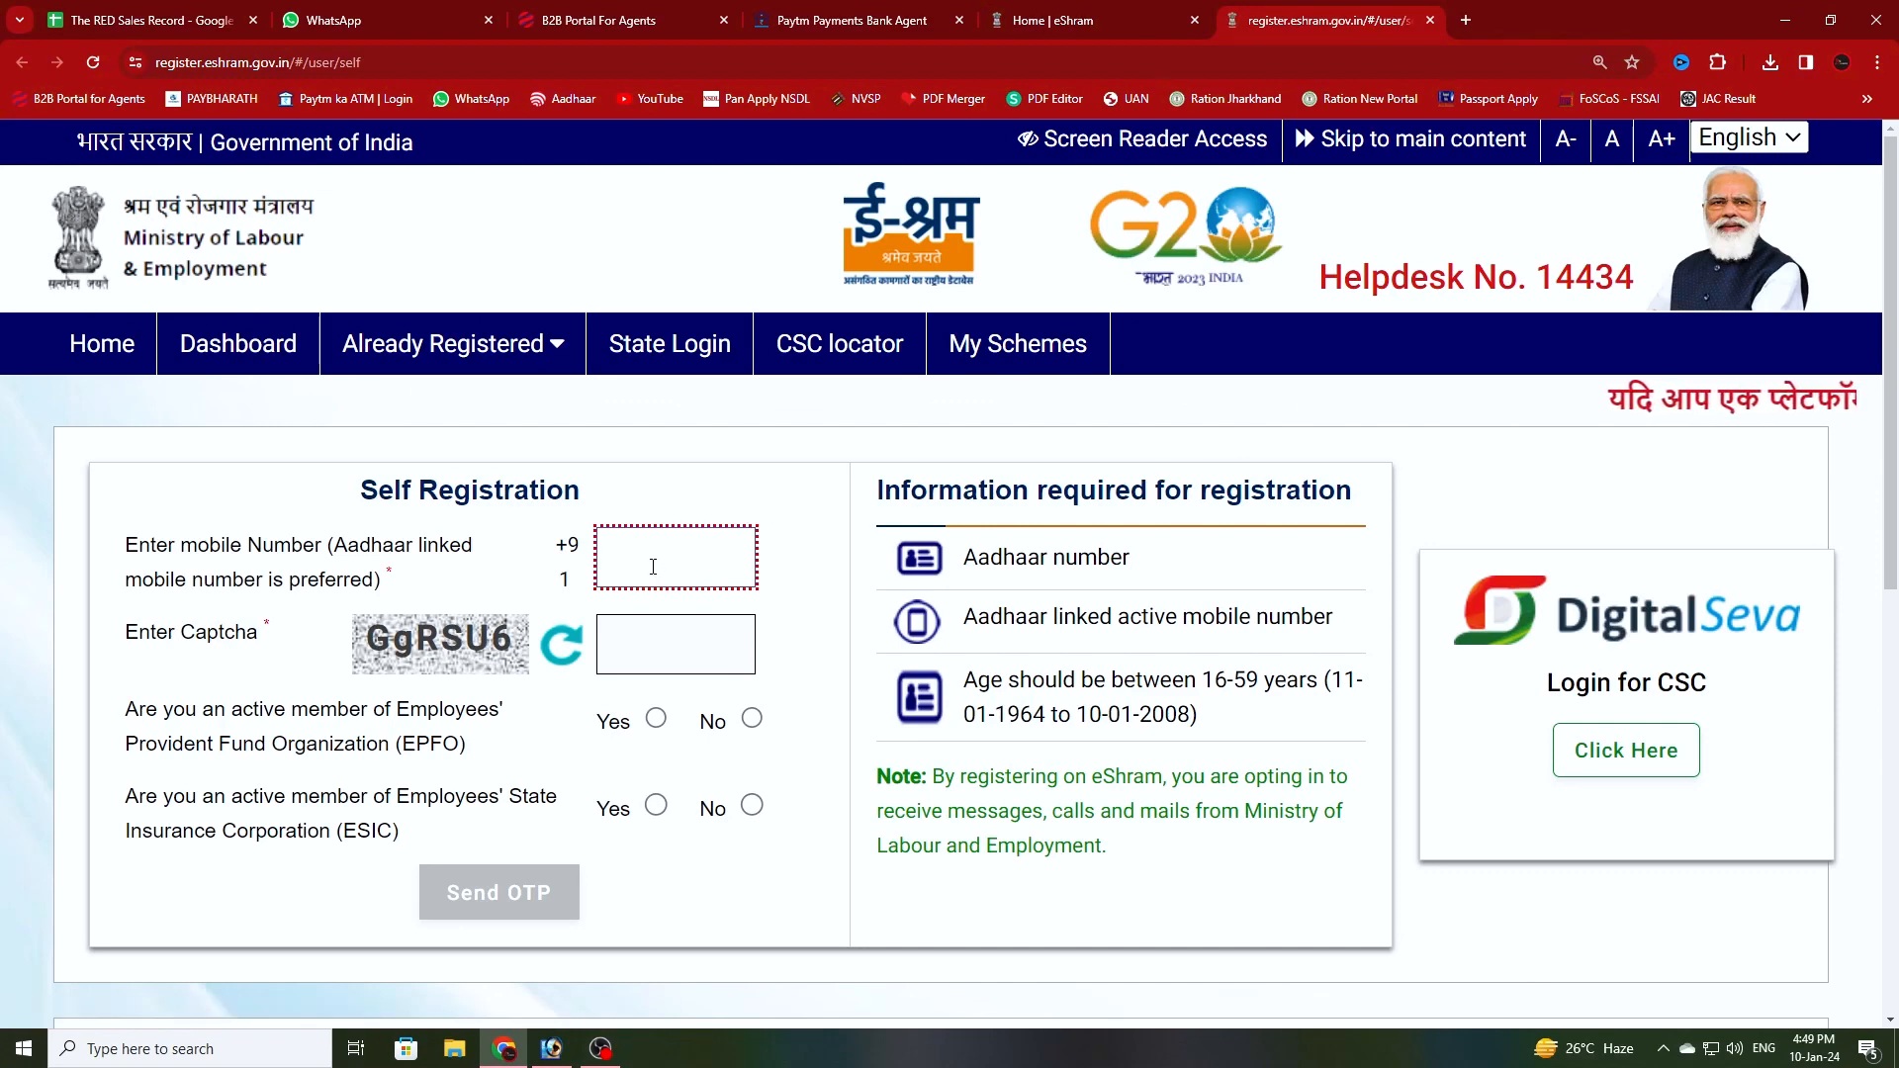
- Zoom the Self Registration page out from 150% to 100% so the whole form fits
key(ctrl+minus)
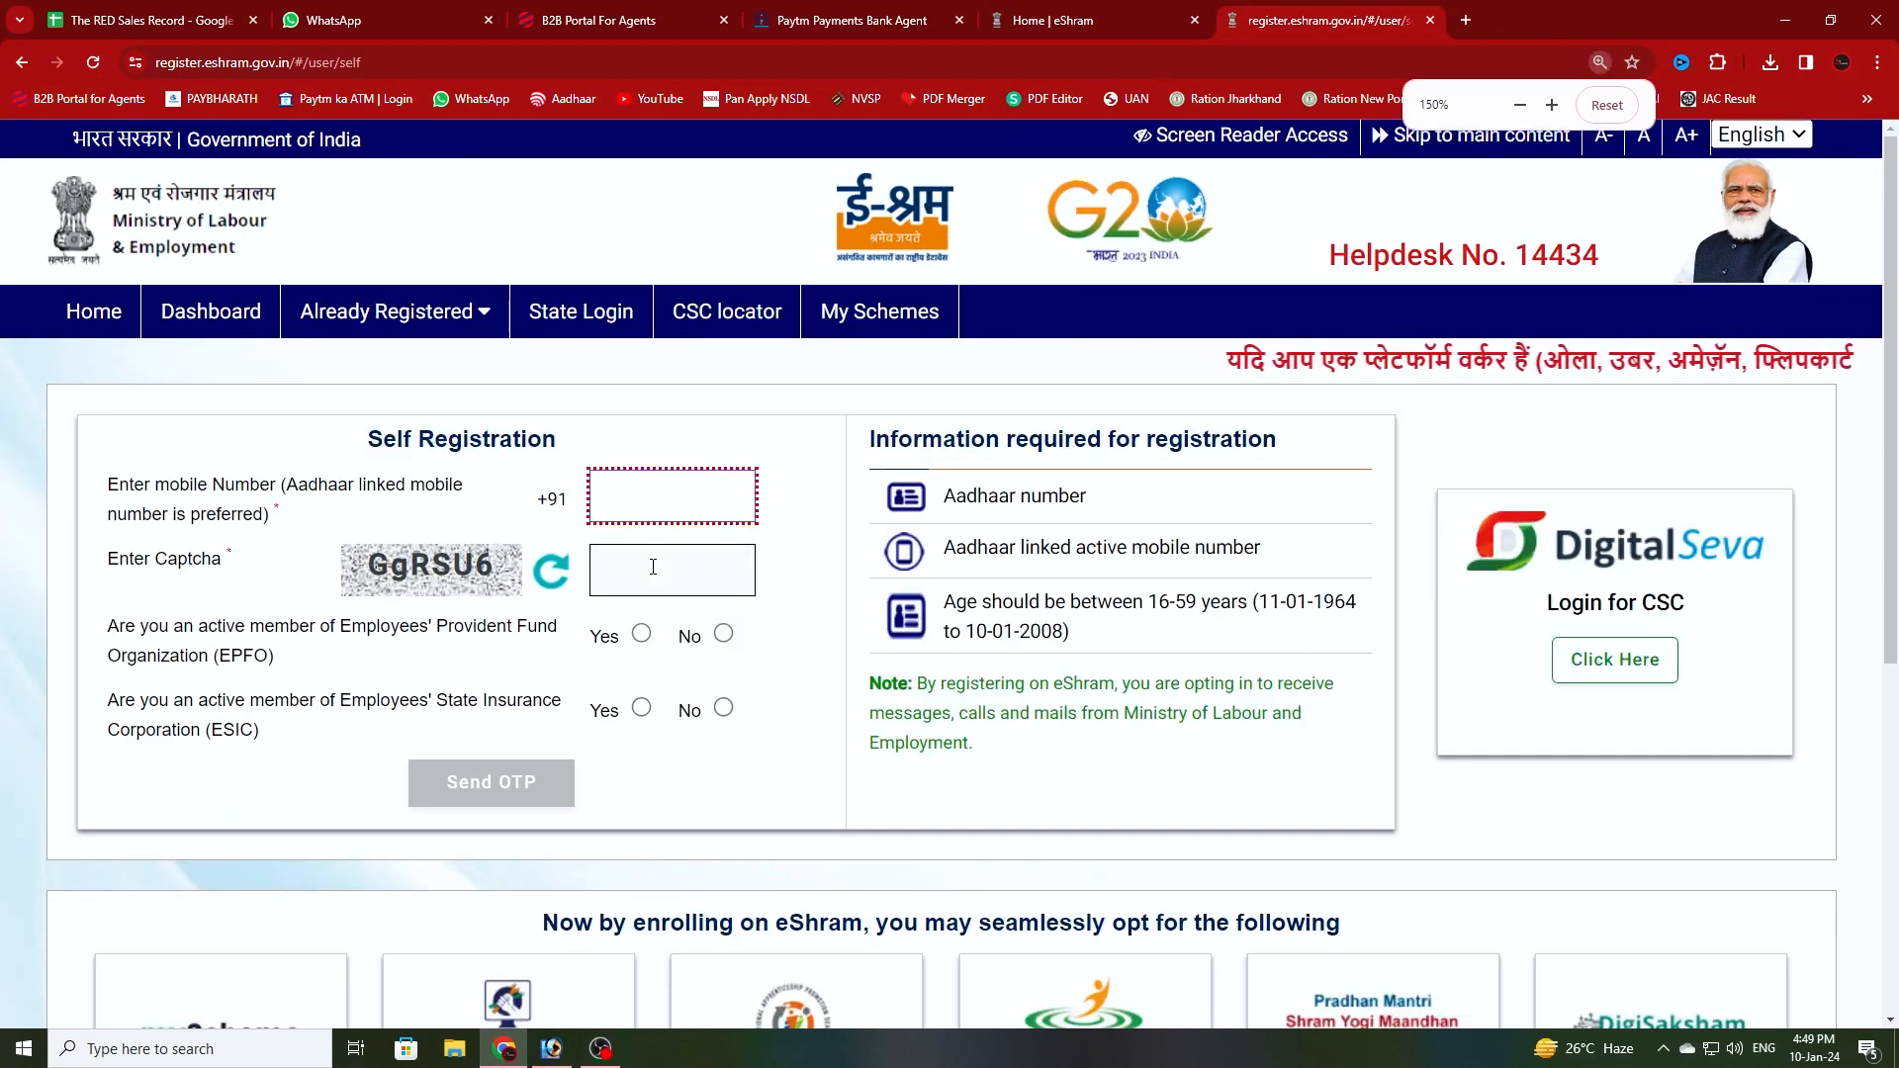
key(ctrl+minus)
key(ctrl+minus)
key(ctrl+minus)
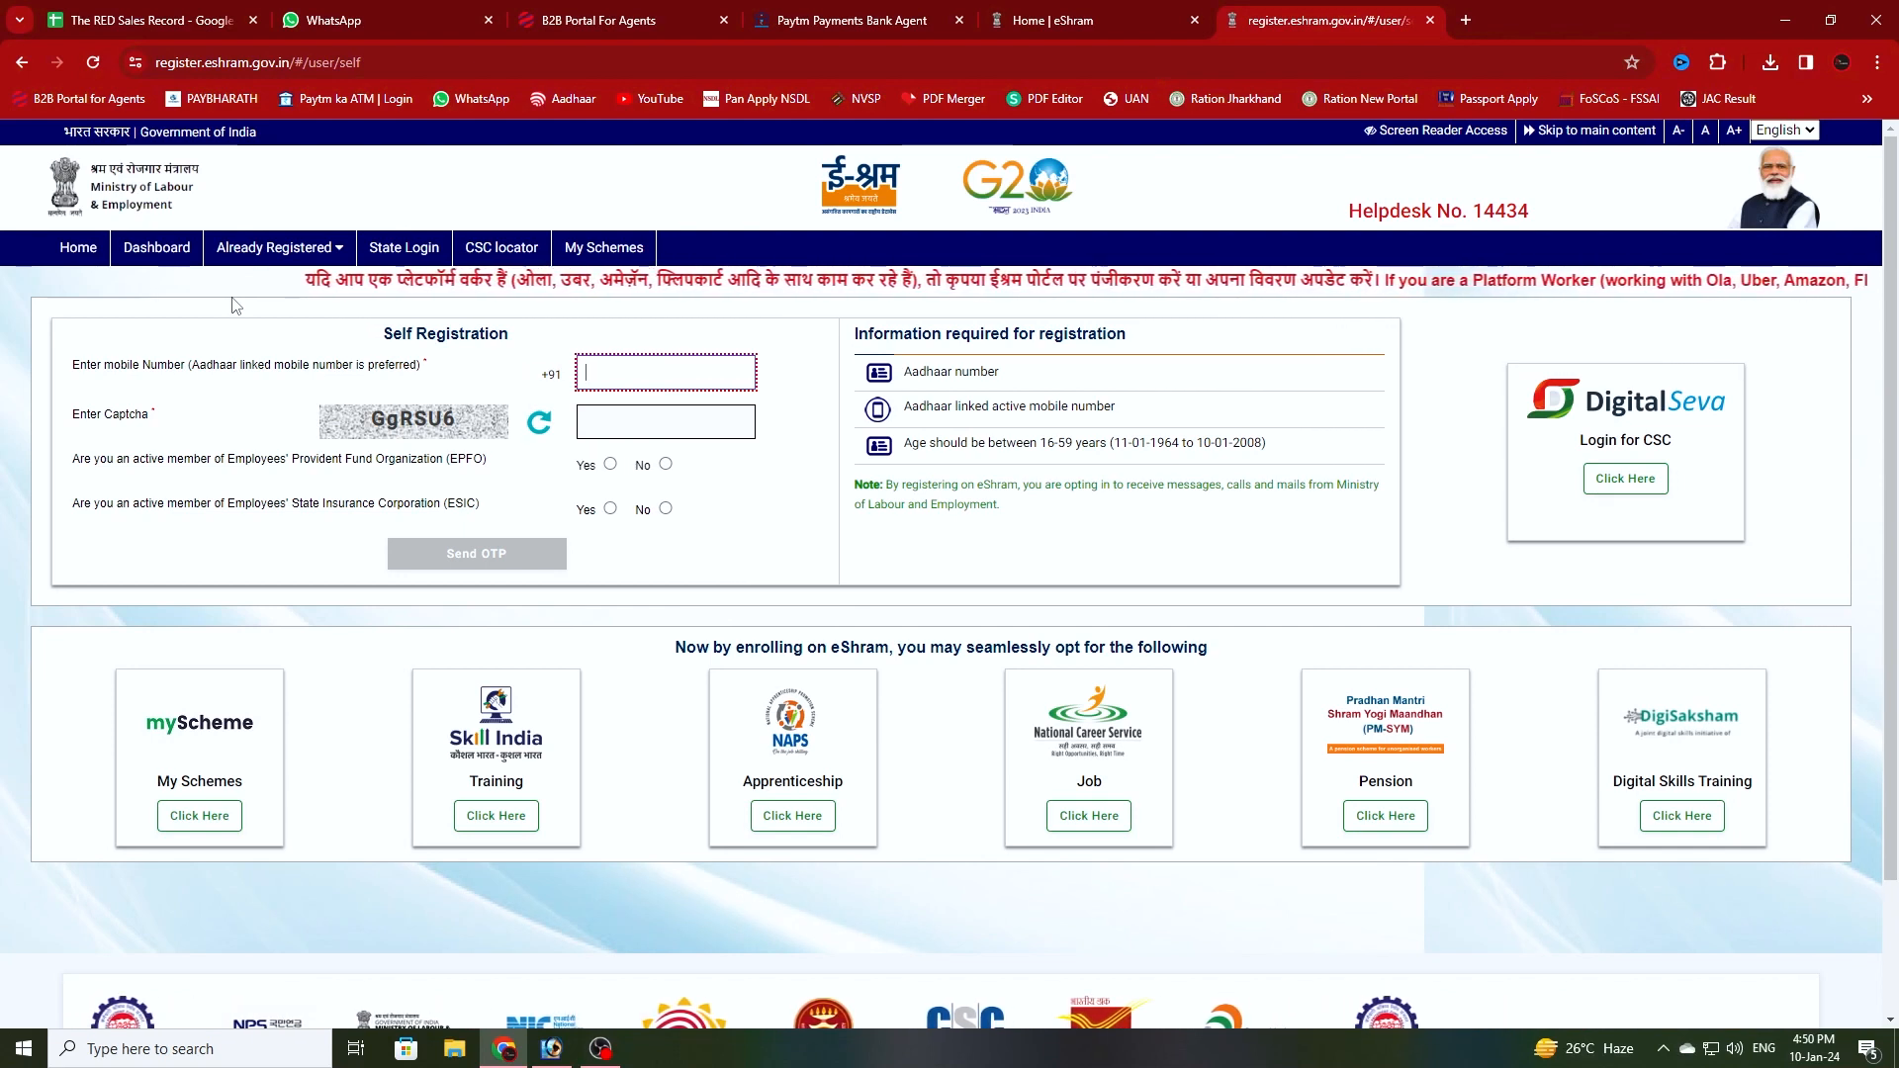
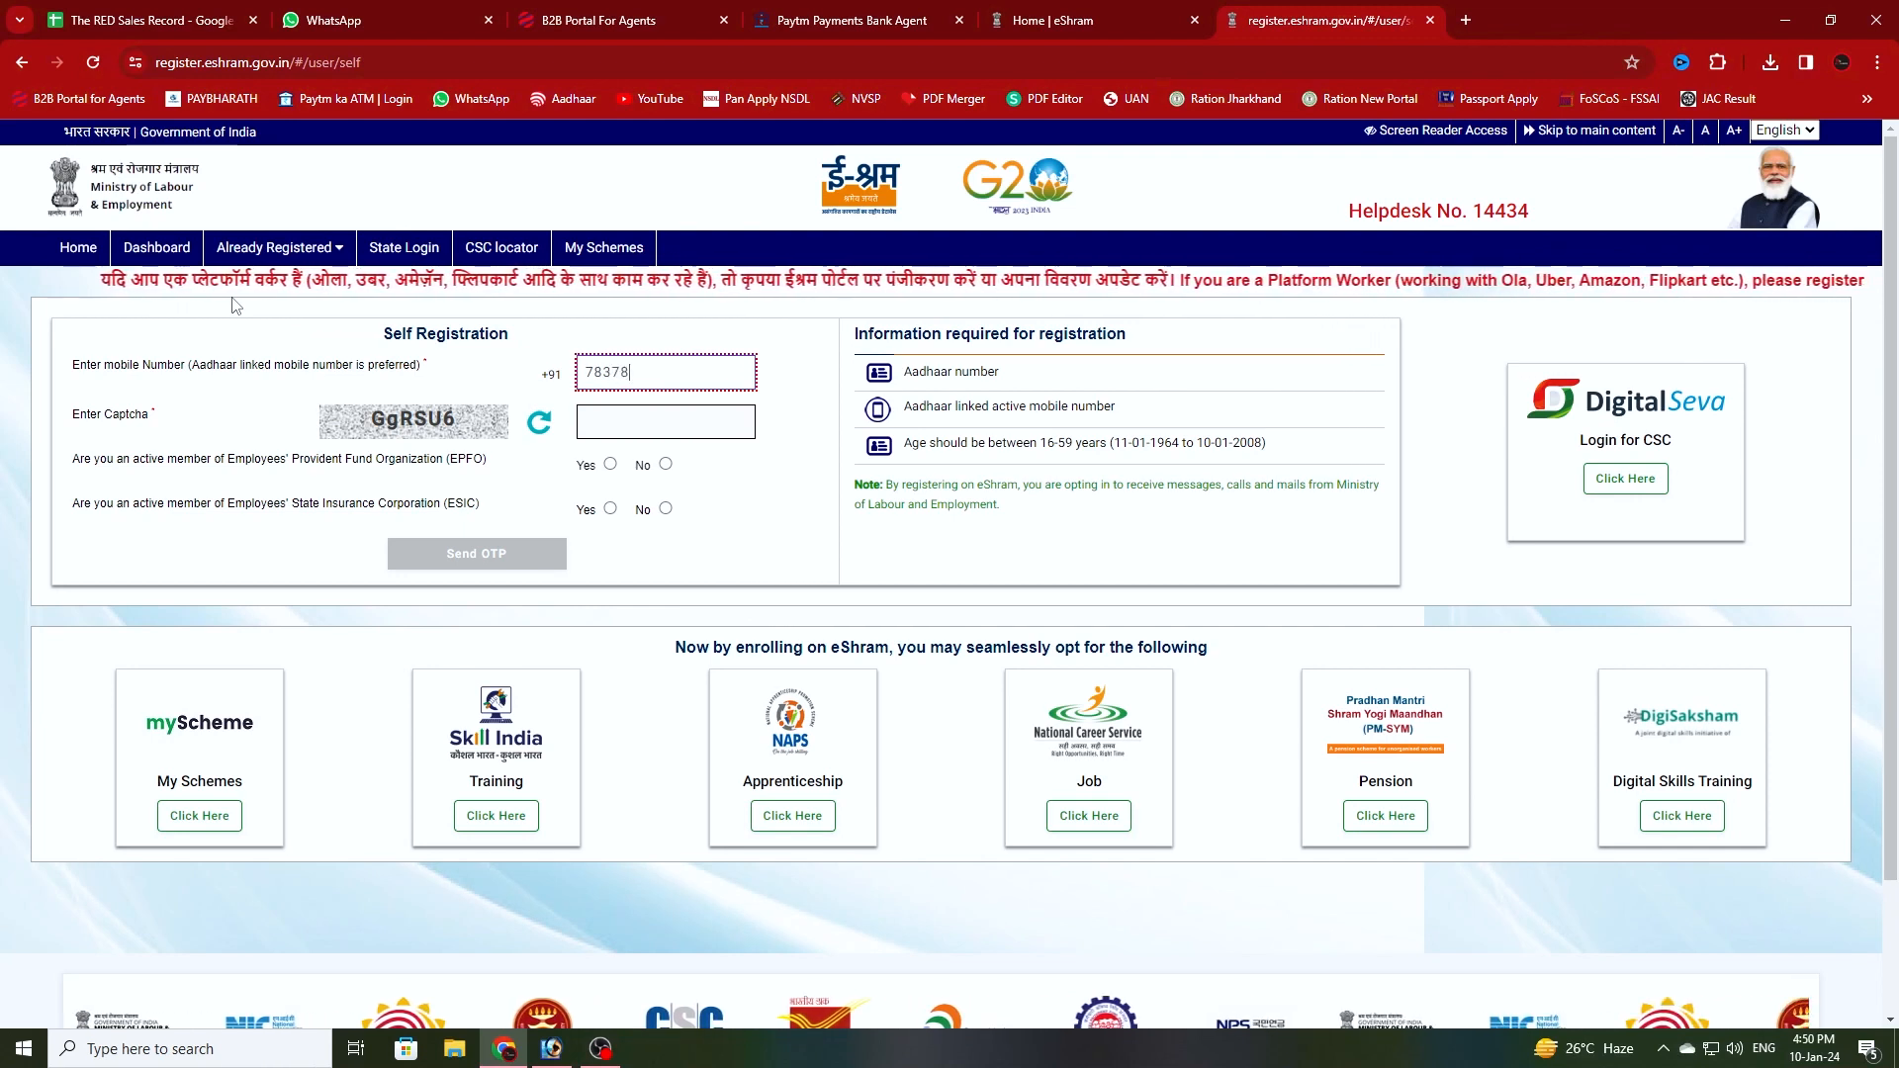
- Enter the mobile number and captcha, answer No to EPFO and ESIC, and request an OTP
key(Tab)
text(GgRSU6)
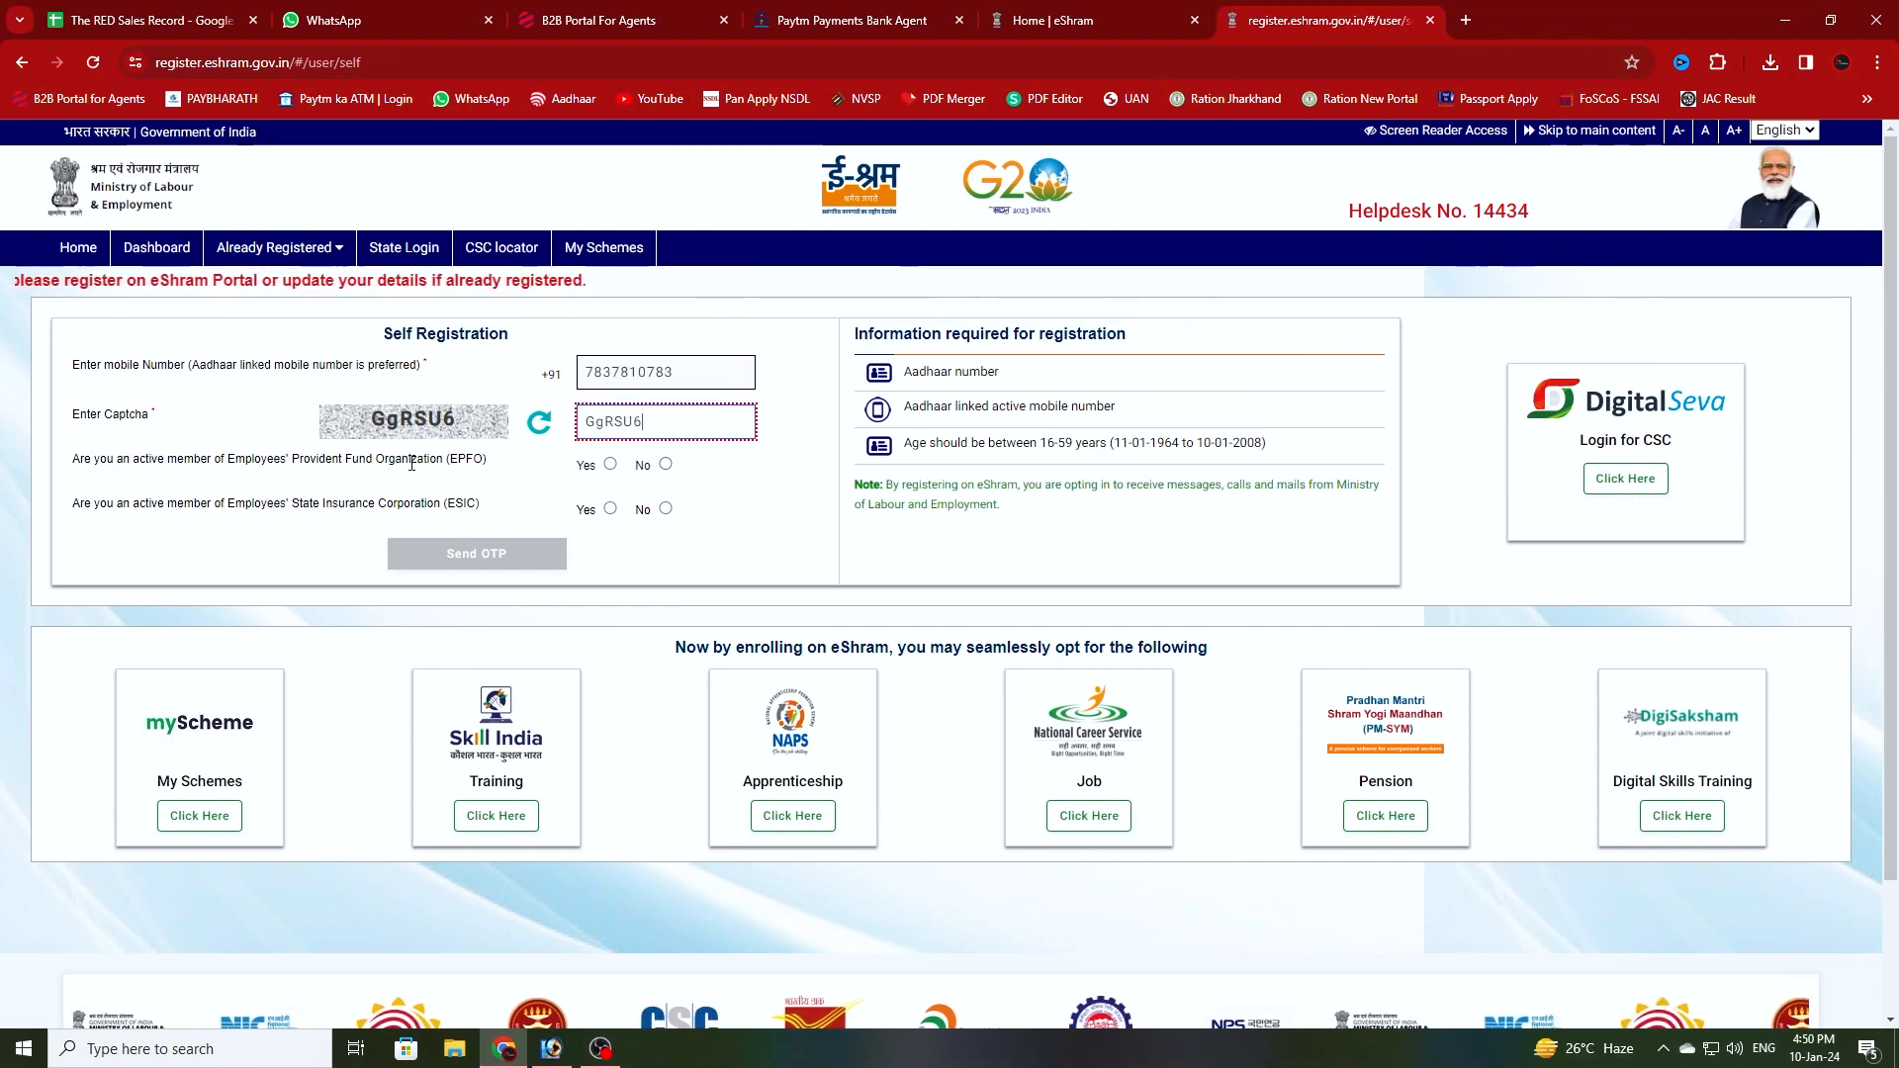
click(654, 465)
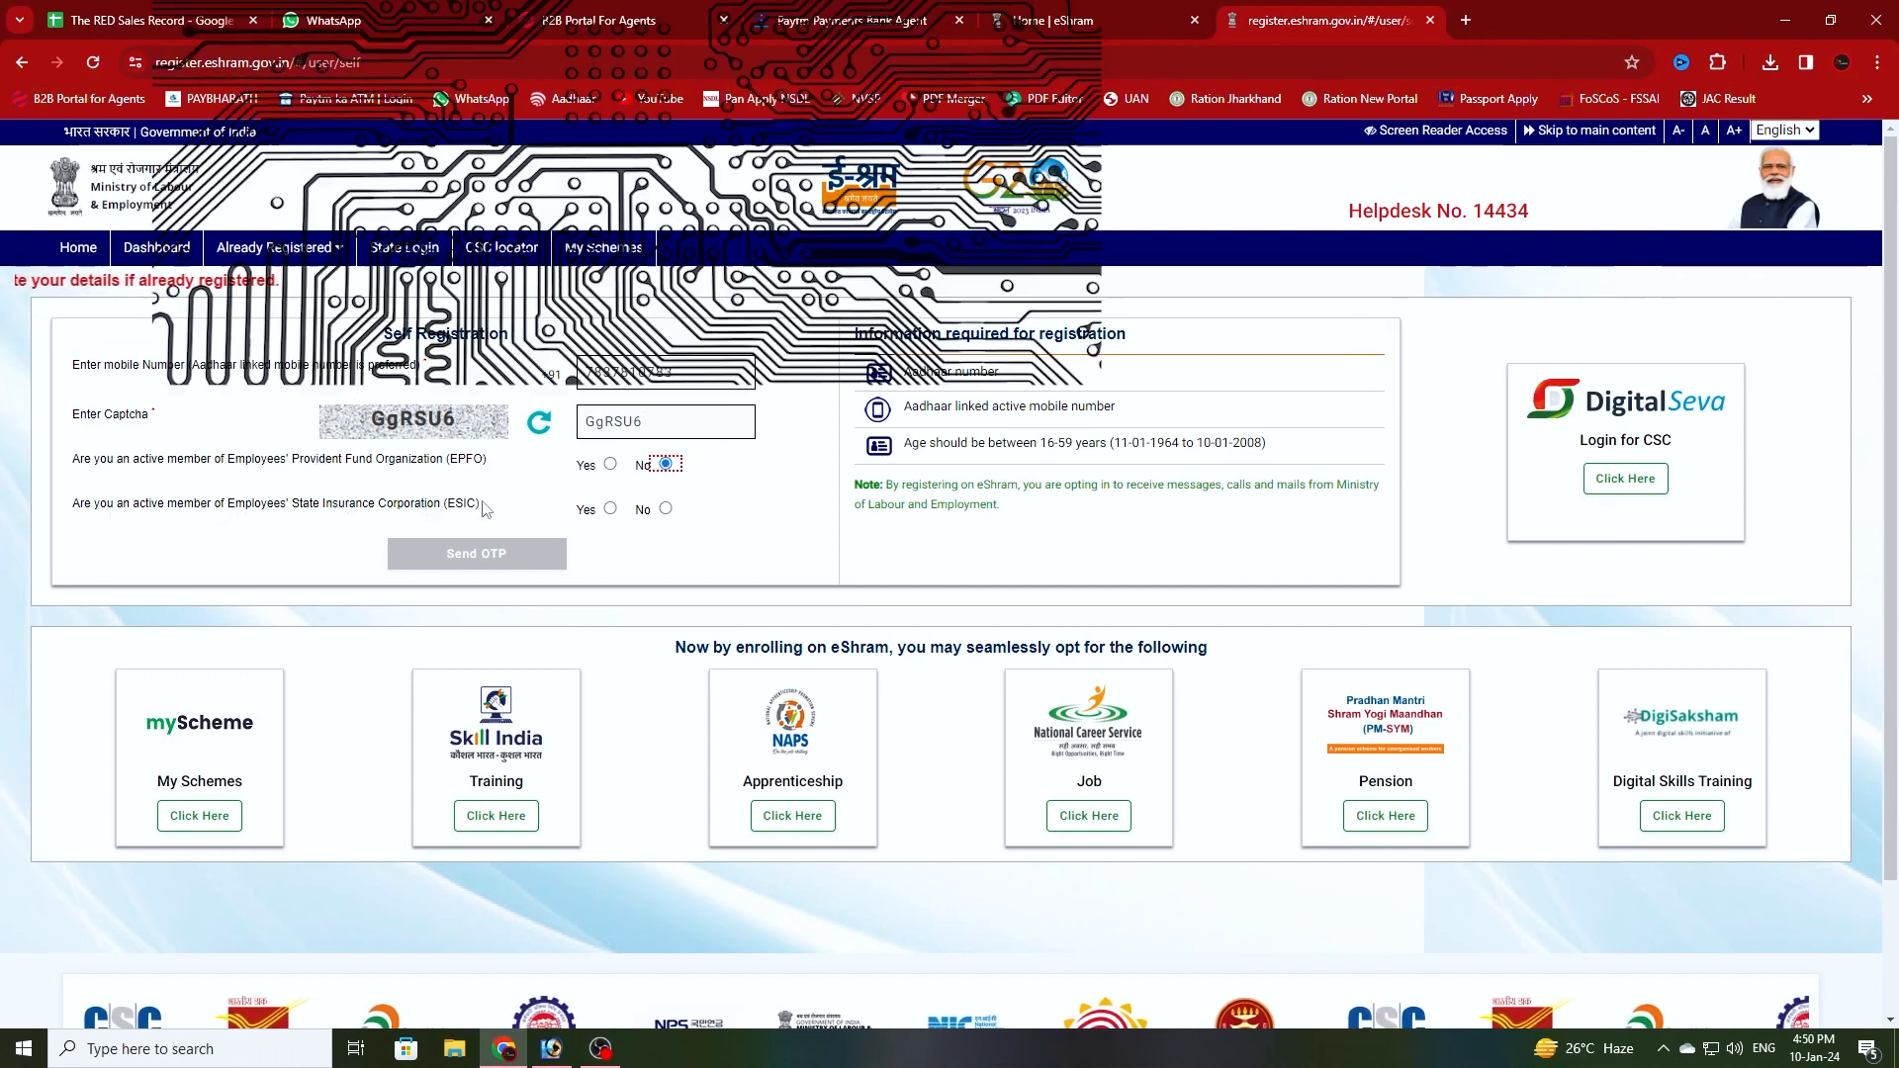
click(665, 509)
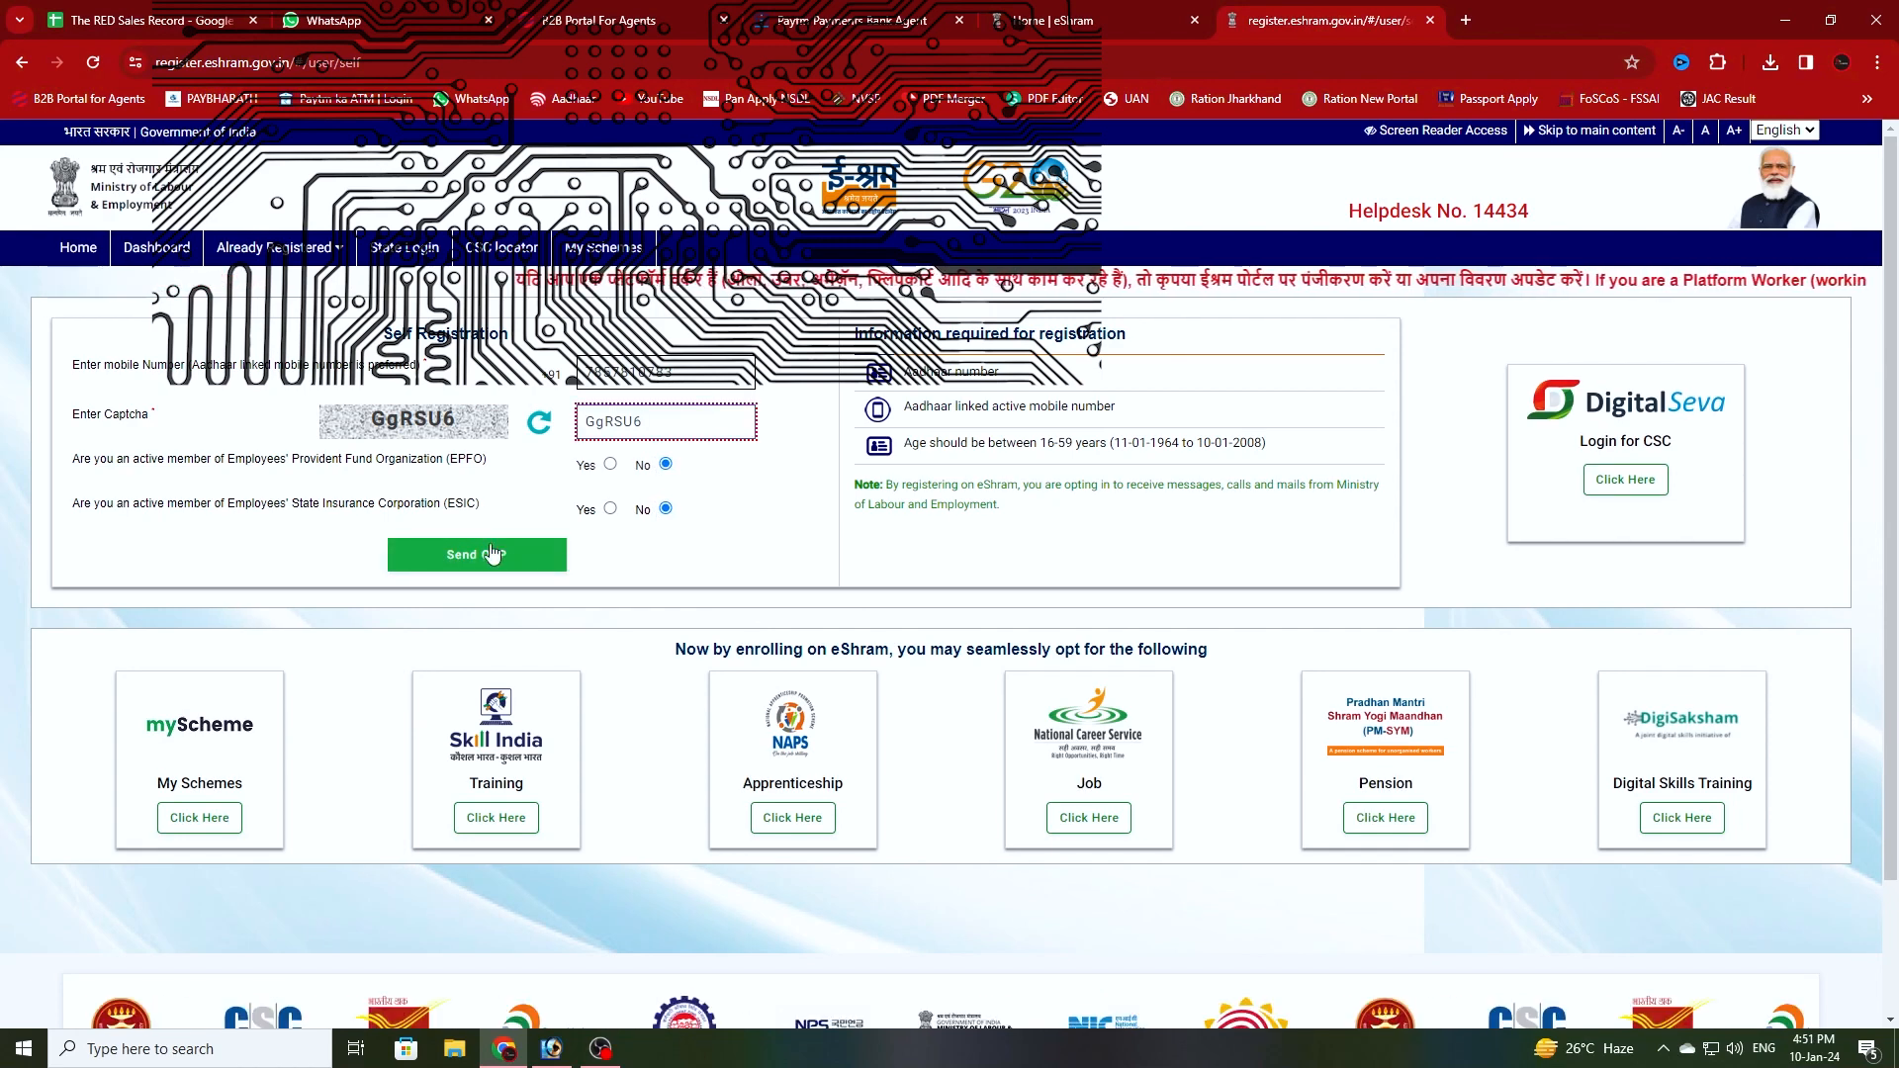
click(484, 563)
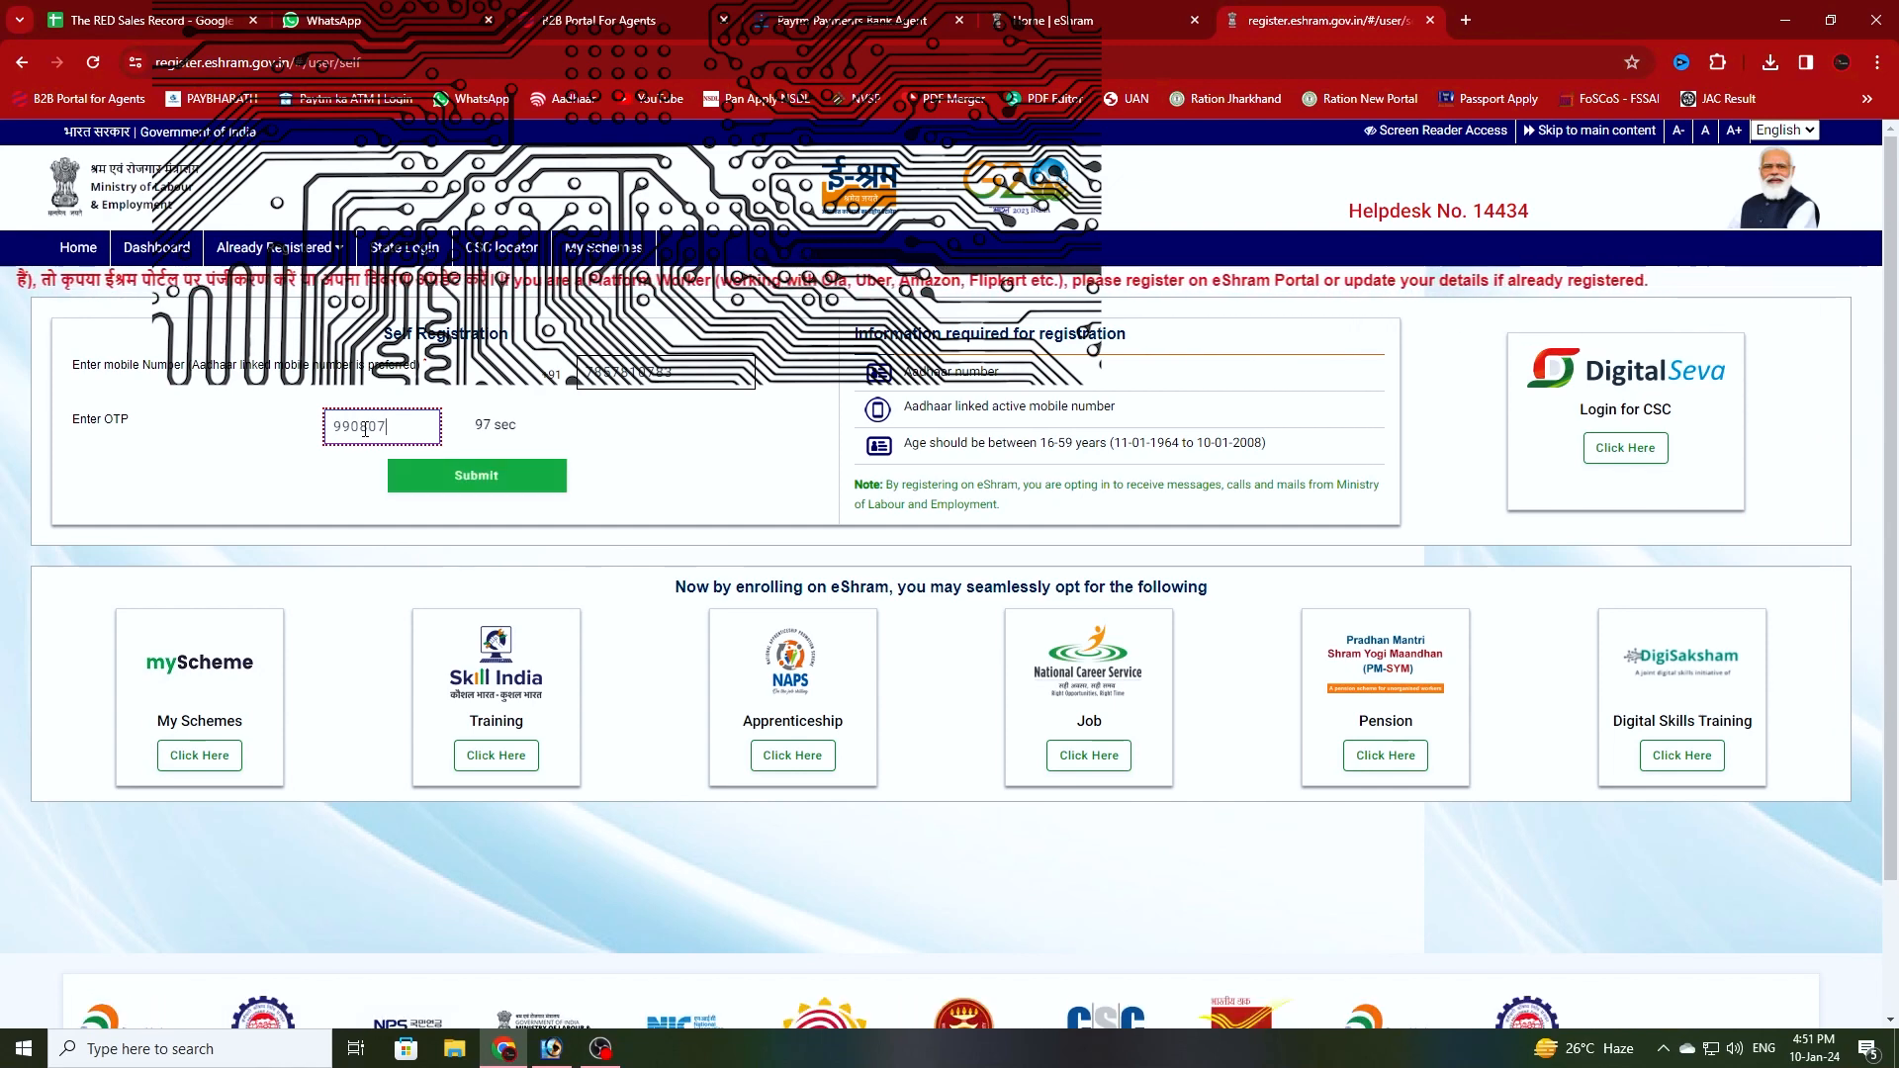
- Submit the OTP, then replace the autofilled digits with the worker's 12-digit Aadhaar number
click(467, 473)
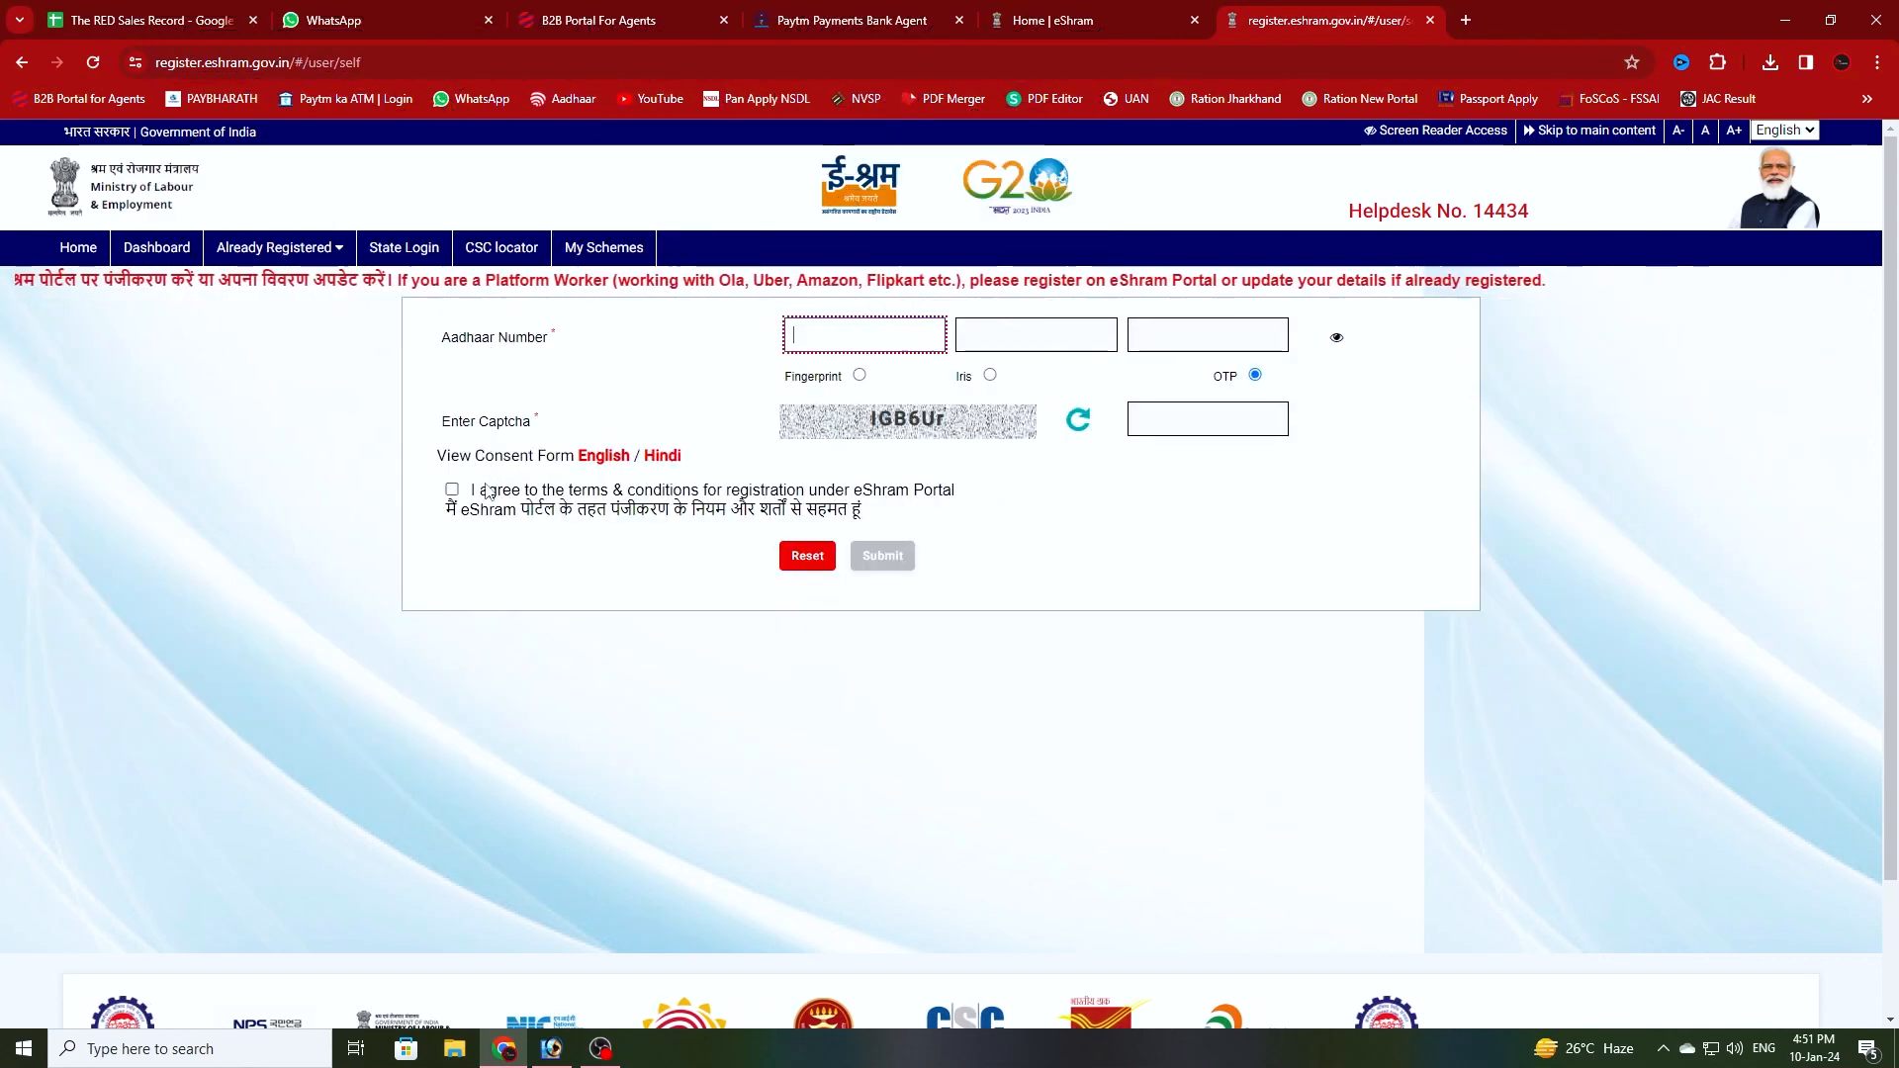
double_click(859, 338)
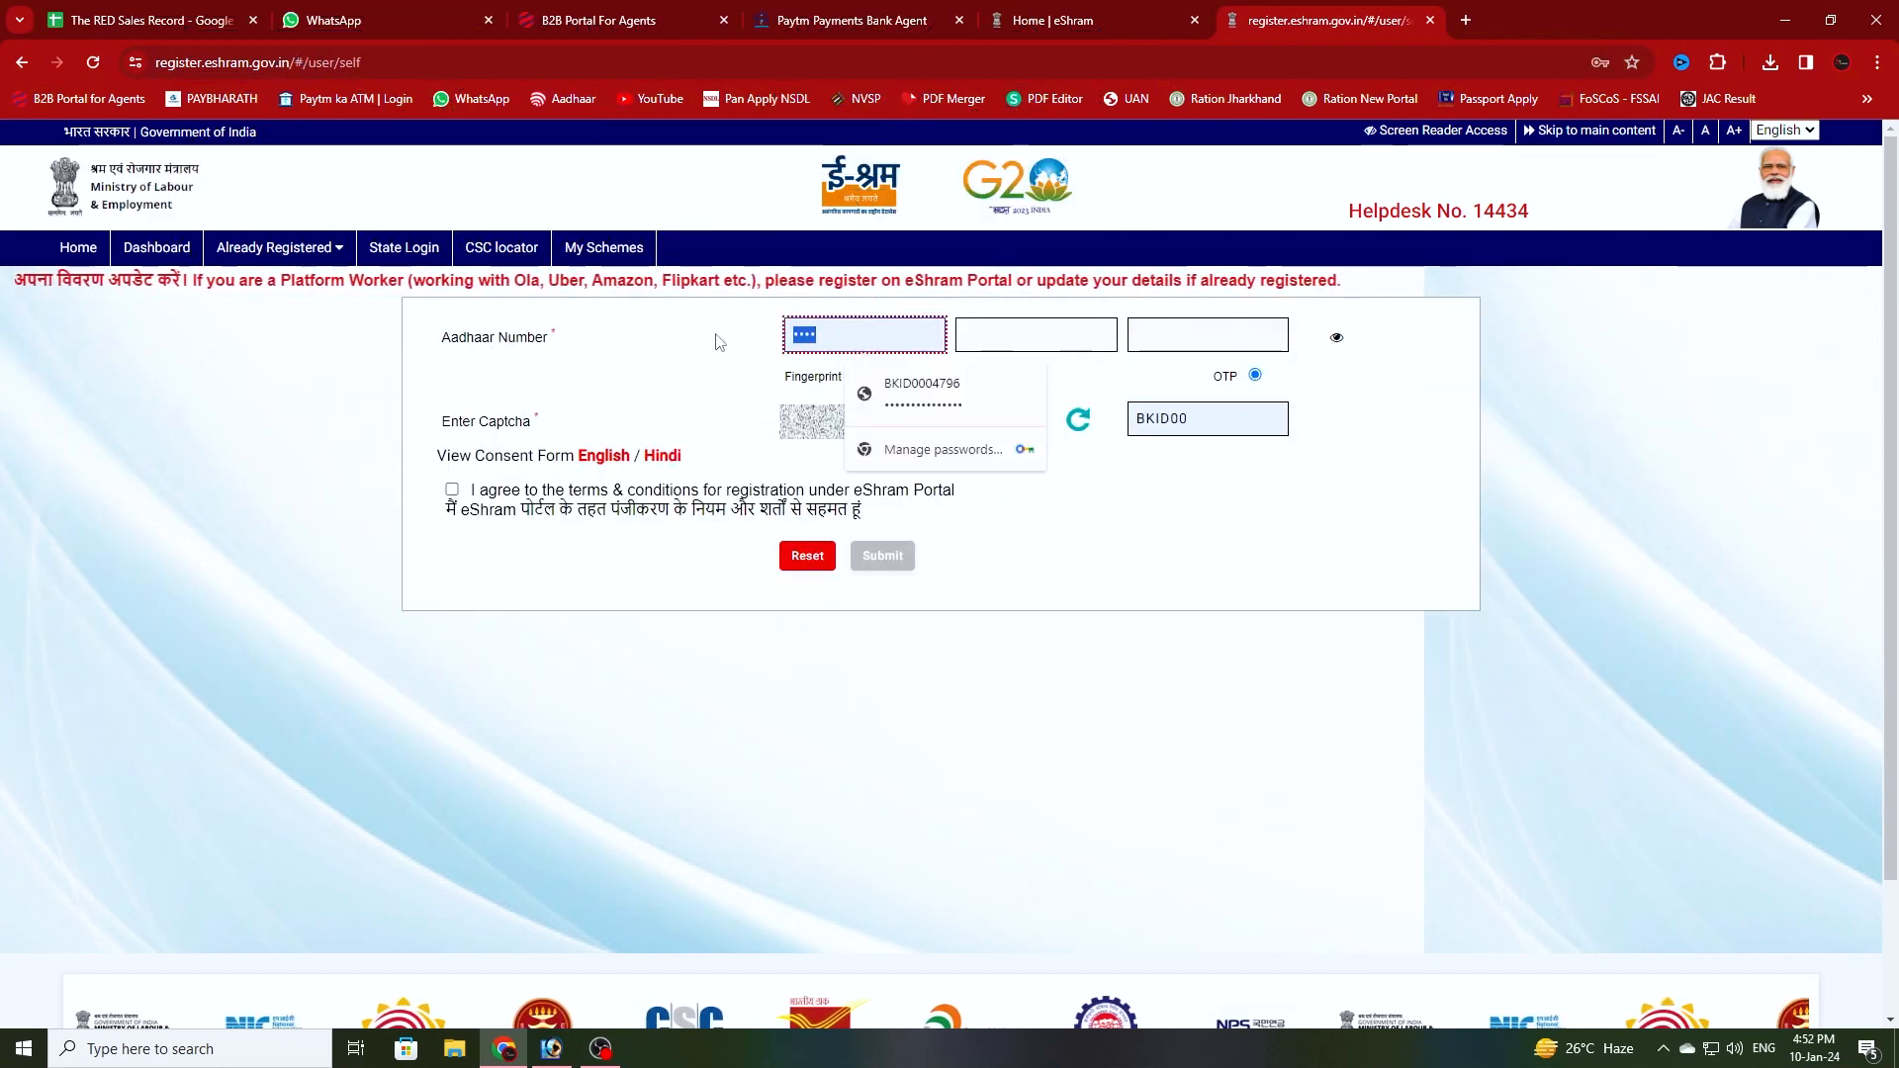
text(•)
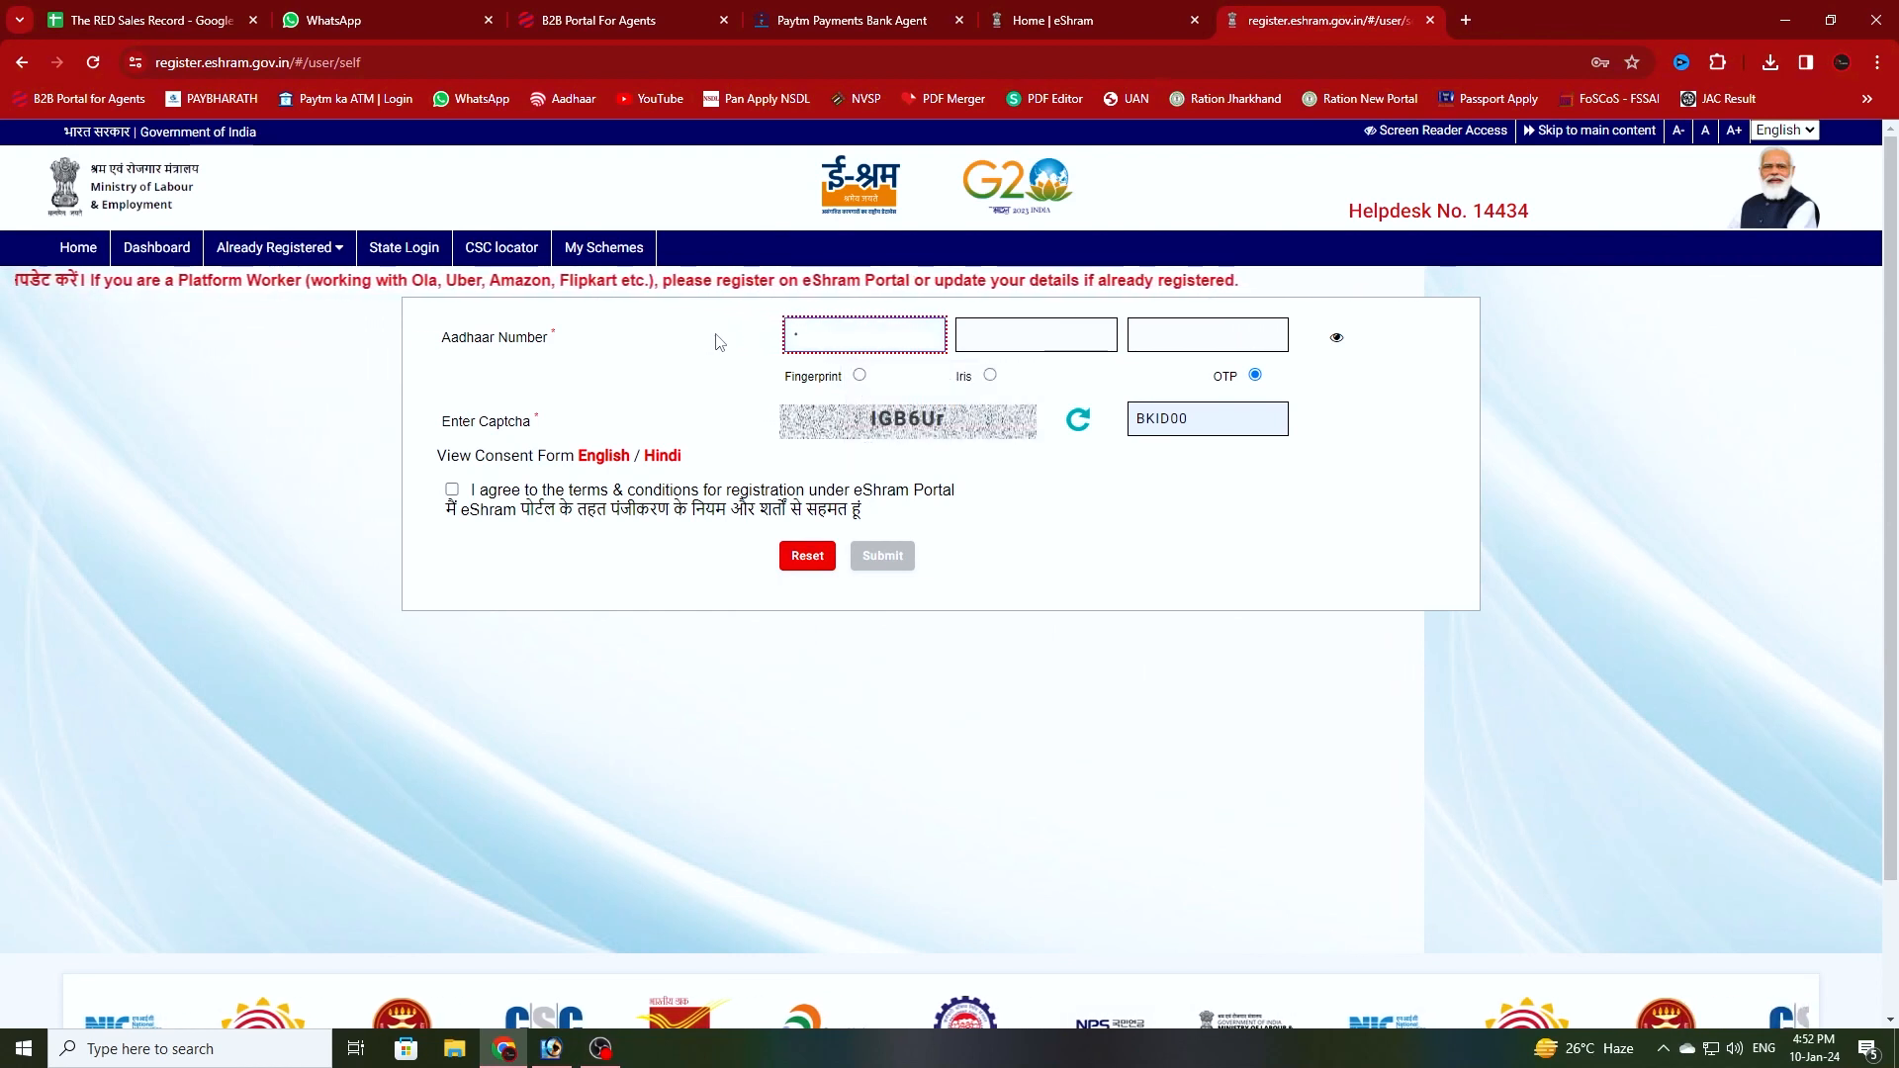
text(••••)
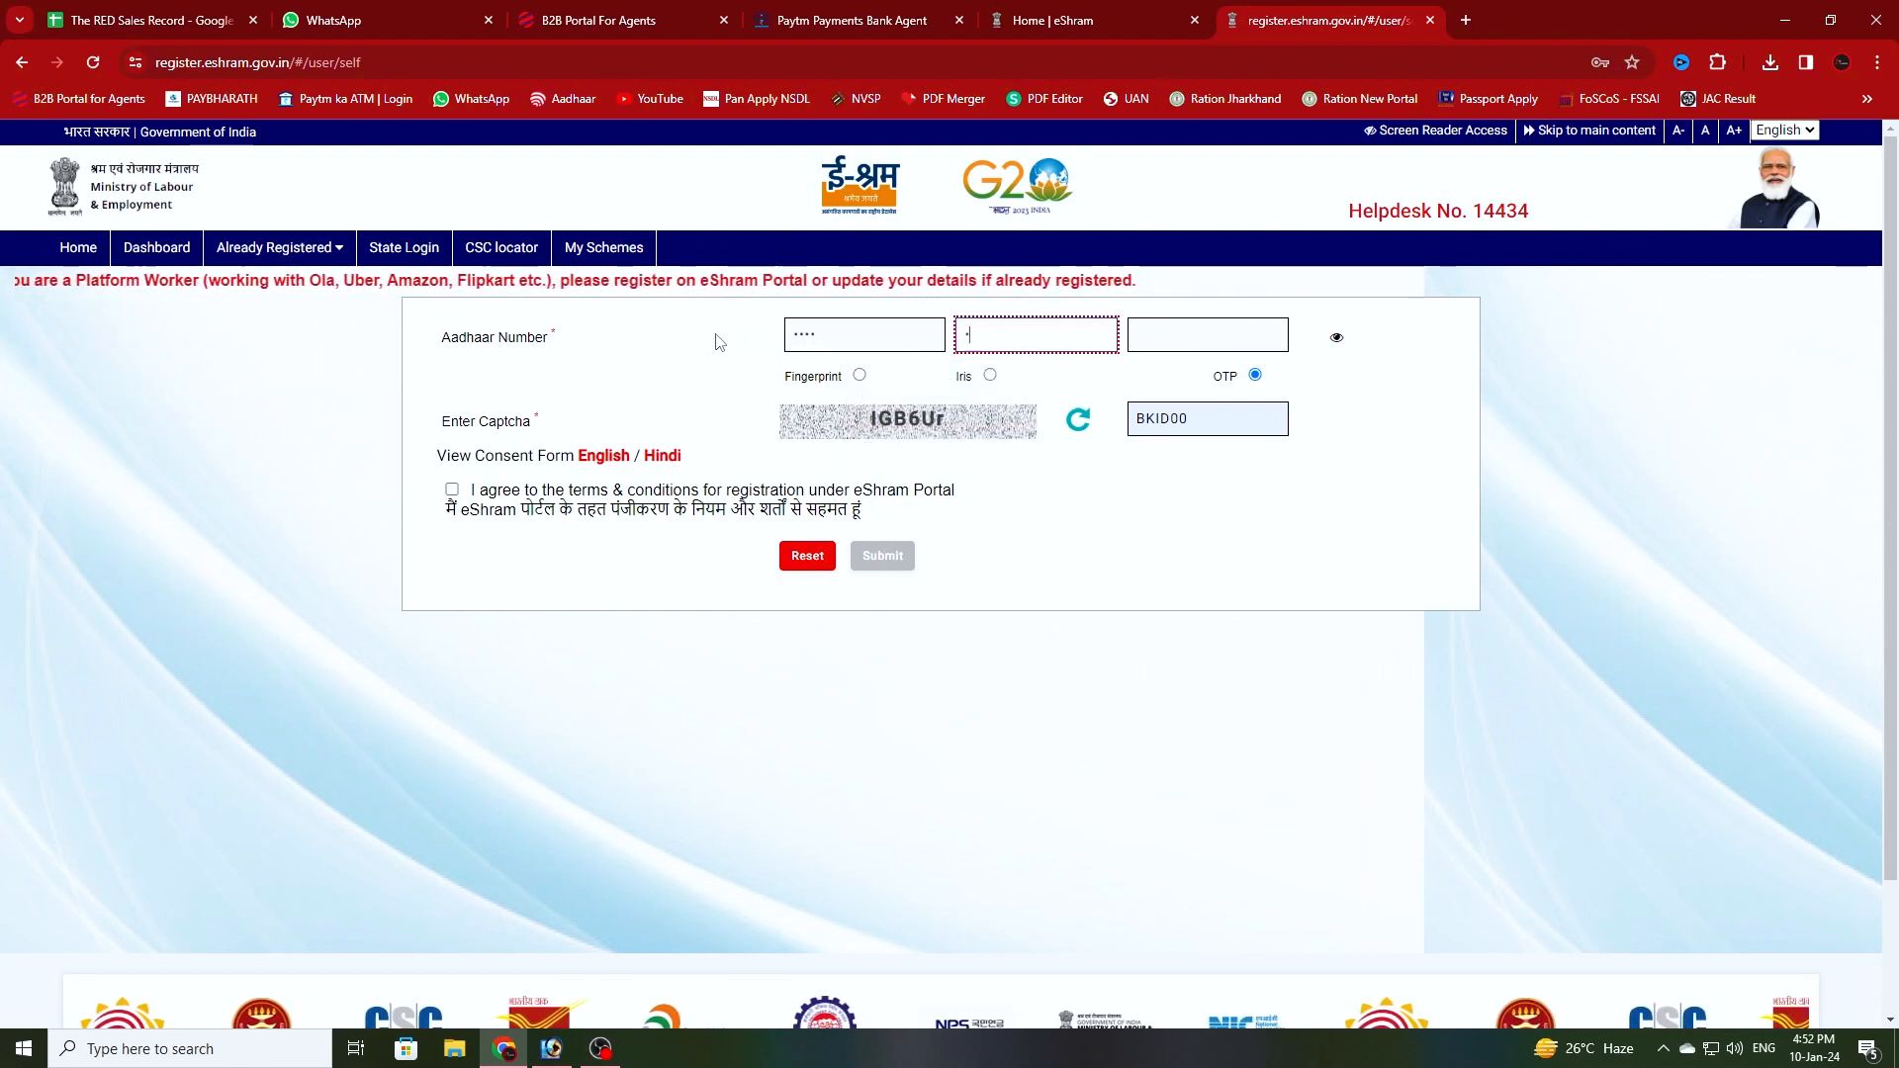
text(•••)
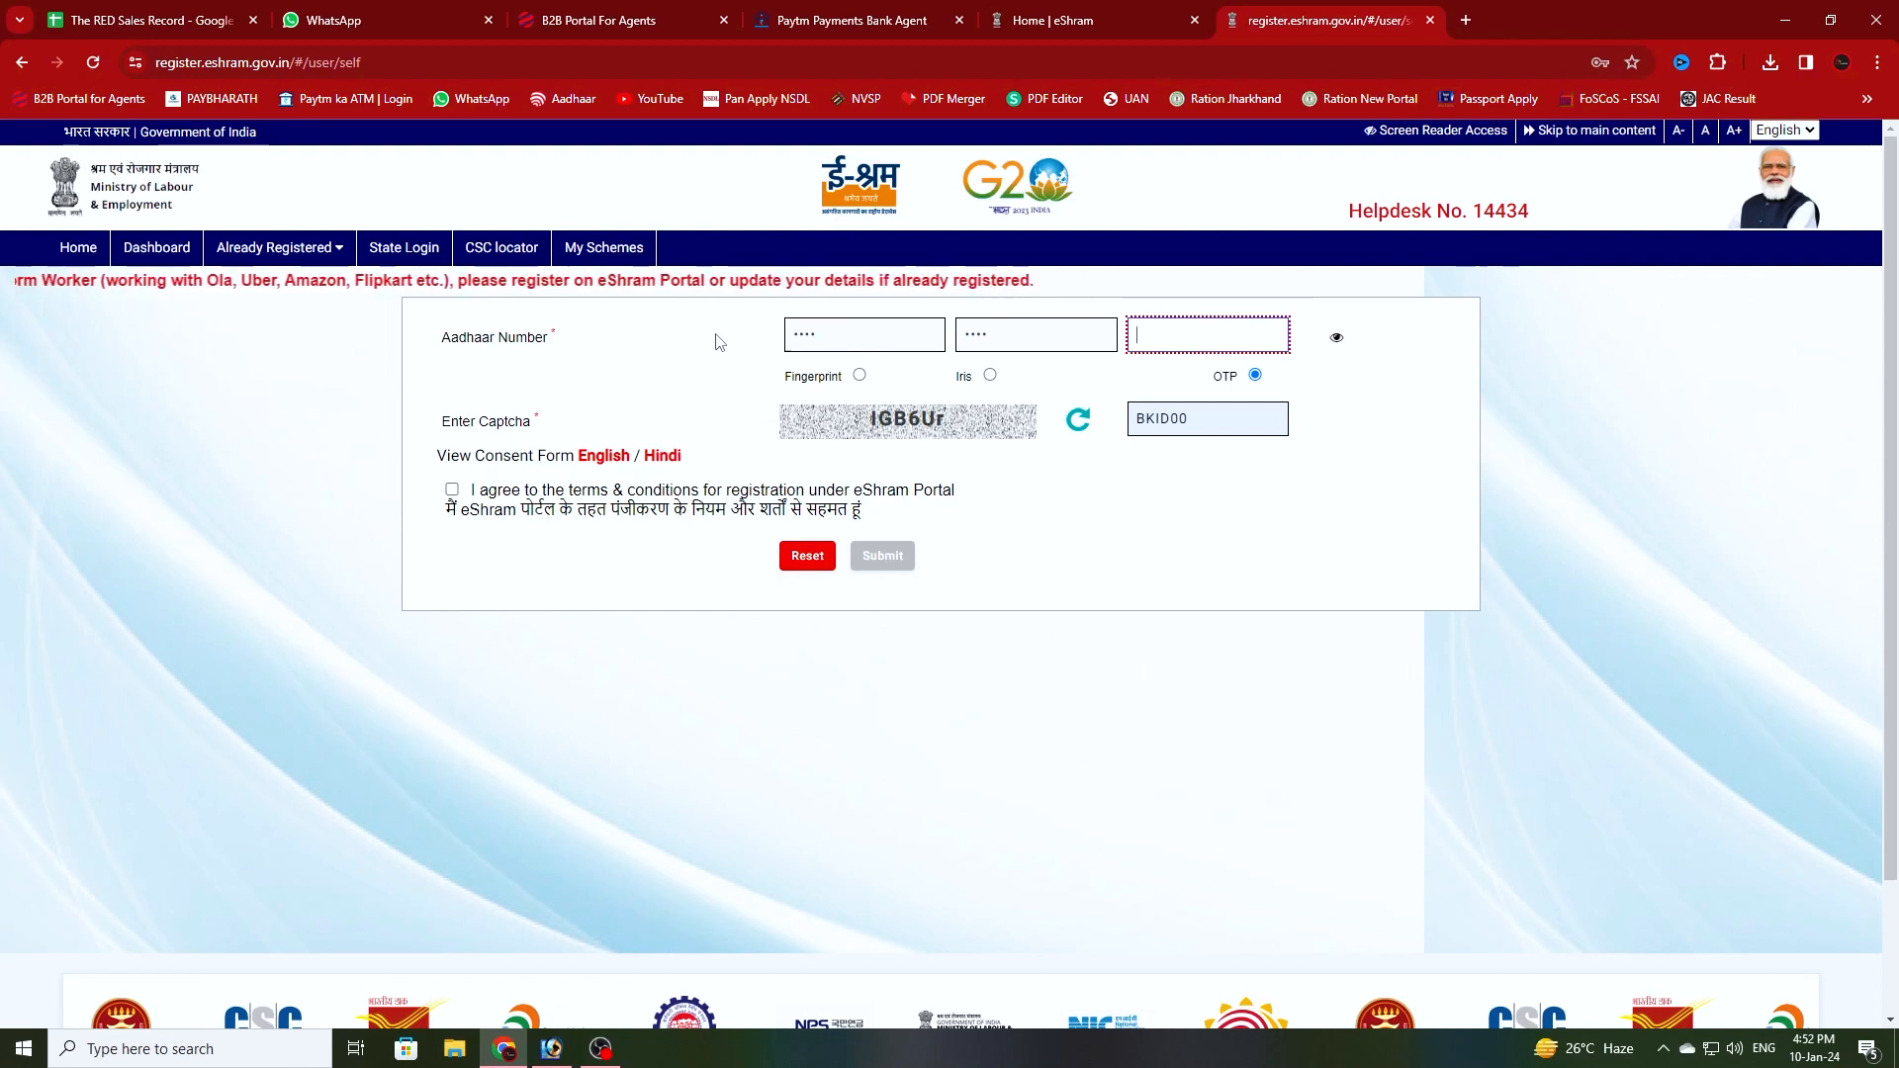
text(••••)
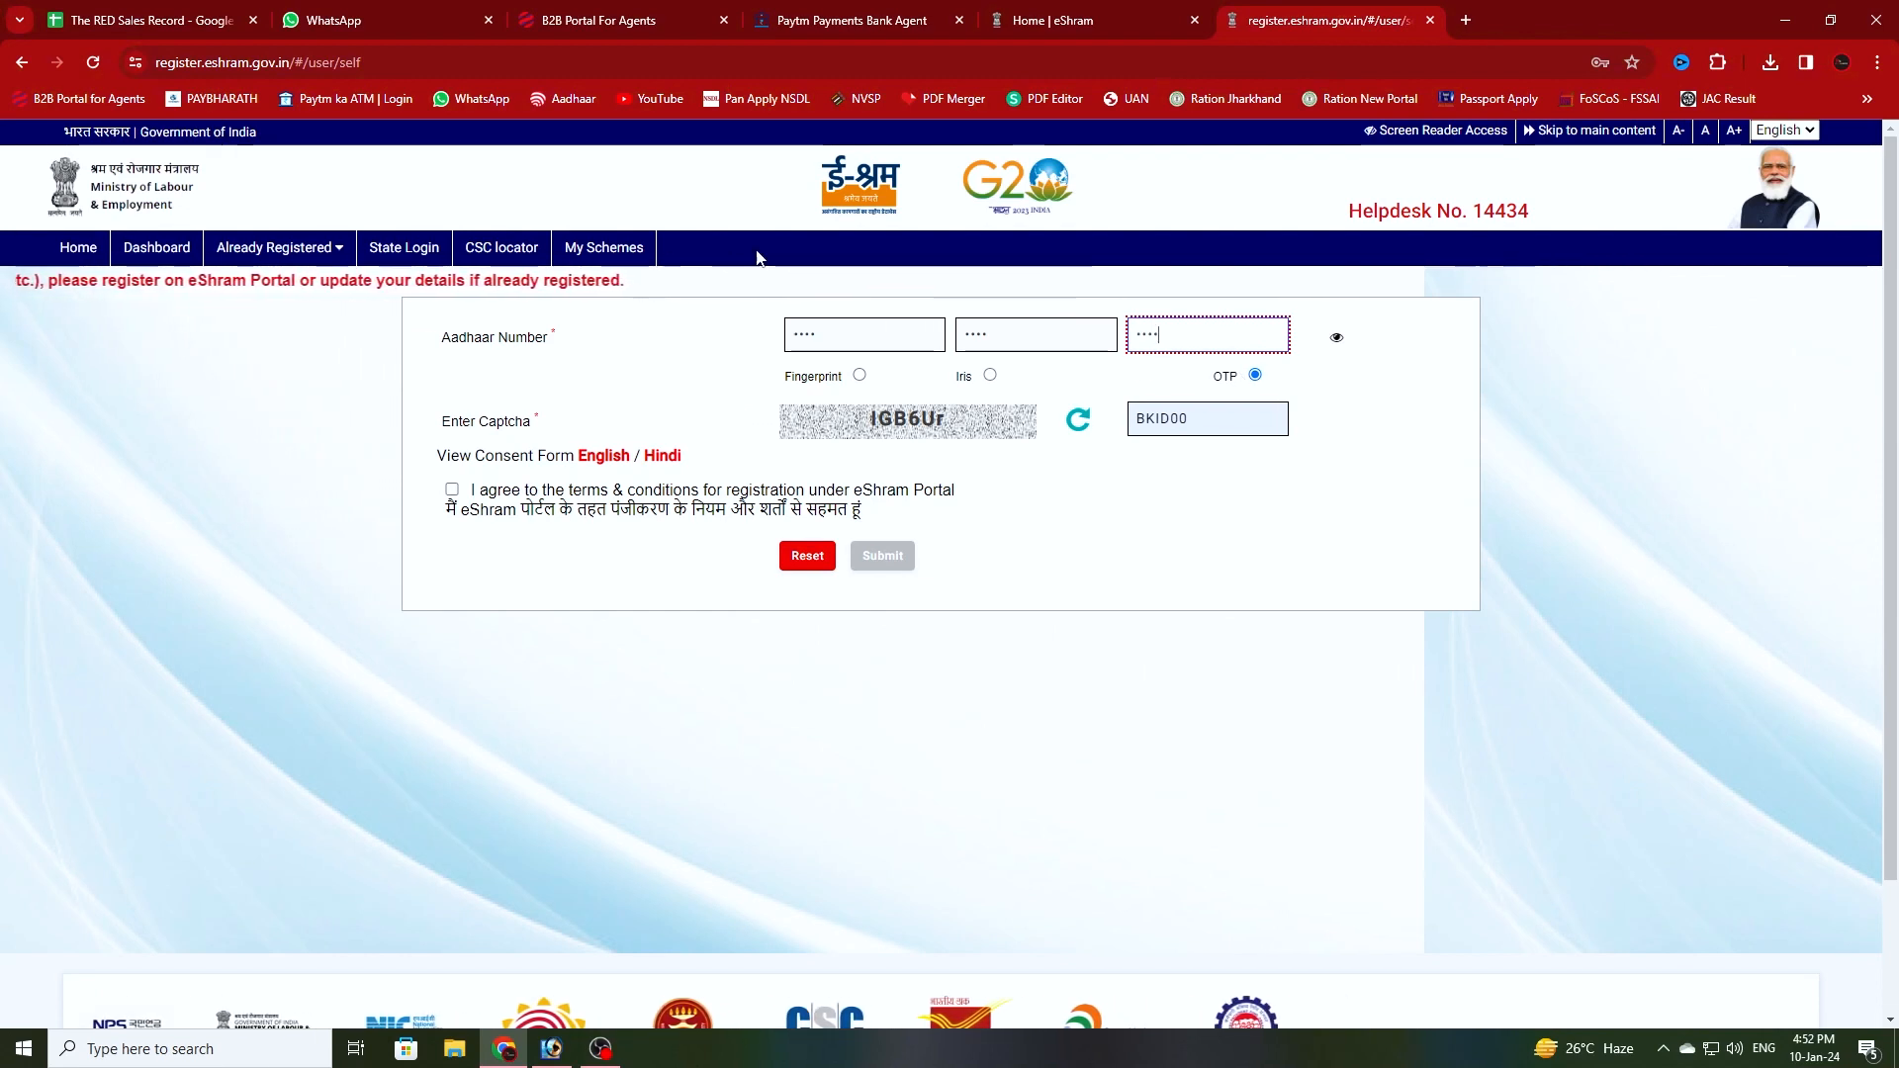
- Choose fingerprint authentication, enter a freshly refreshed captcha, and accept the registration terms
click(859, 376)
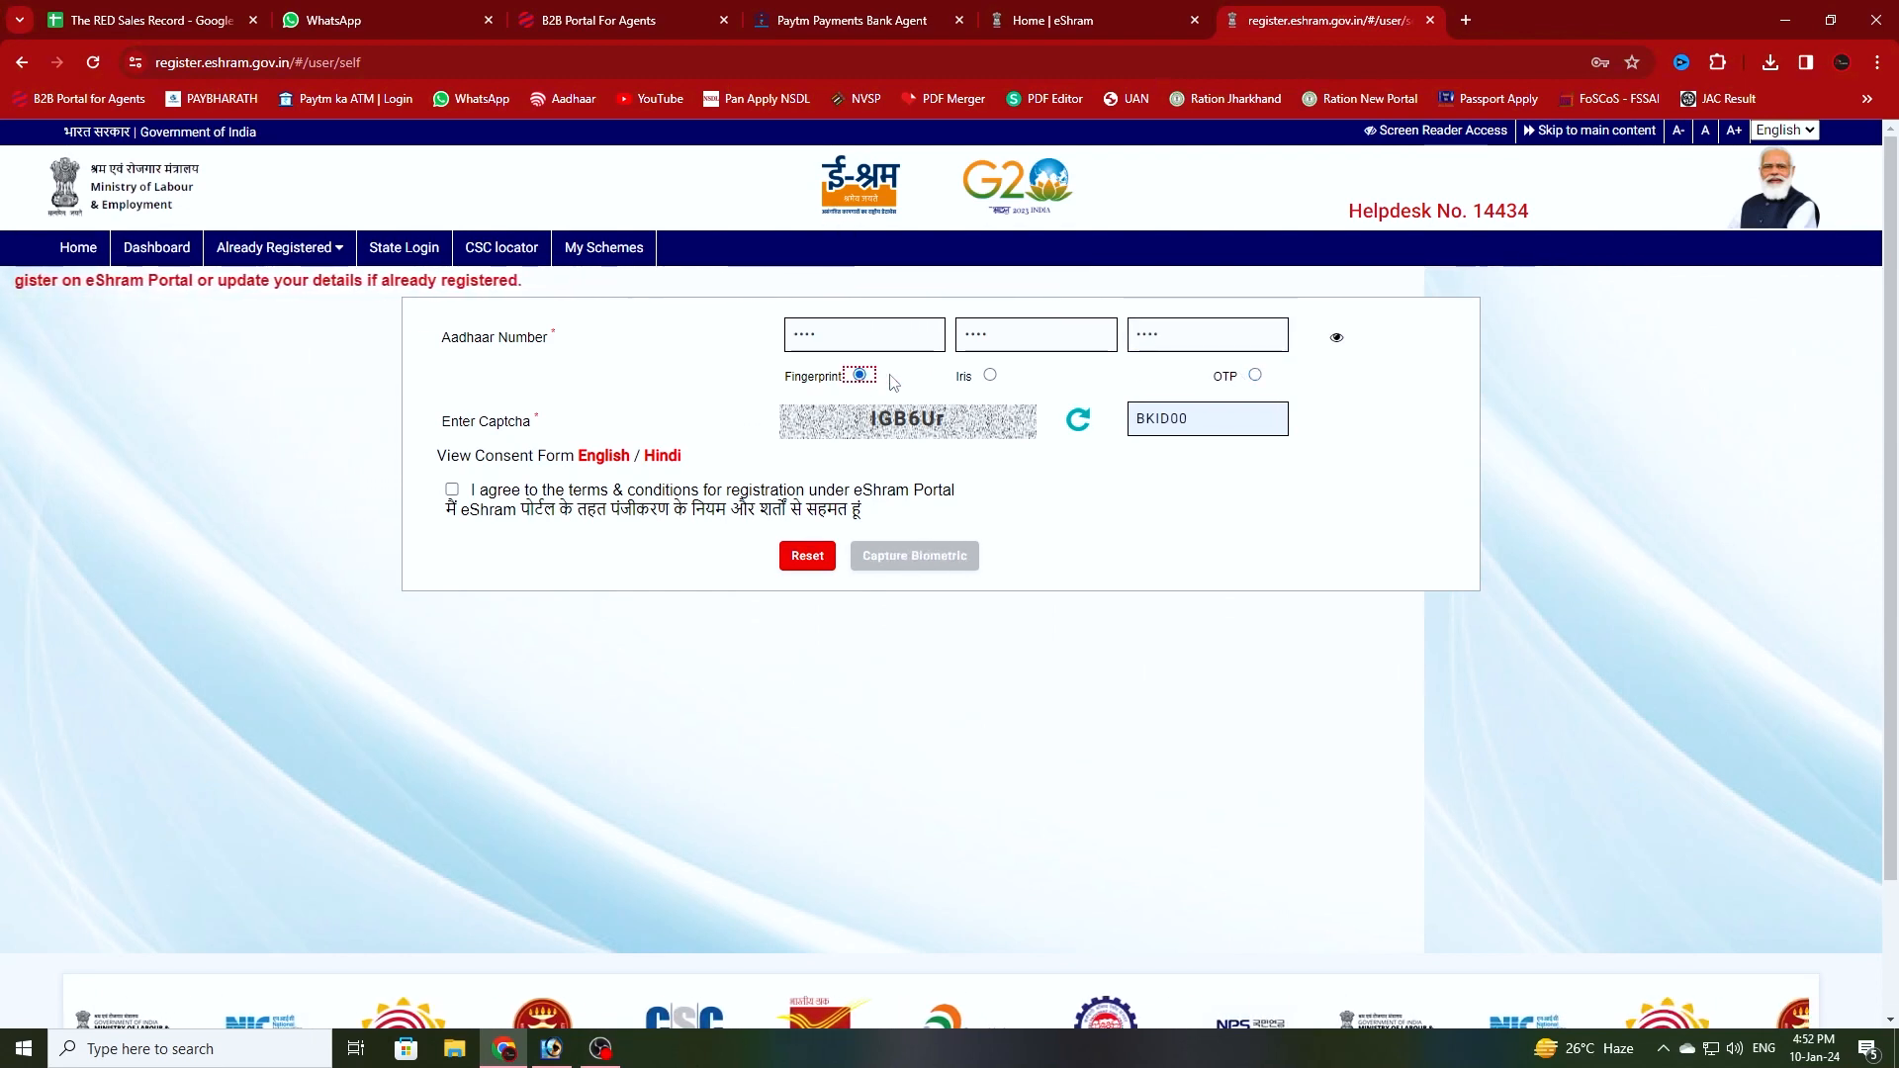
drag(1227, 421, 1026, 458)
click(1076, 424)
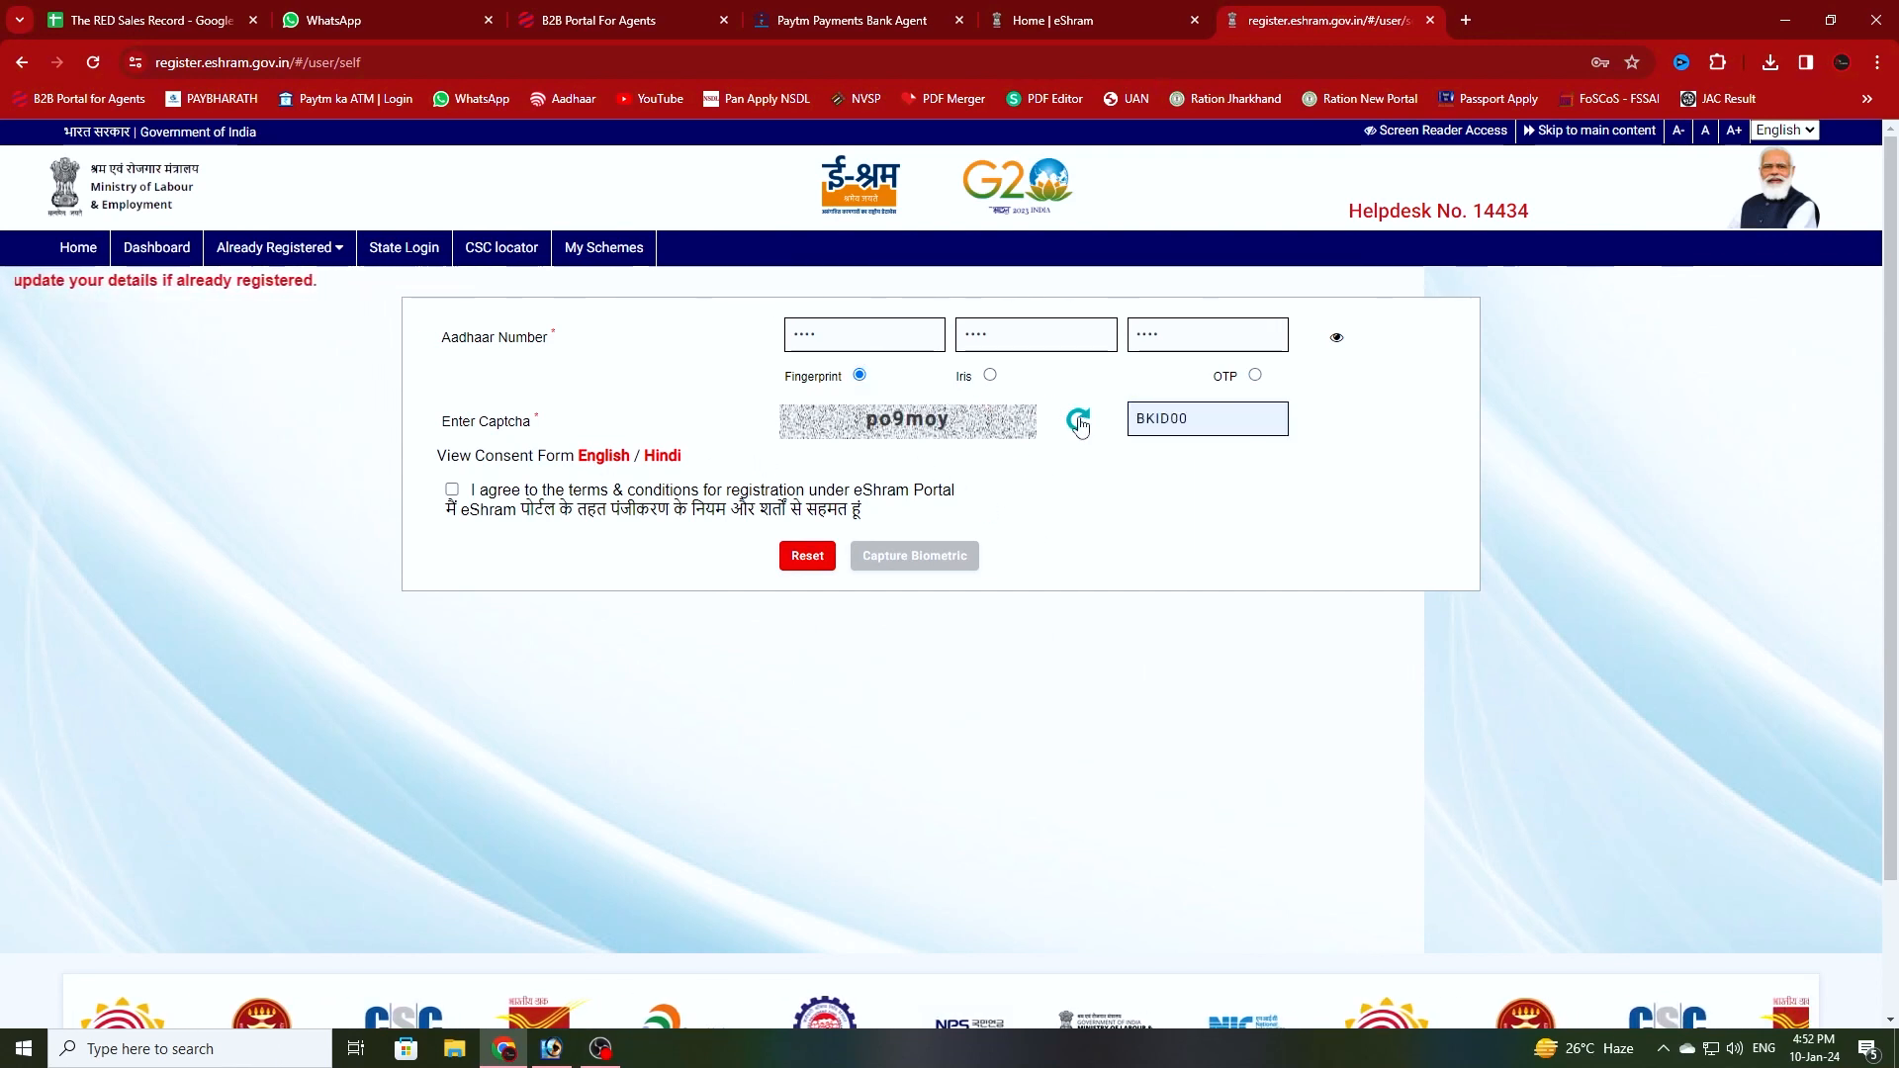
key(Tab)
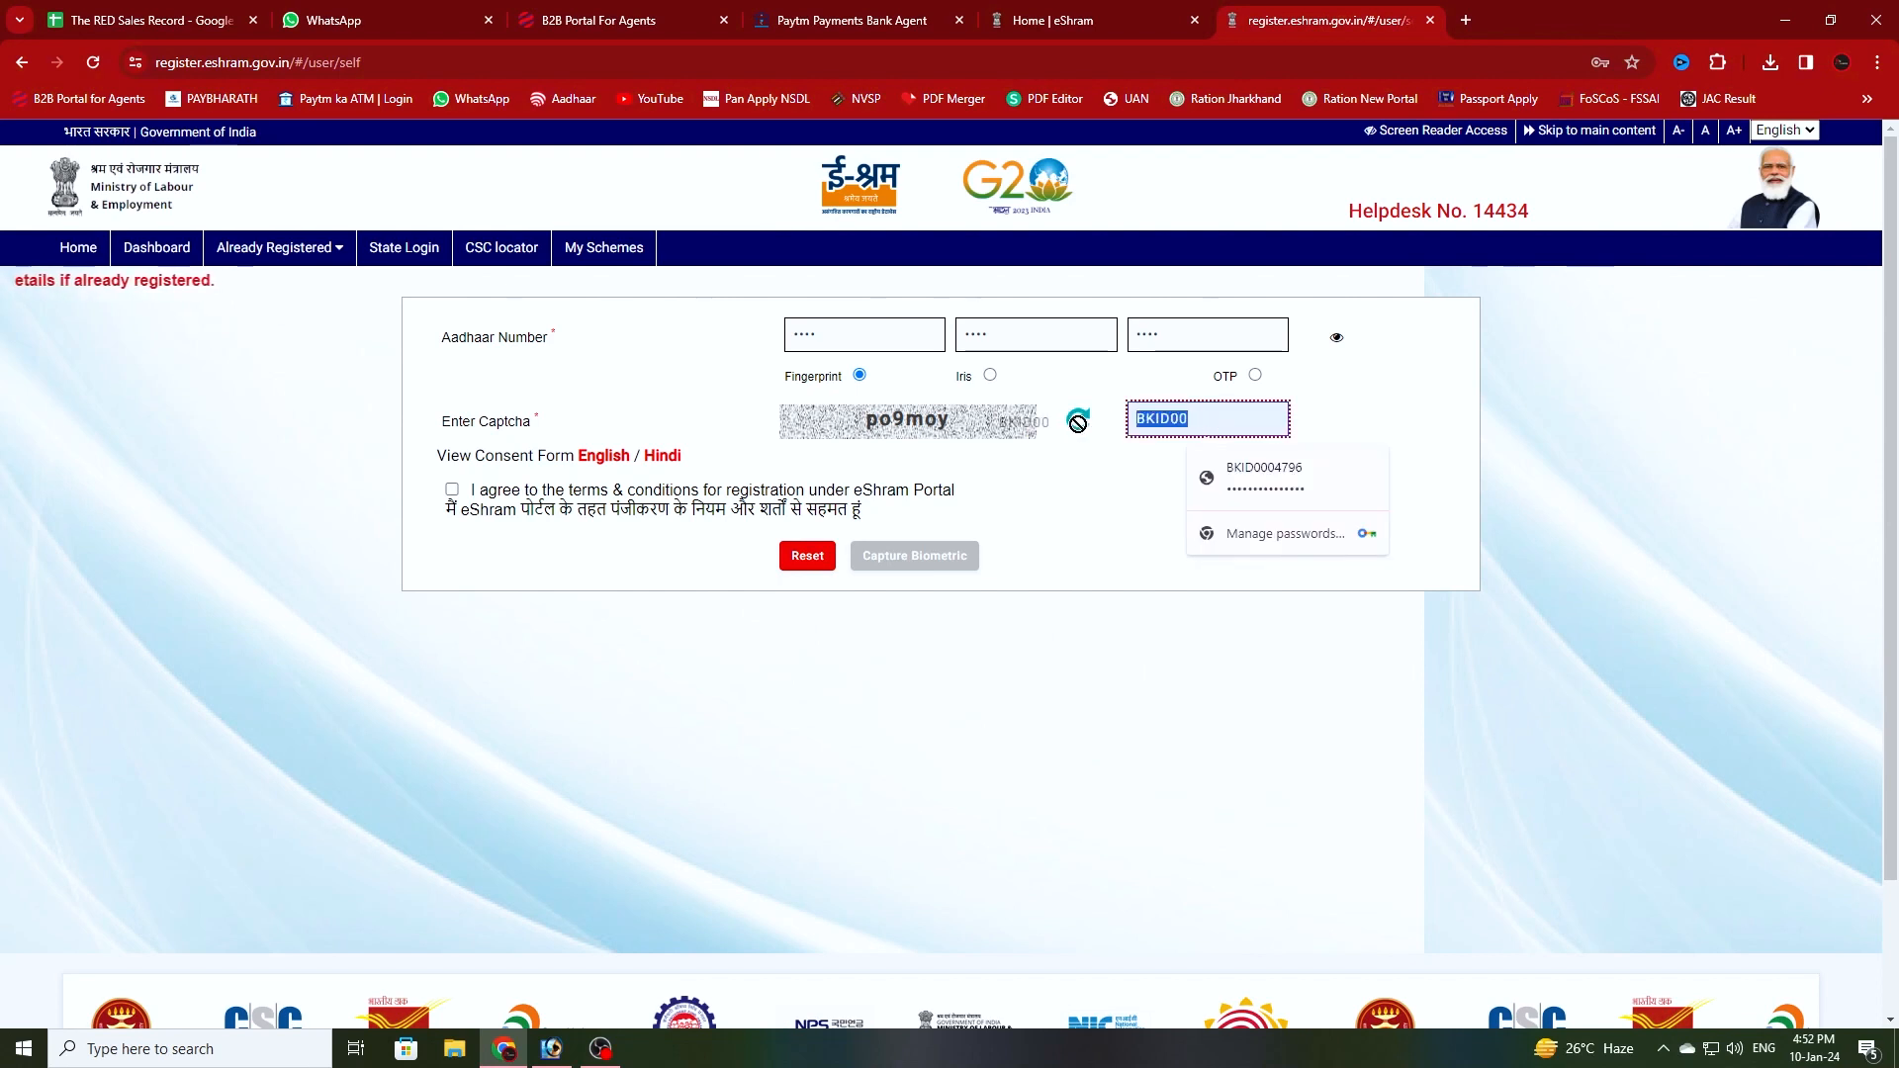
text(po)
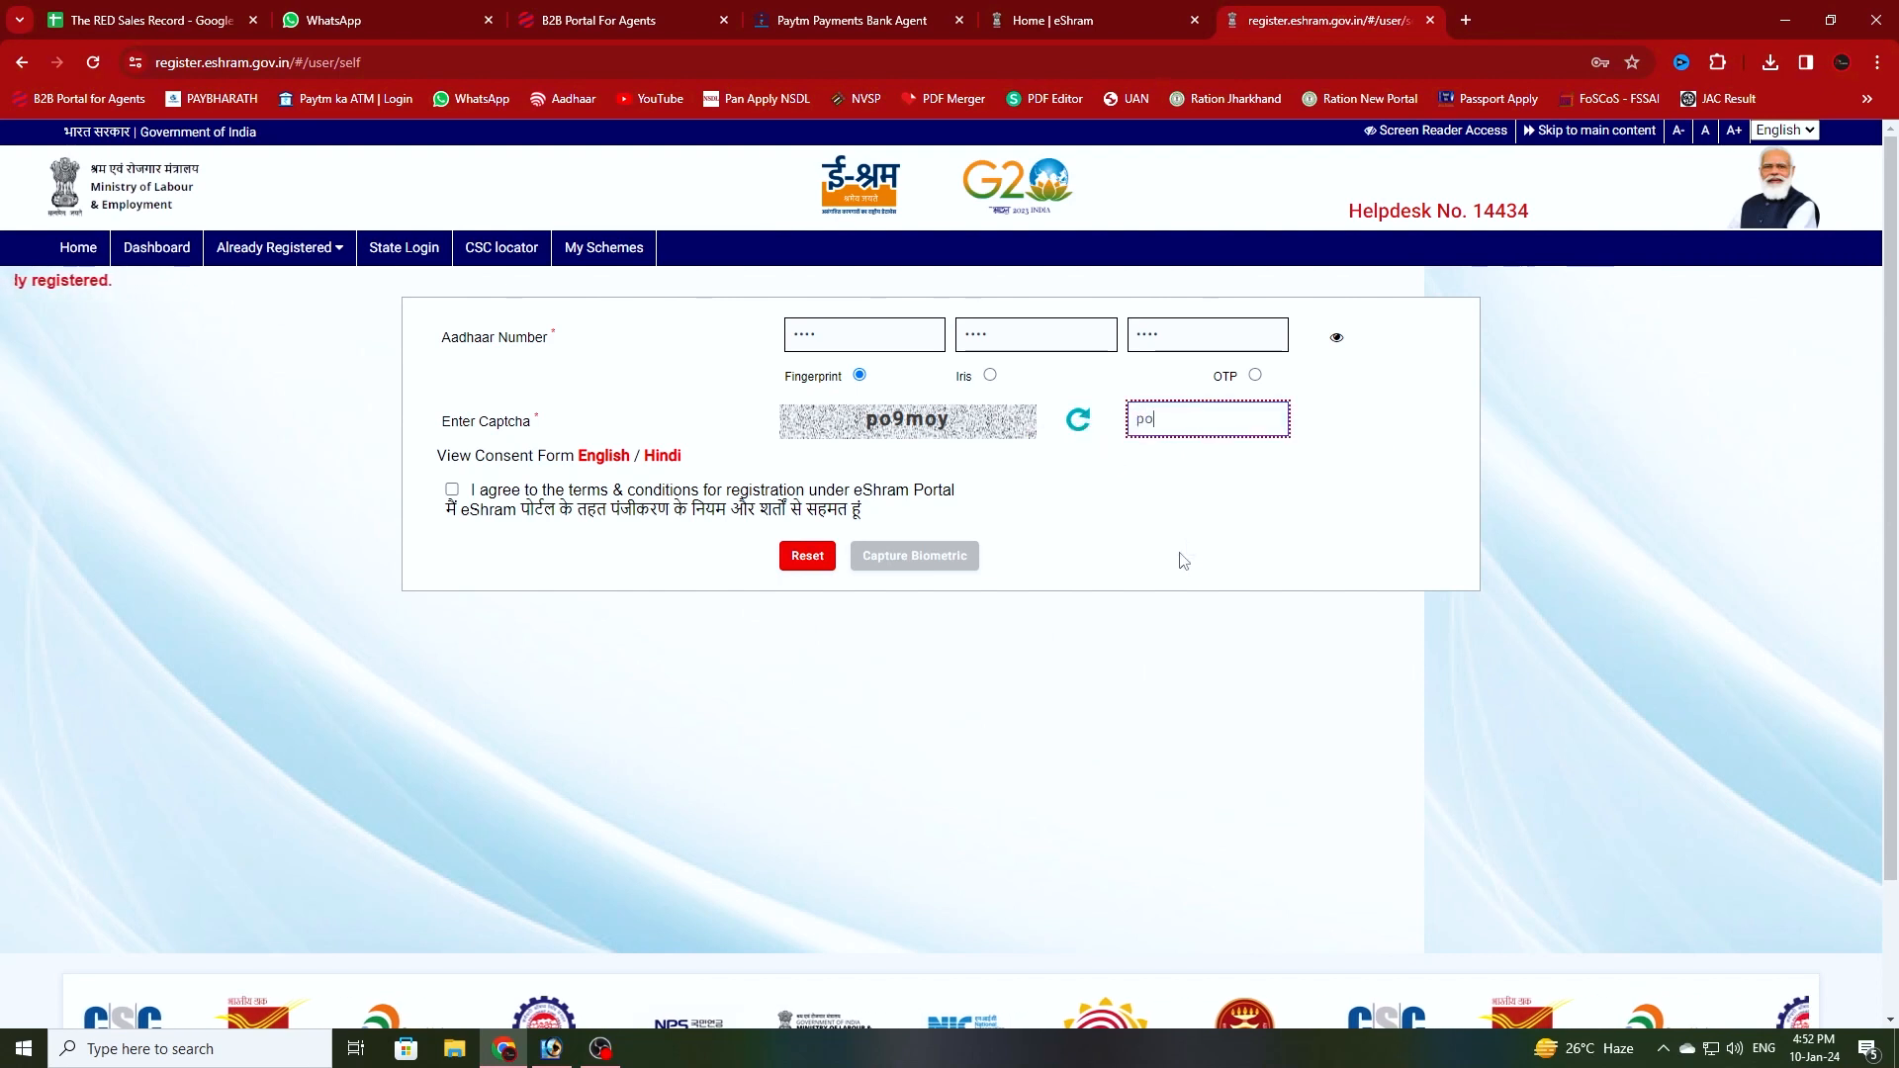
text(9m)
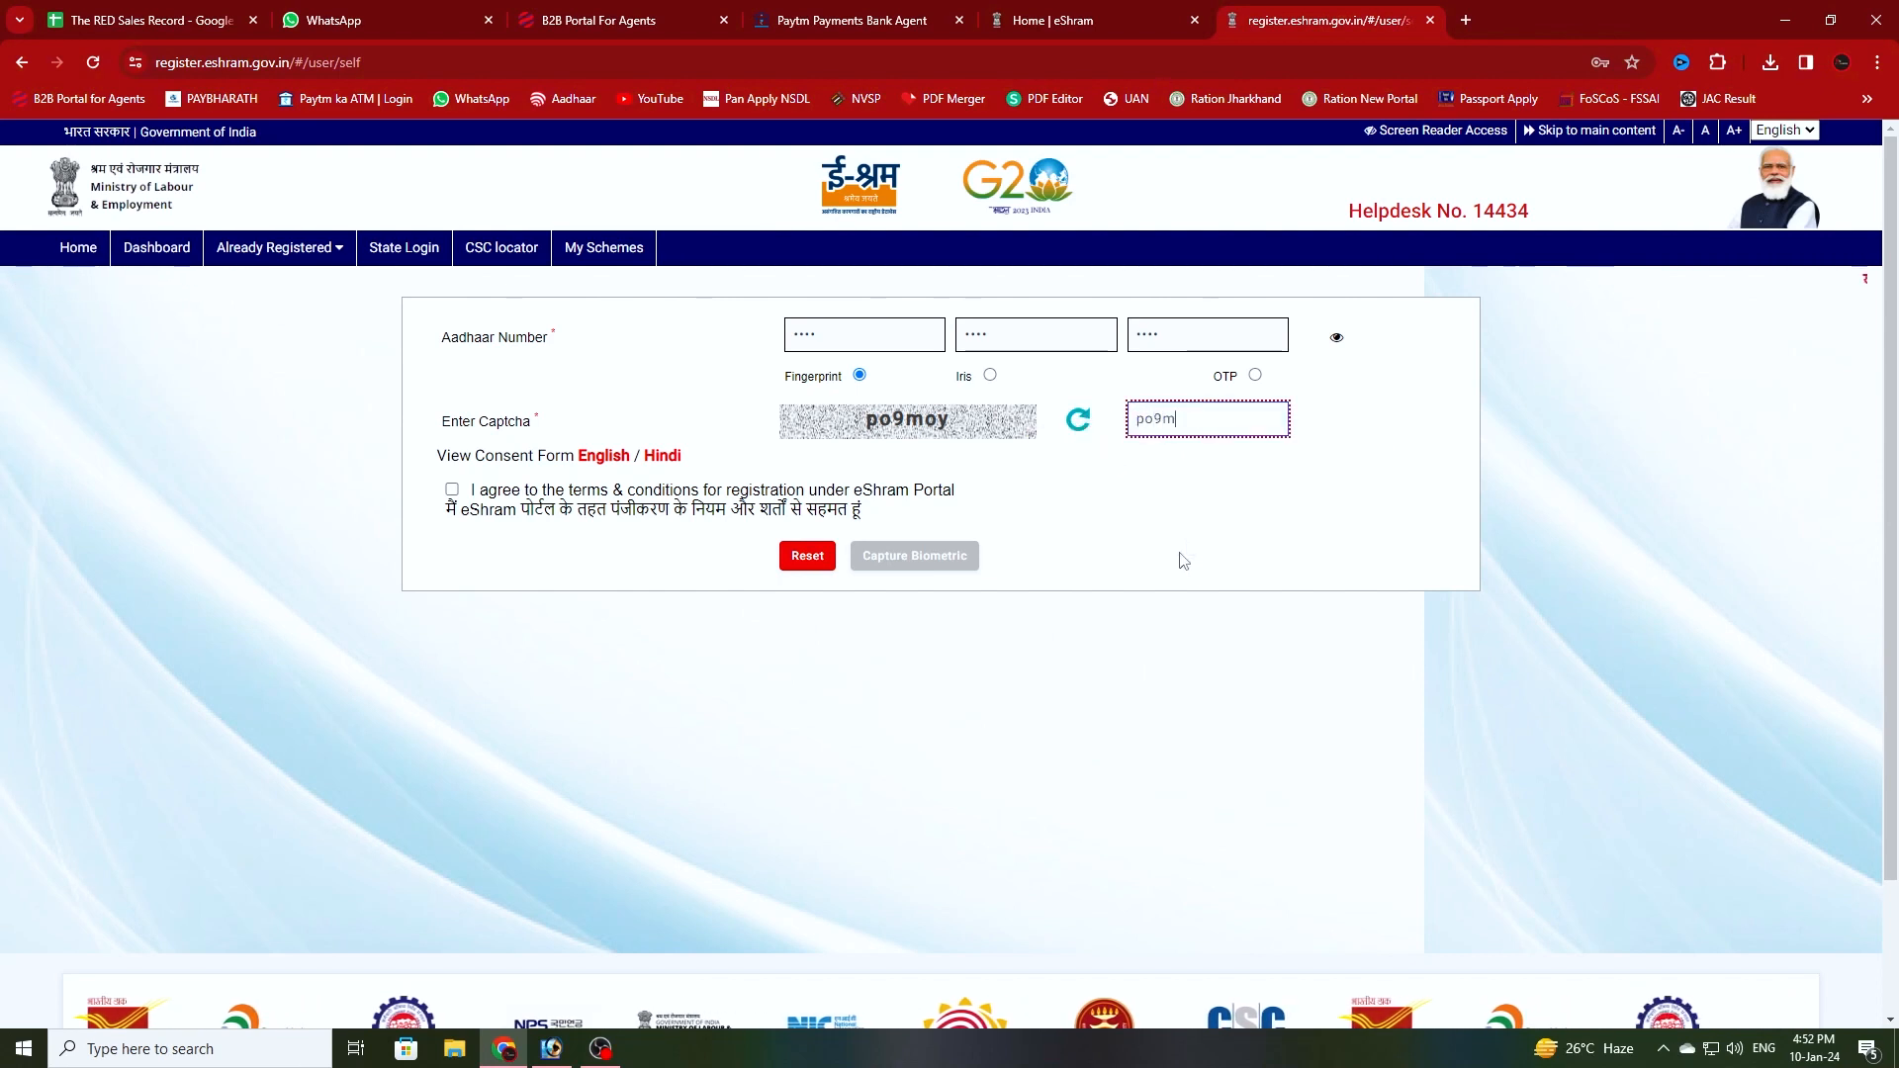
text(oy)
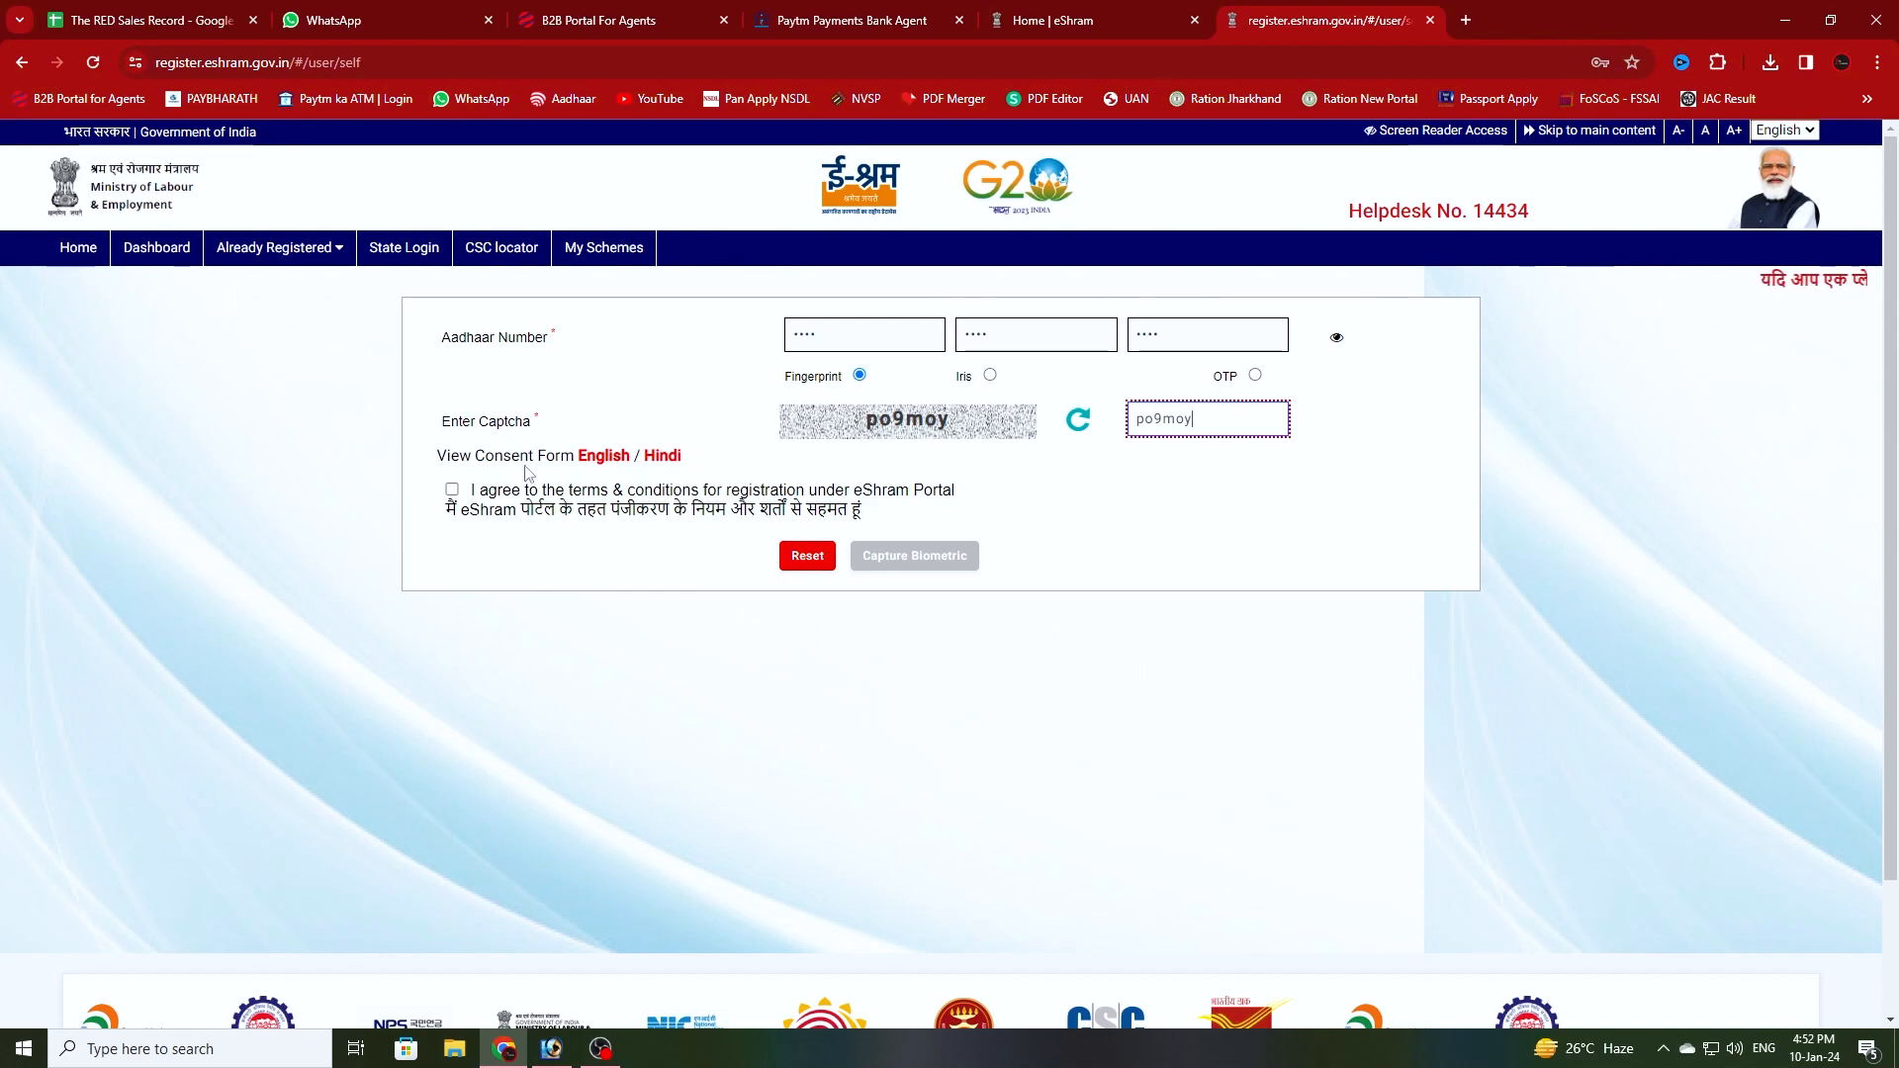
click(452, 488)
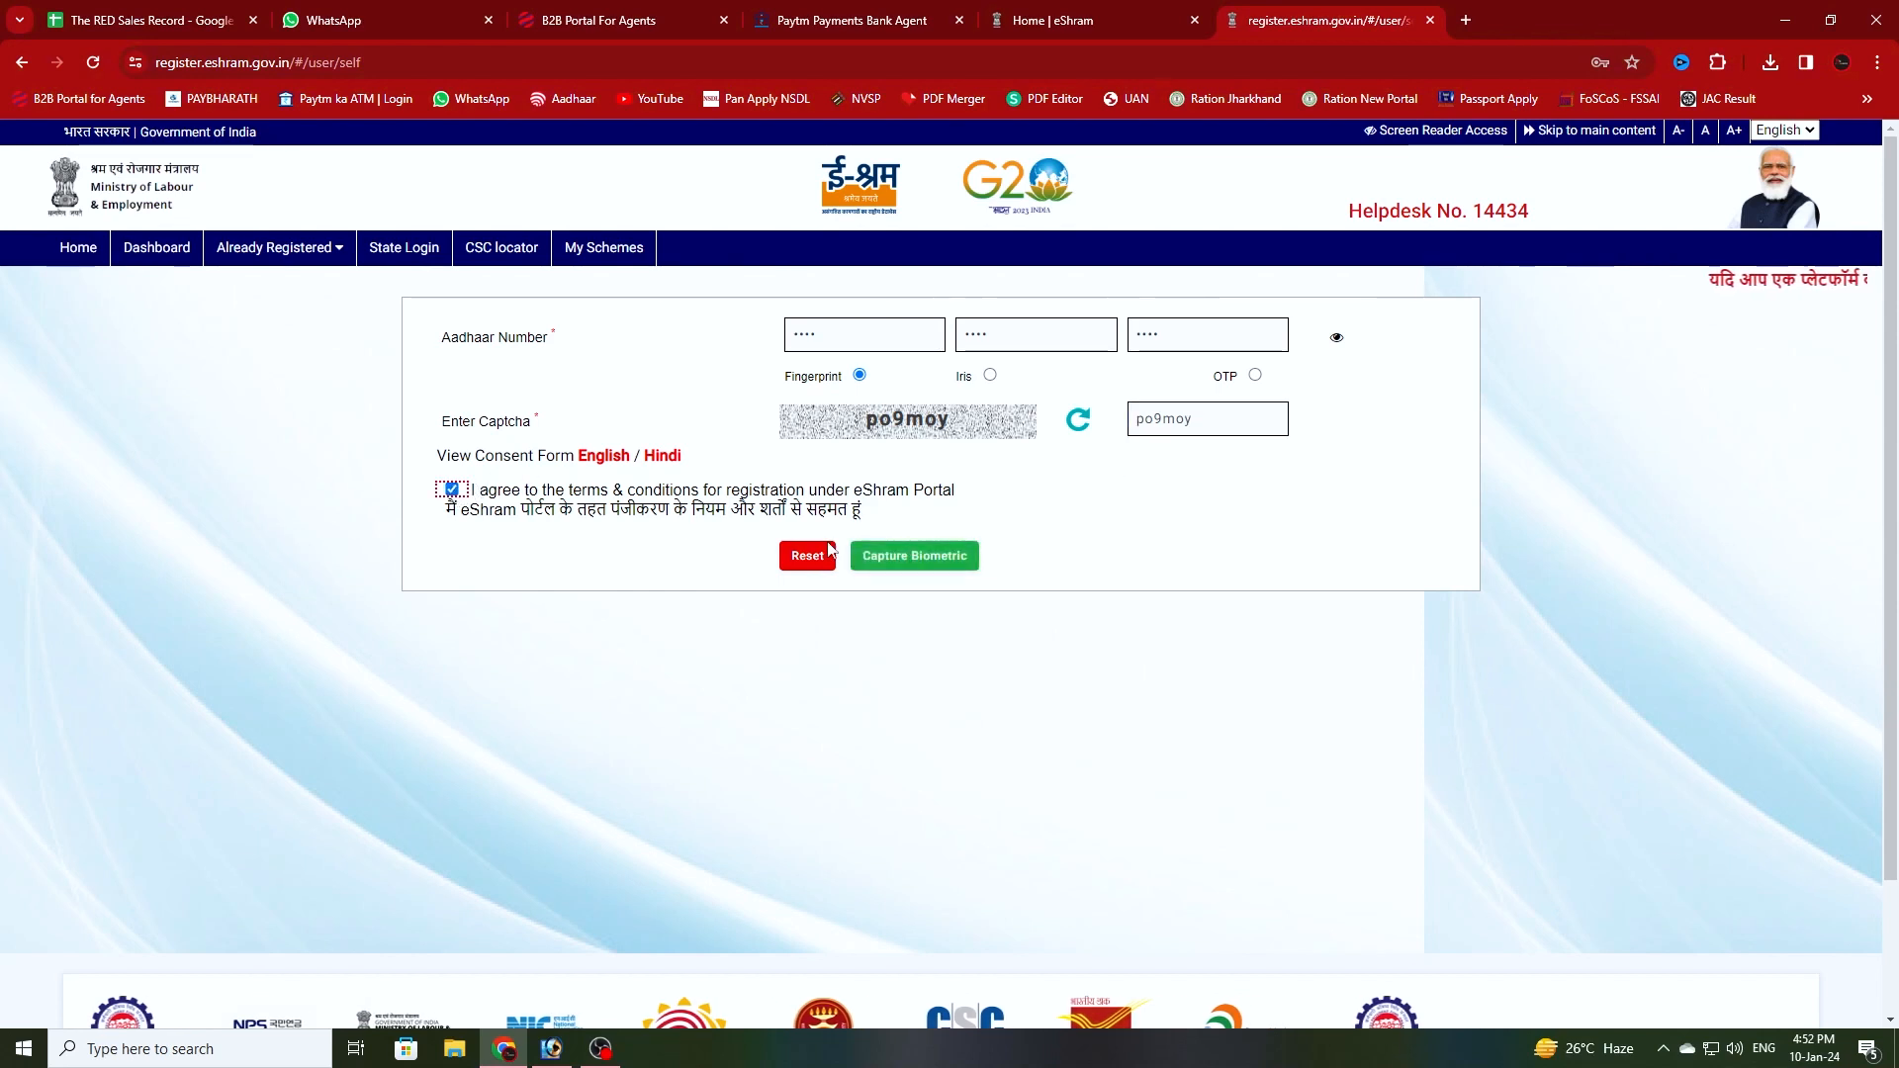
- Capture the fingerprint, dismiss the success message, and validate it
click(925, 560)
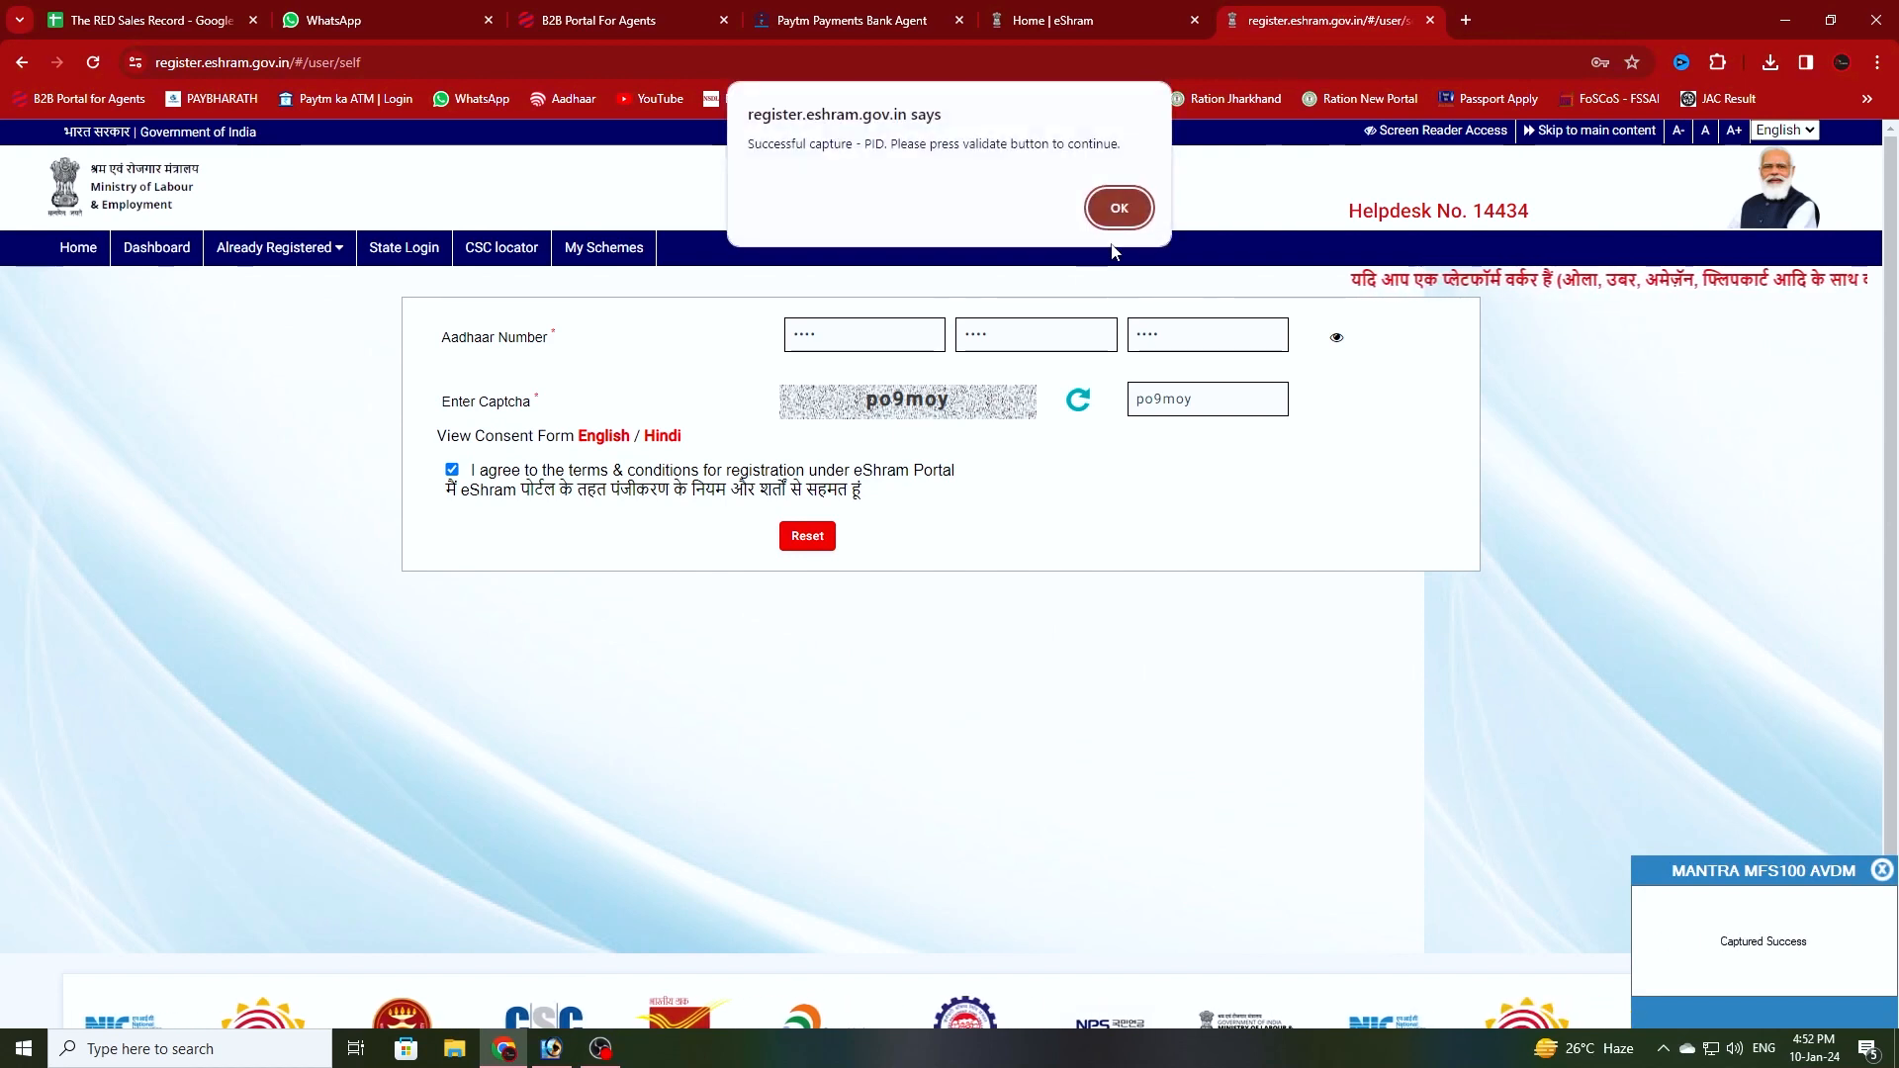
click(1119, 203)
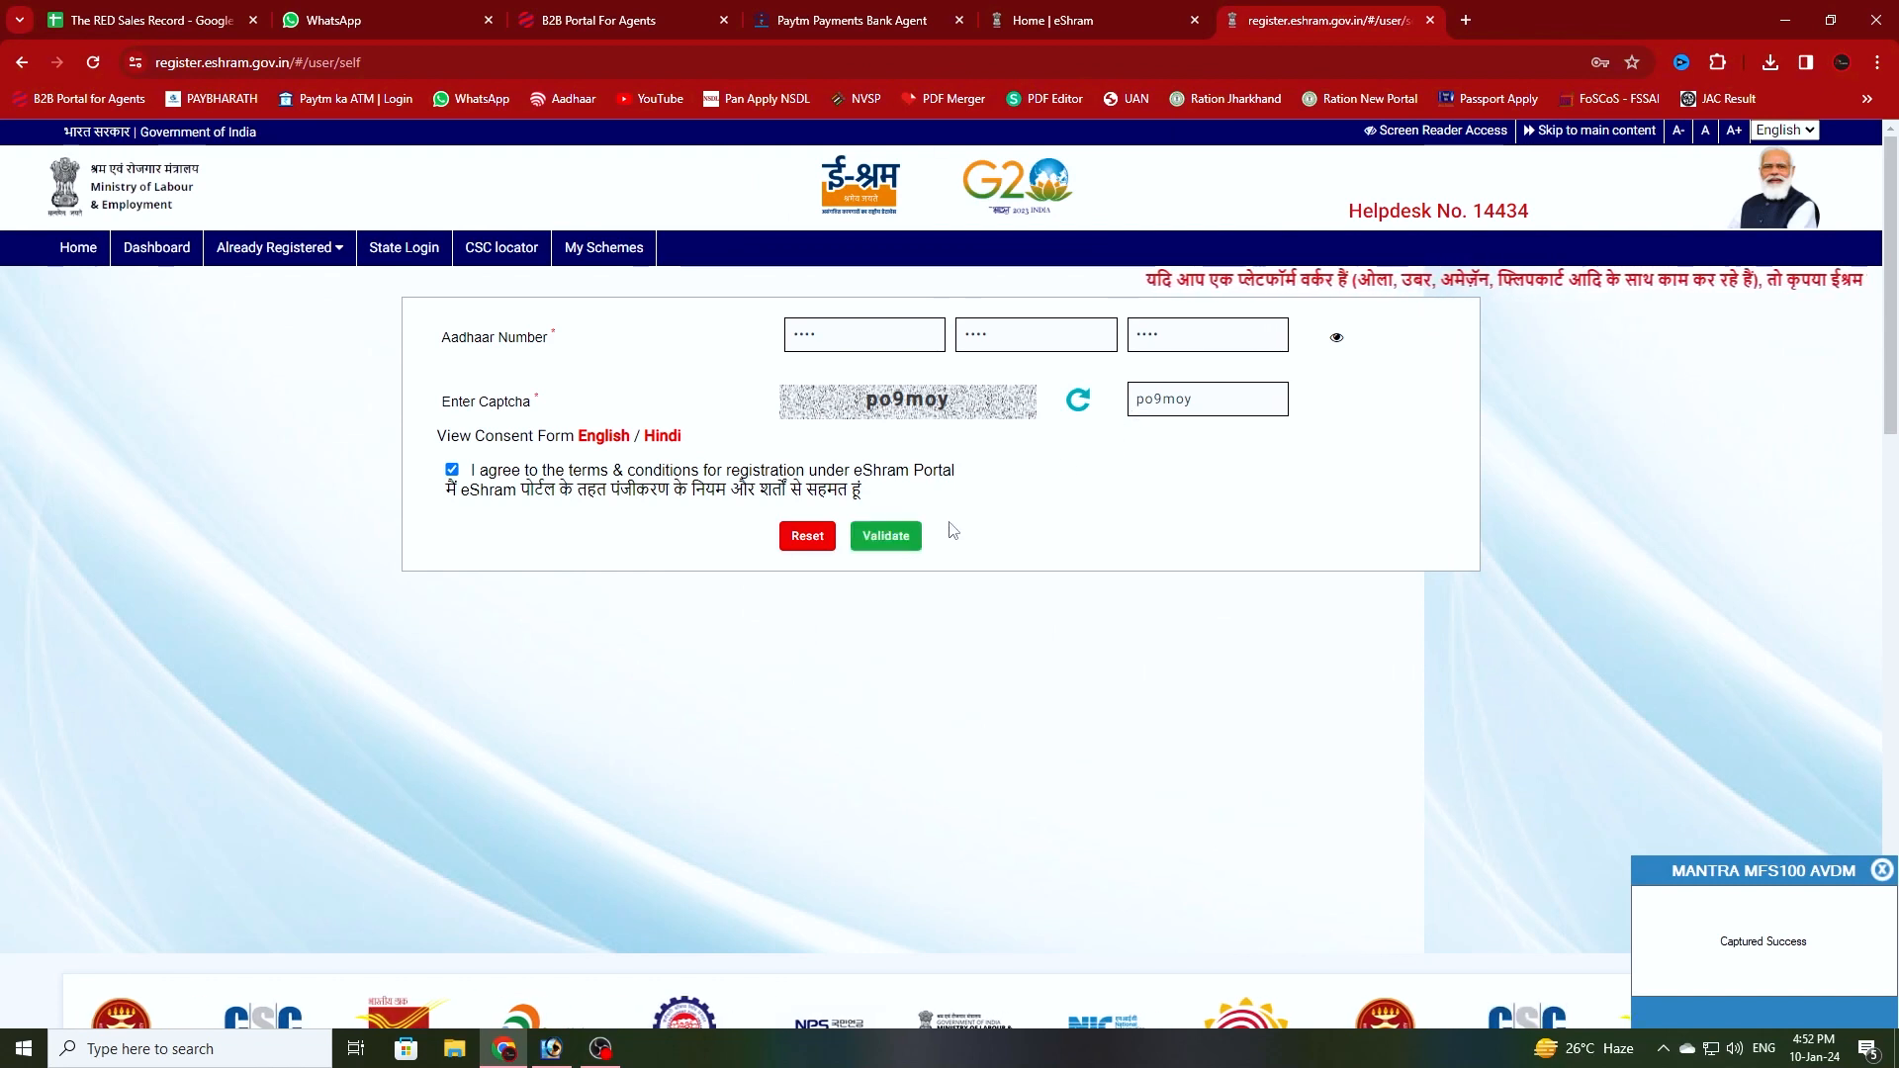
click(887, 537)
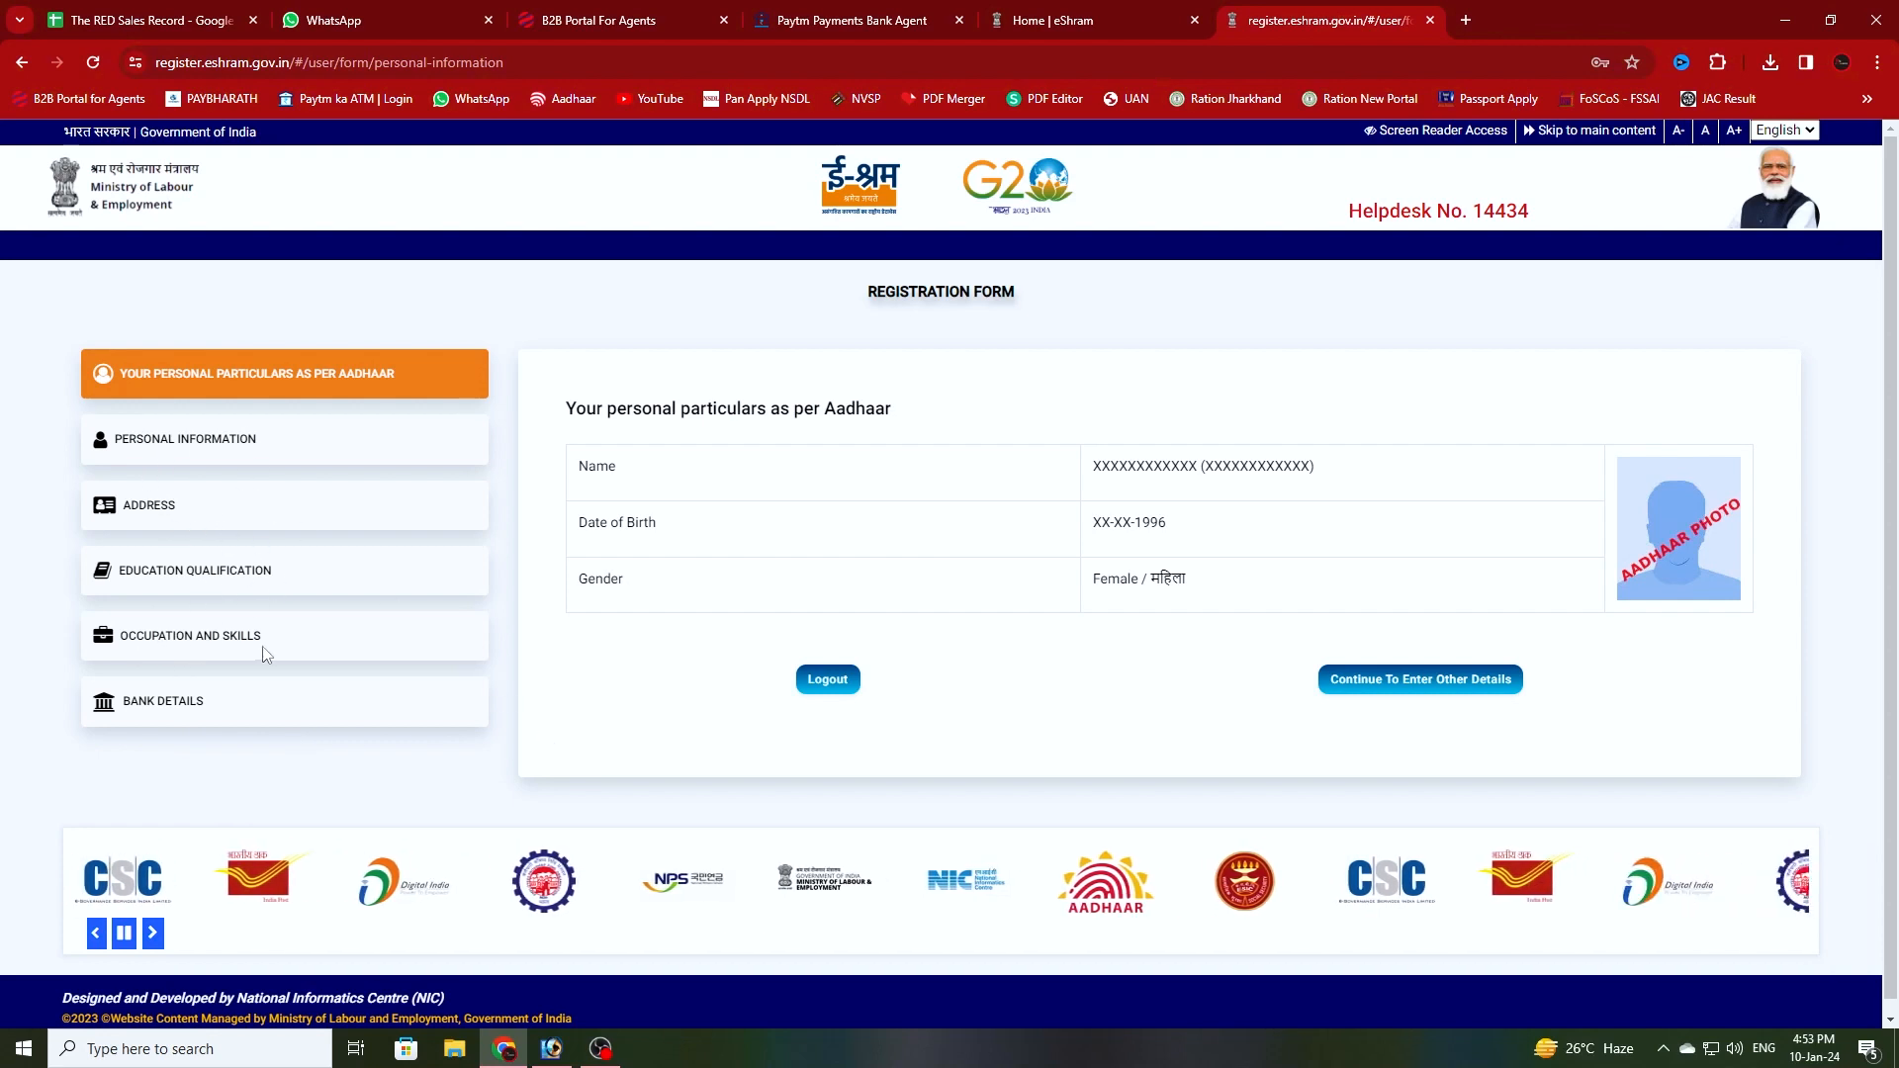
- Move on from the Aadhaar particulars to enter the other registration details
click(1455, 682)
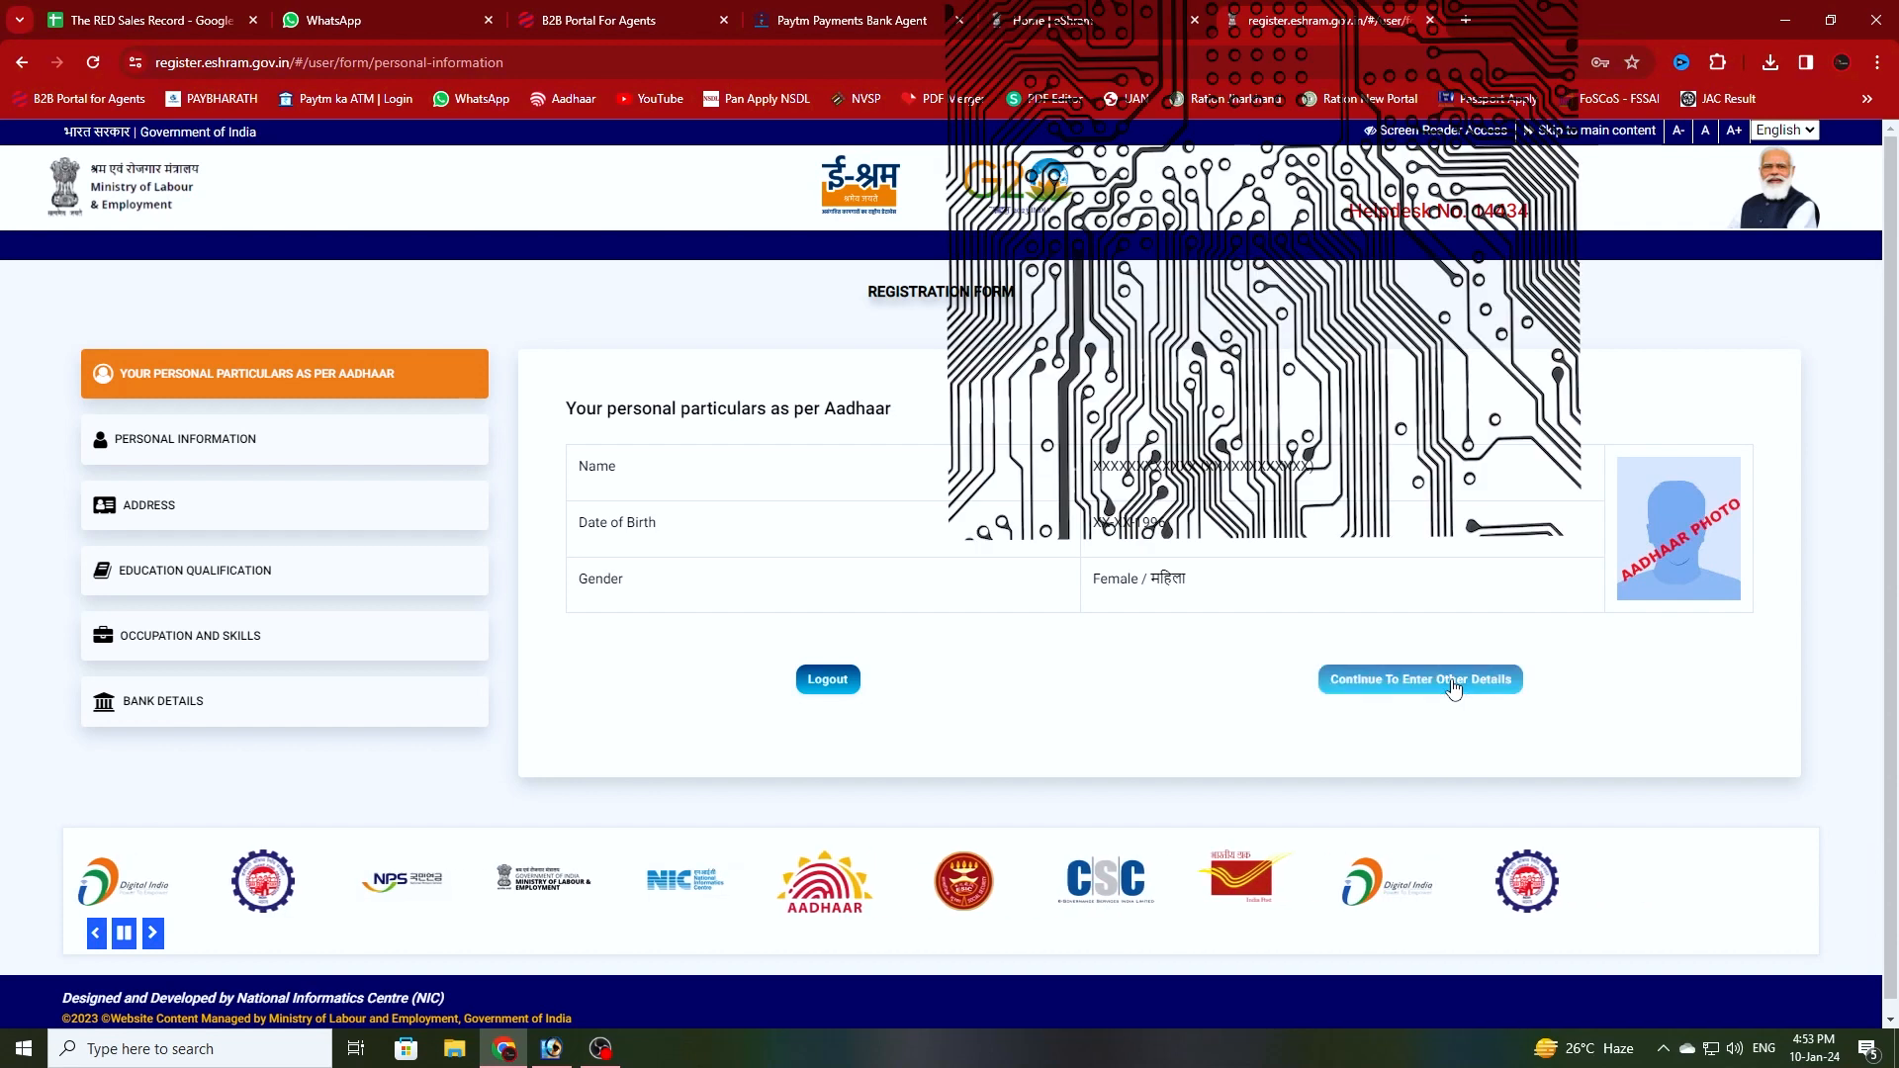
- Enter the emergency mobile number, set marital status to Married, and fill in the husband's name
click(1249, 514)
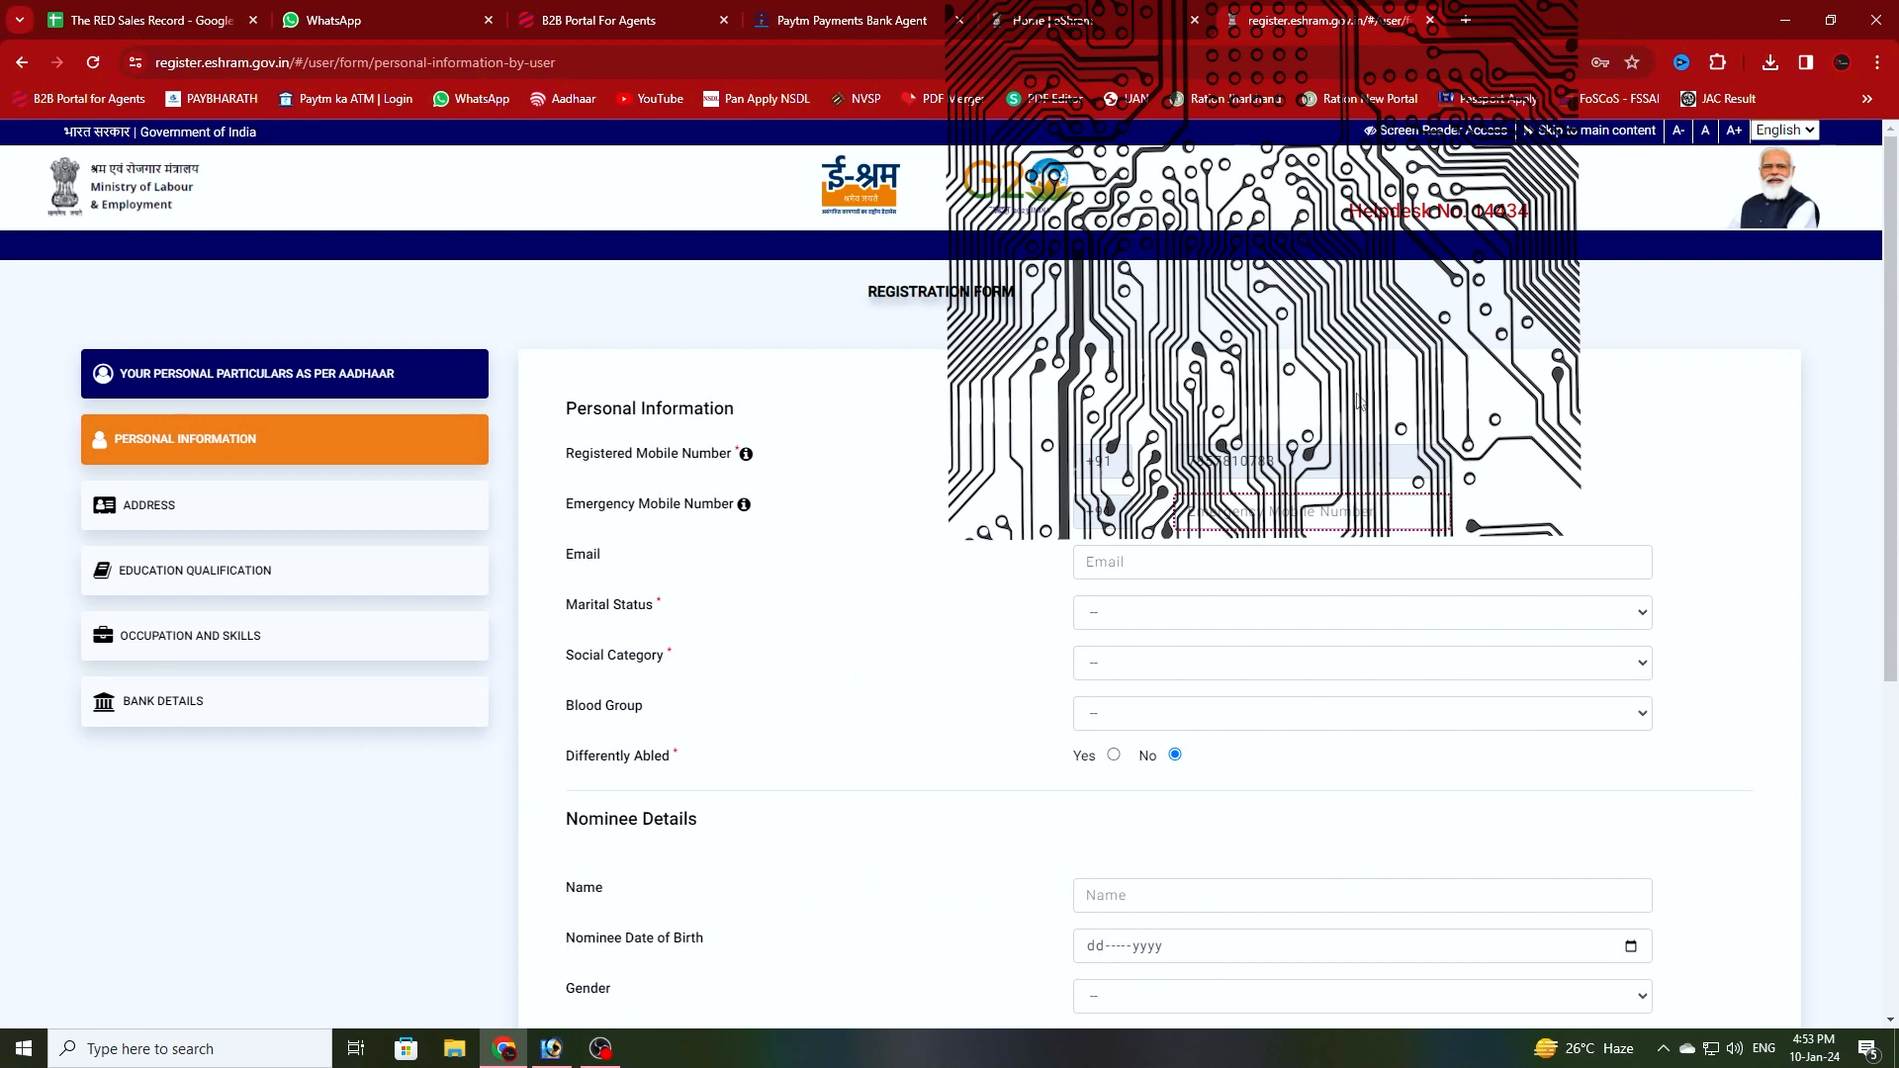
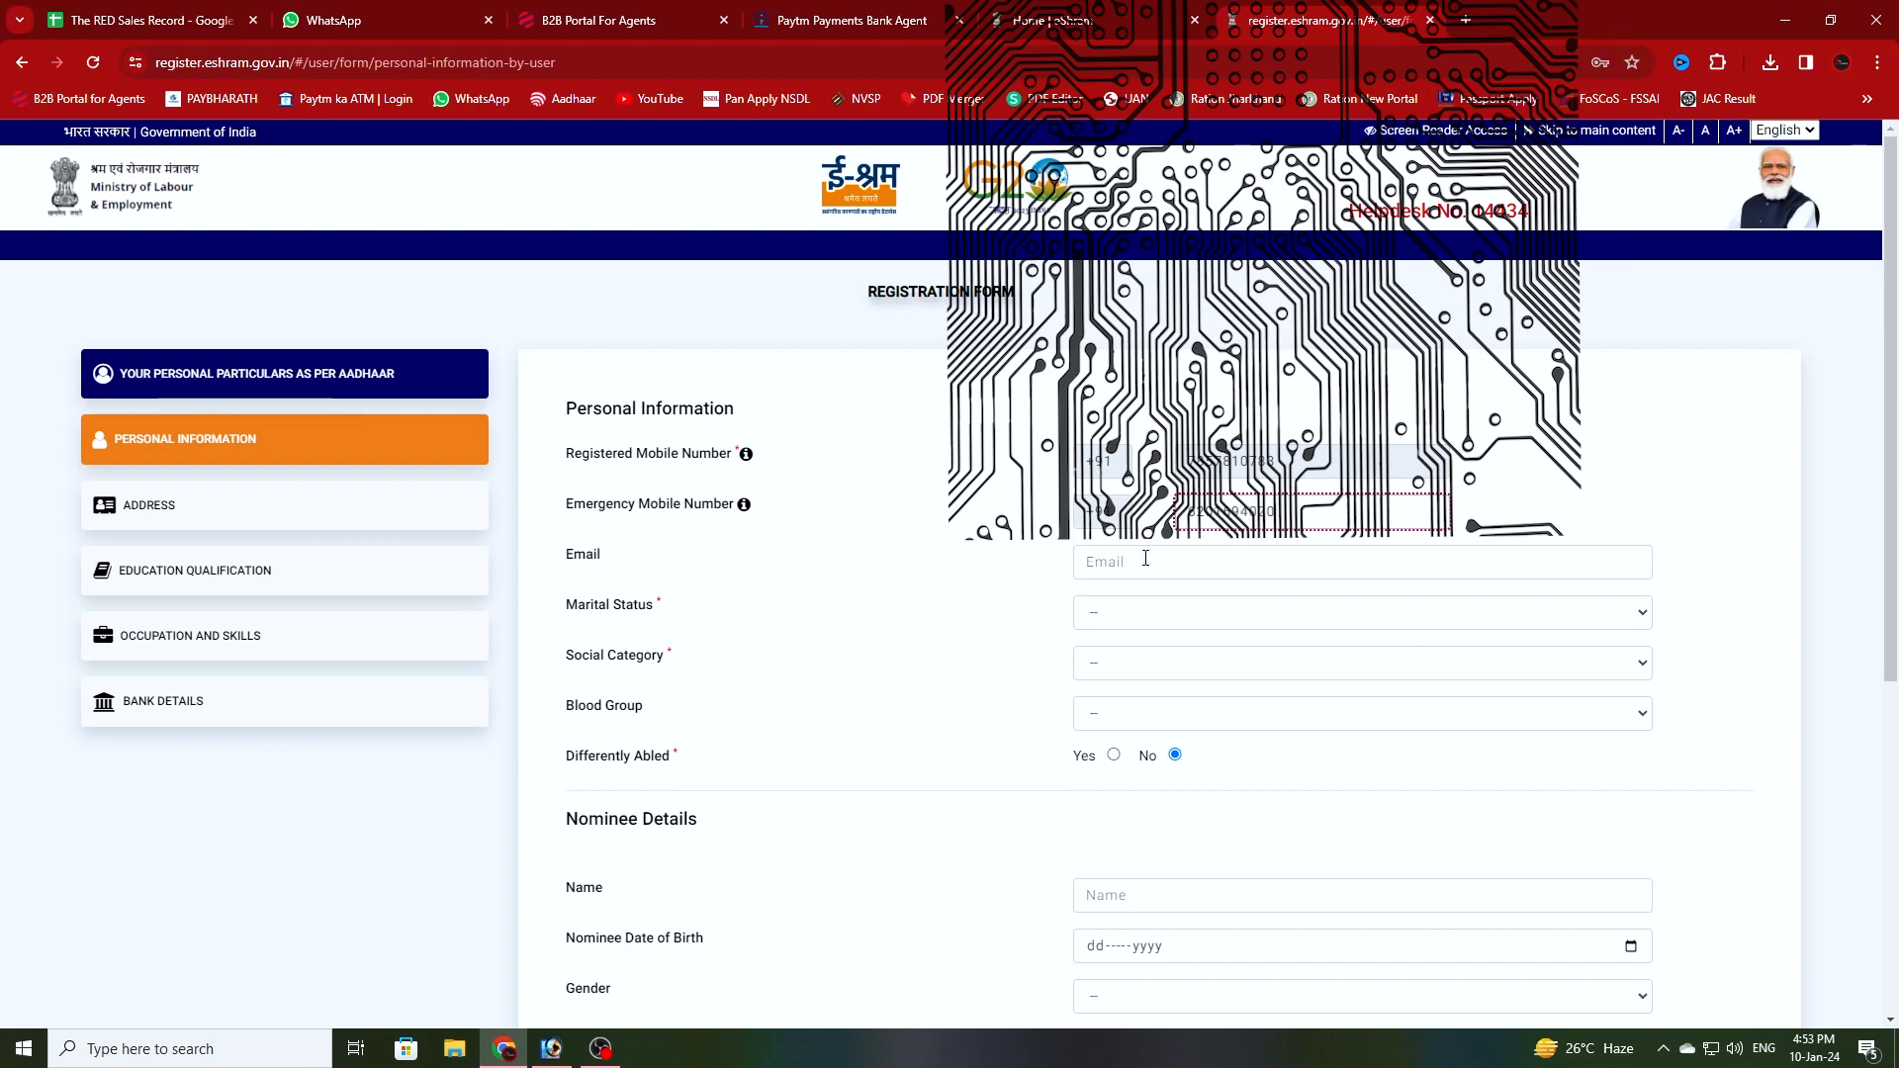
click(1123, 615)
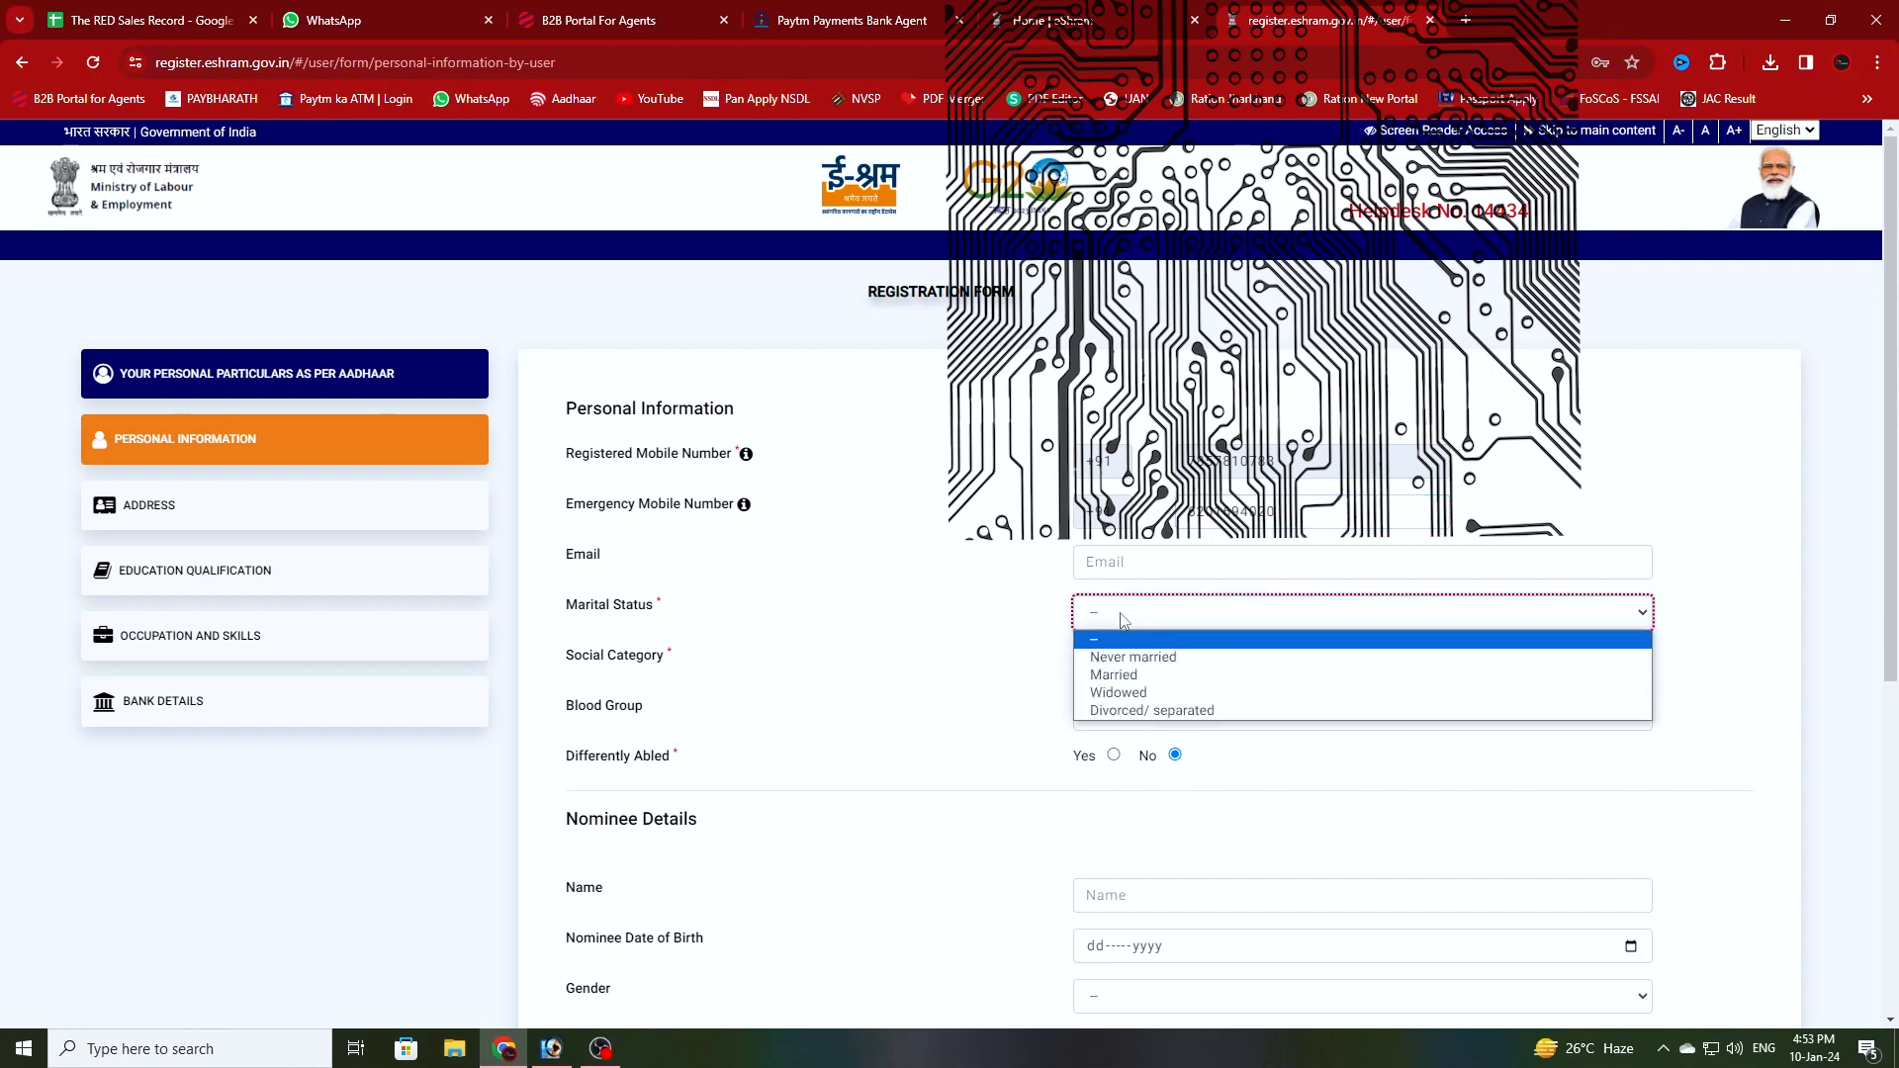
click(1130, 677)
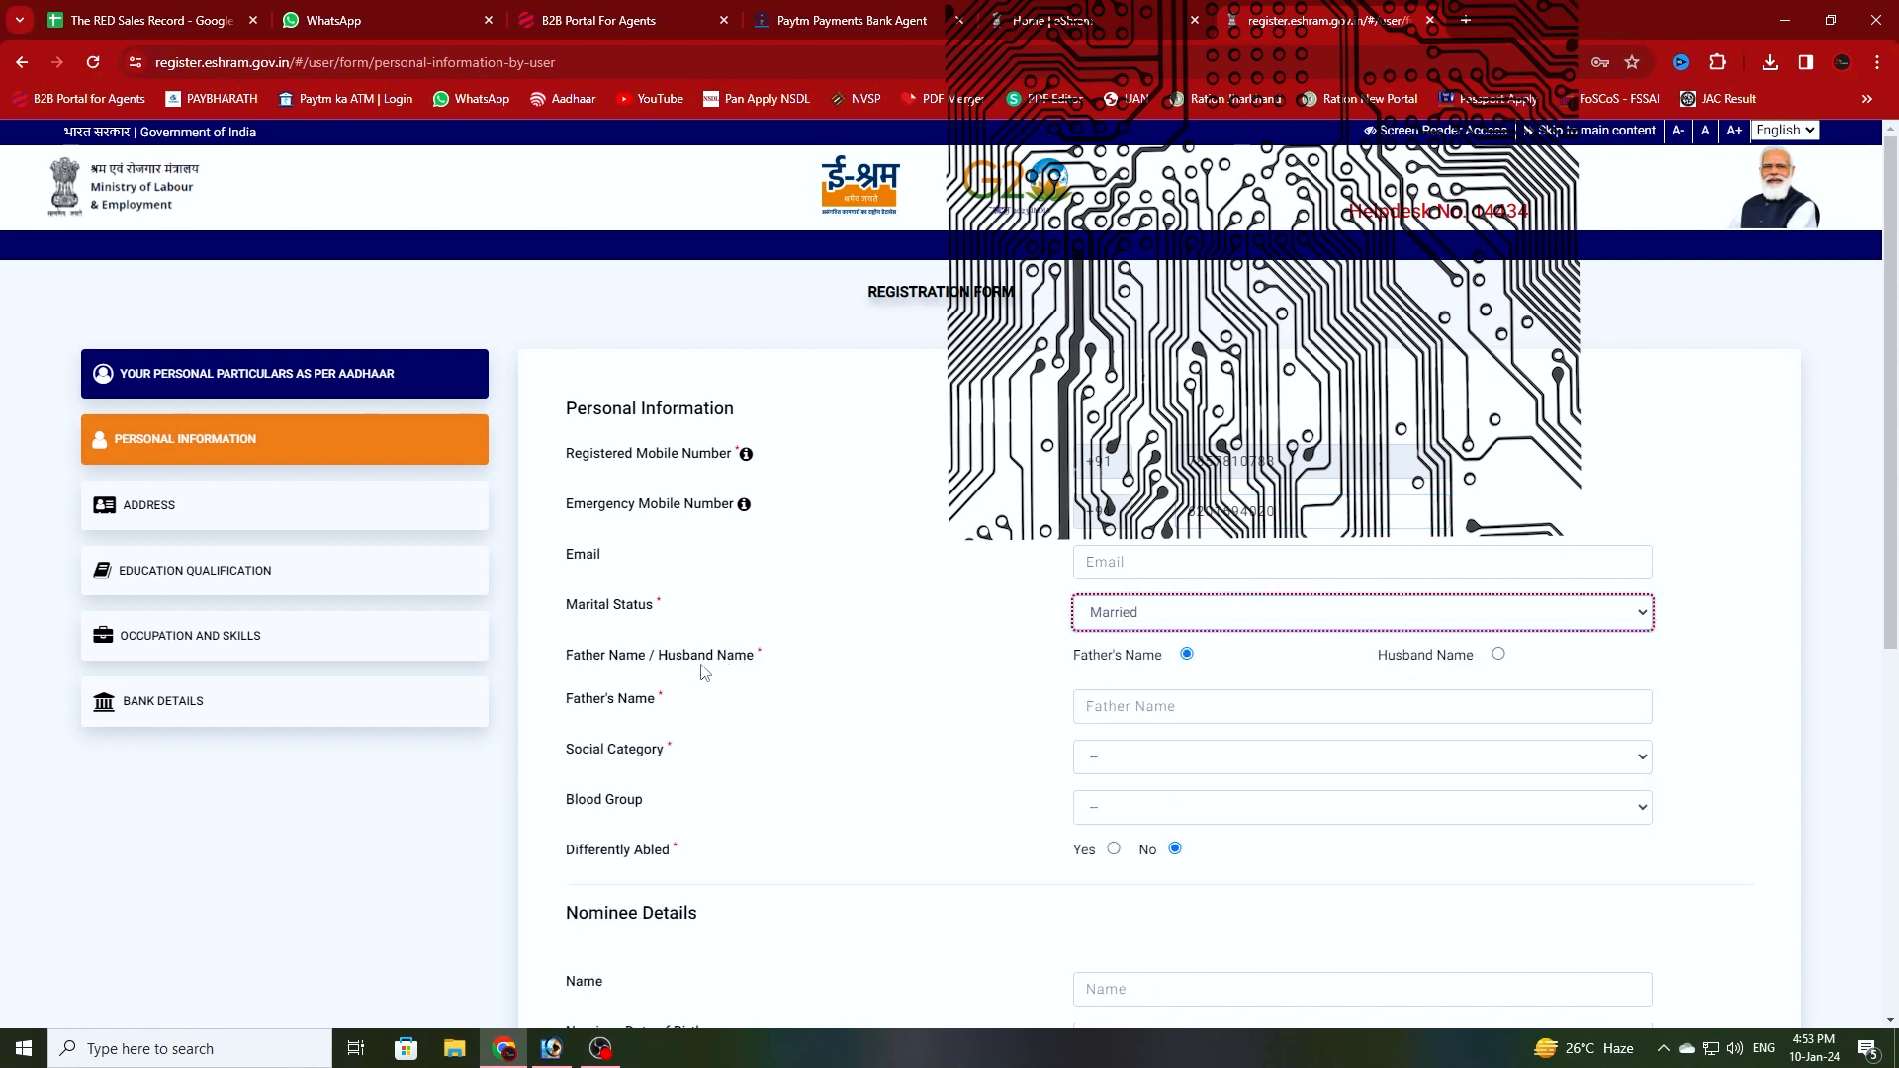
click(1499, 656)
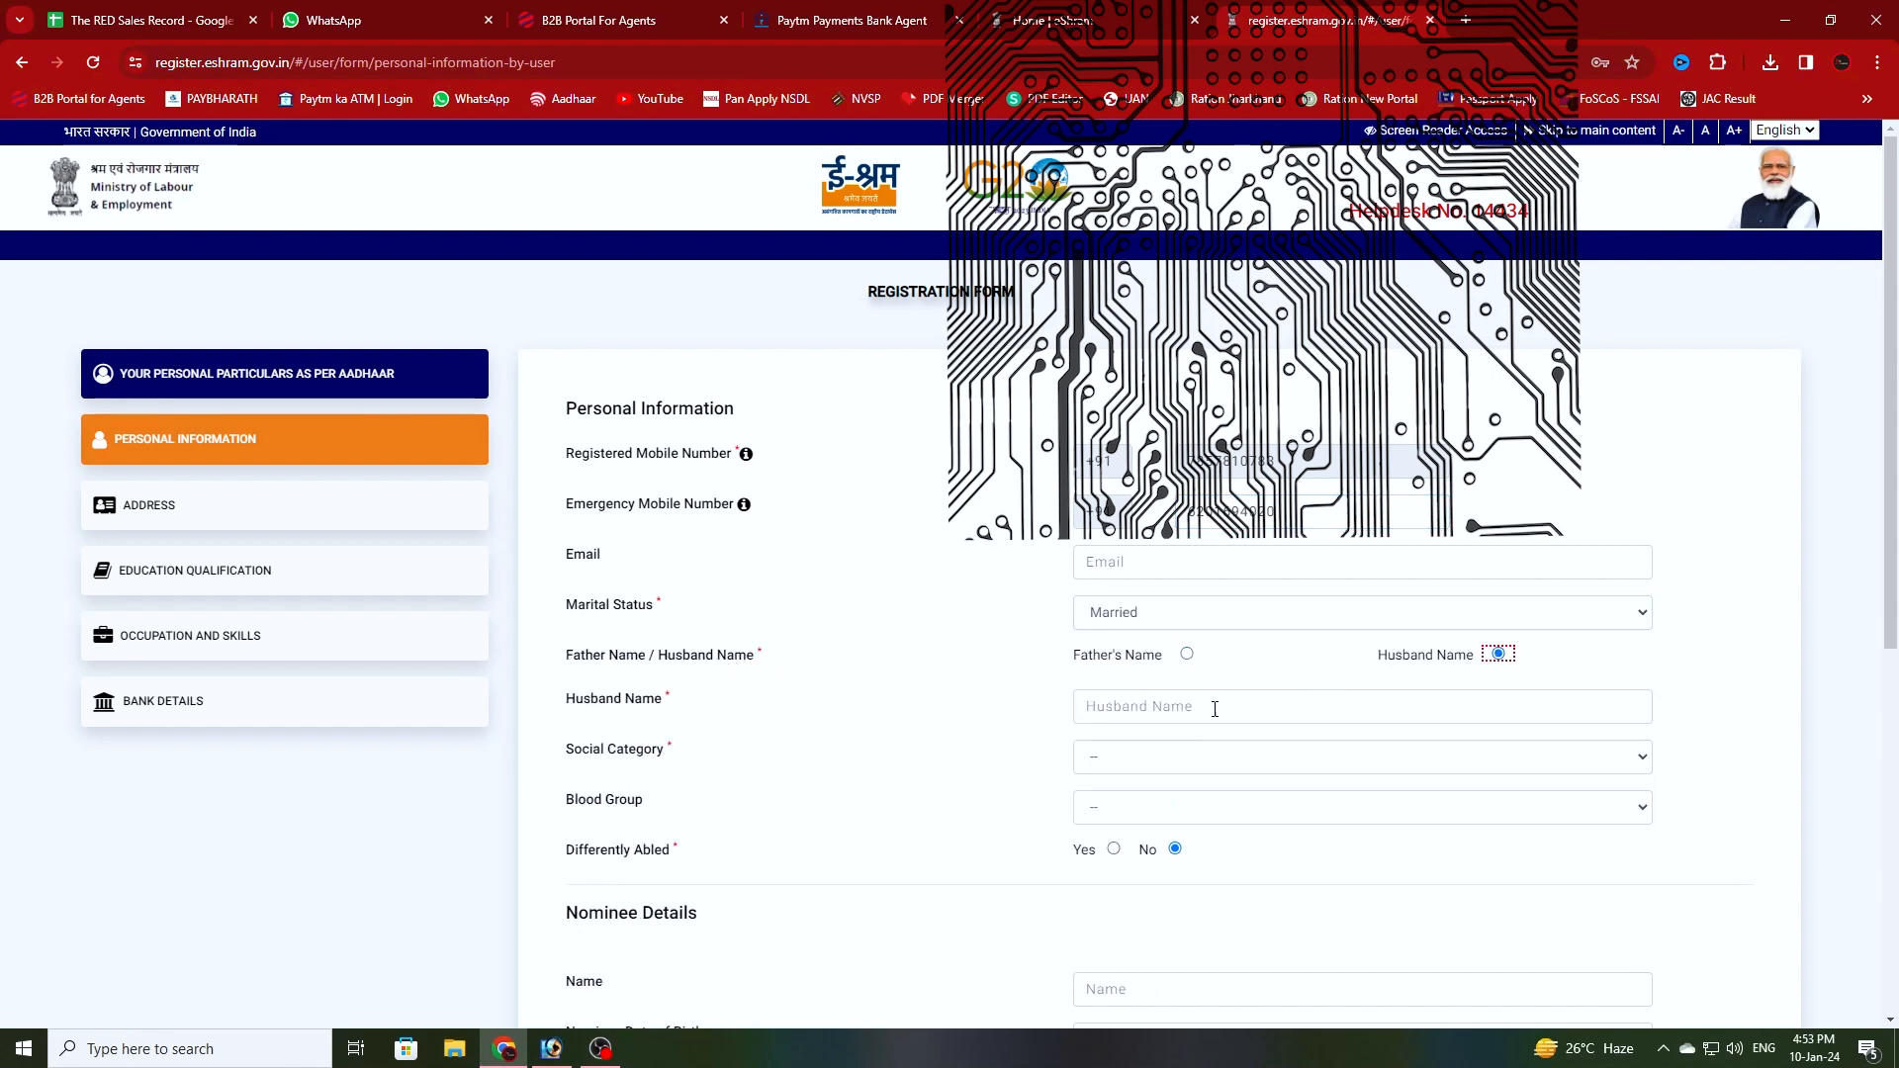
click(1121, 707)
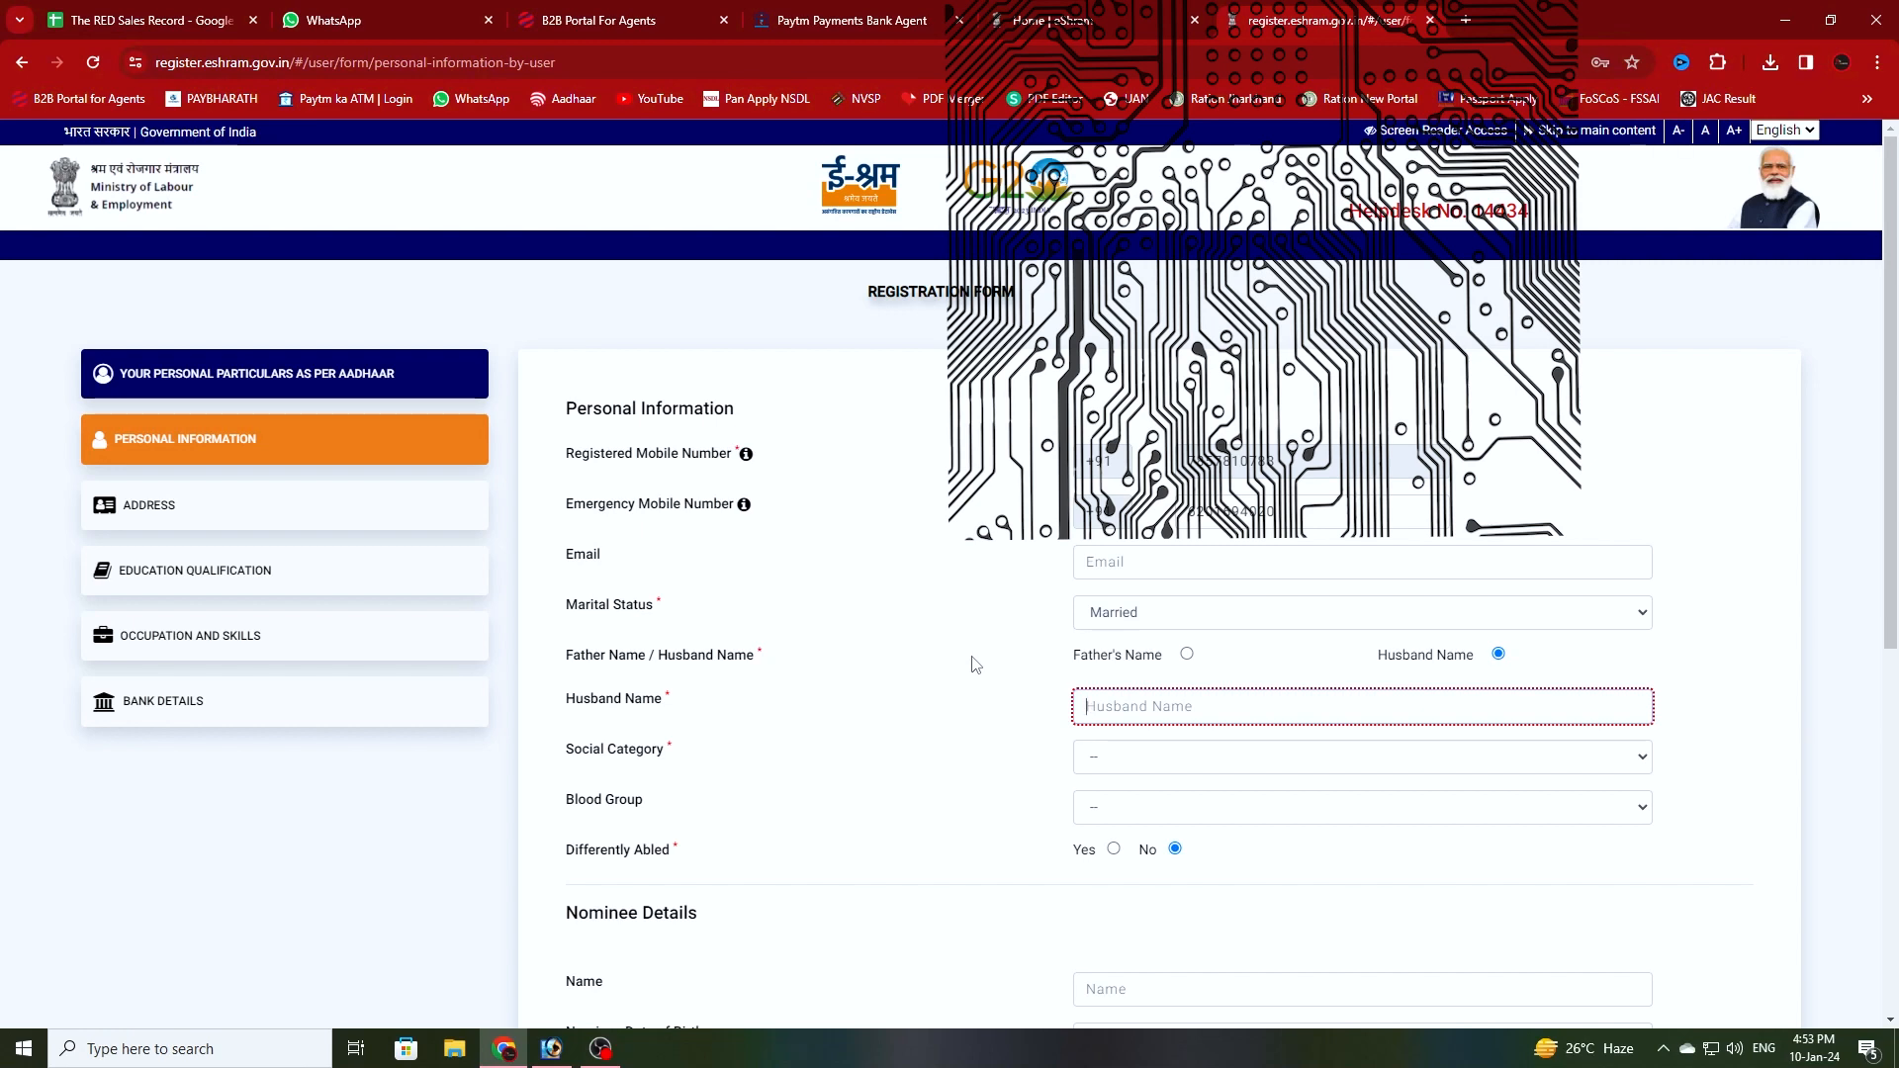
- Set social category to OBC and blood group to A+
click(1119, 760)
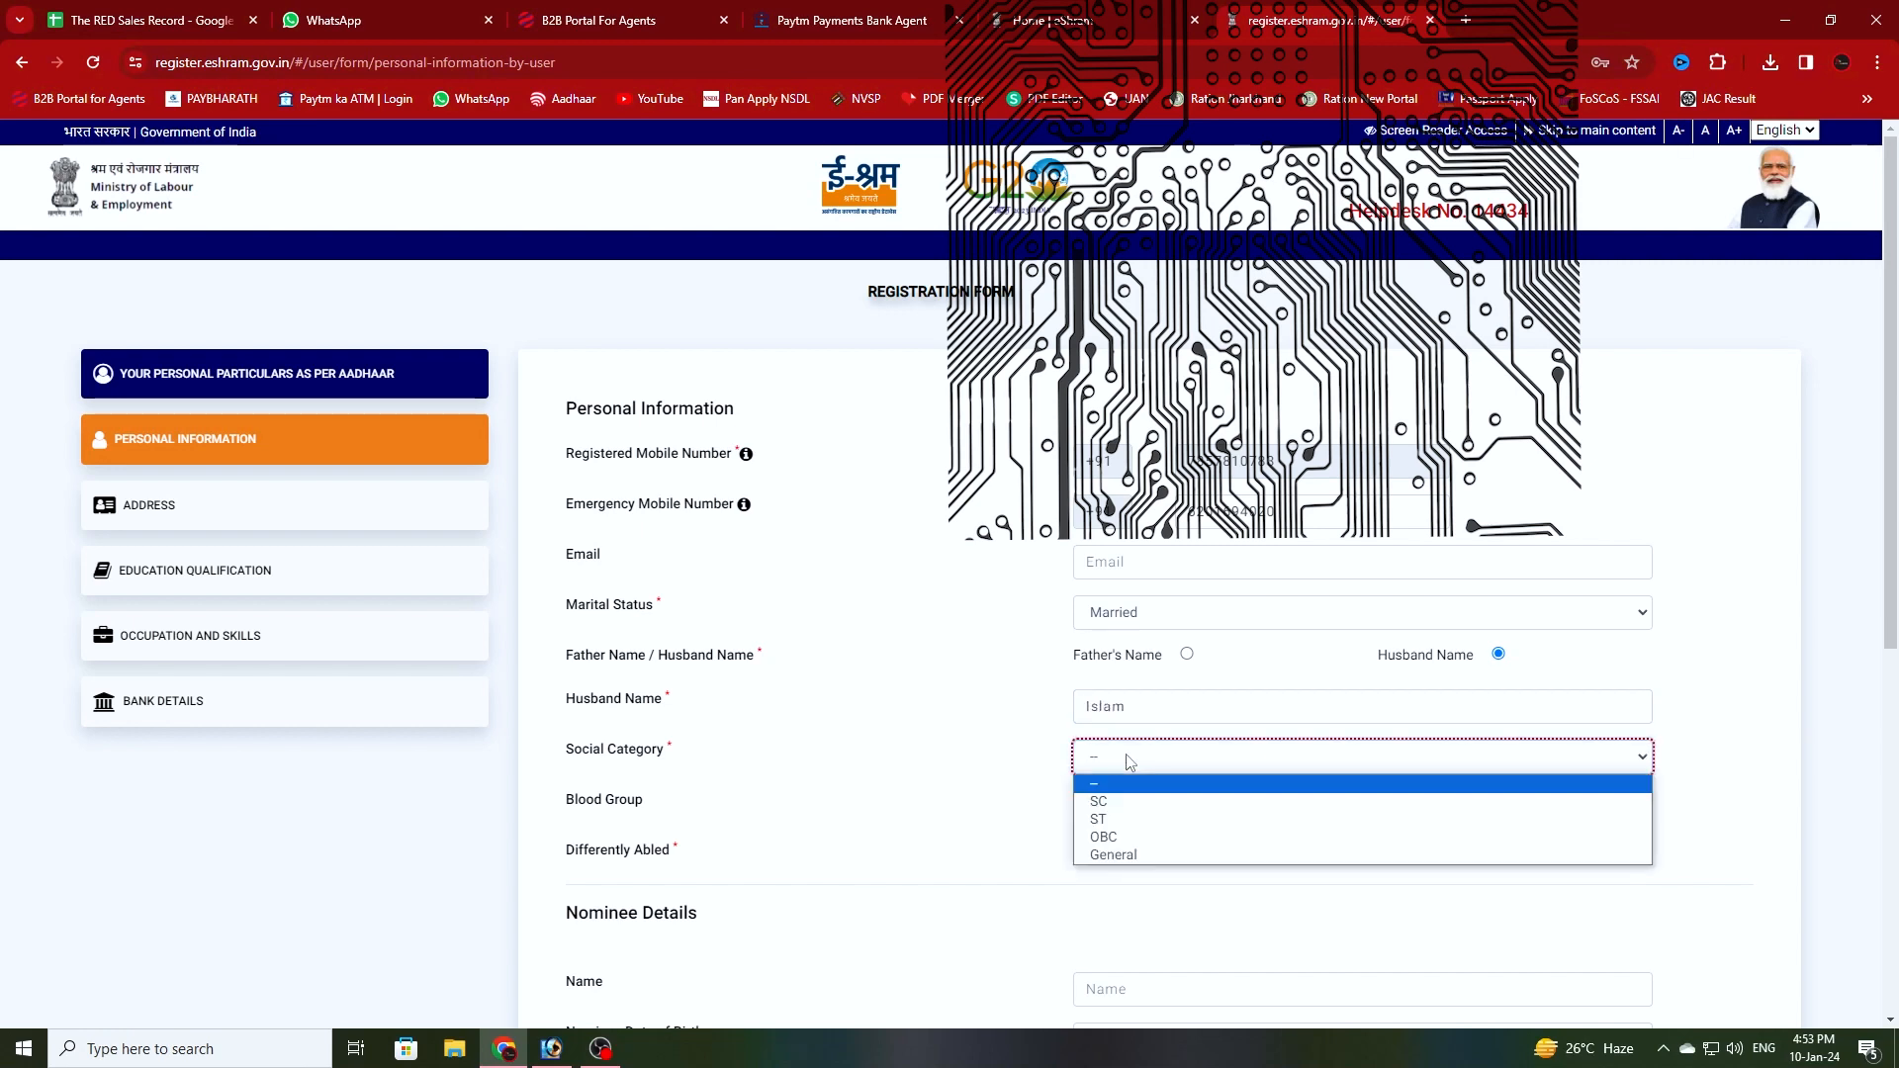
click(1108, 837)
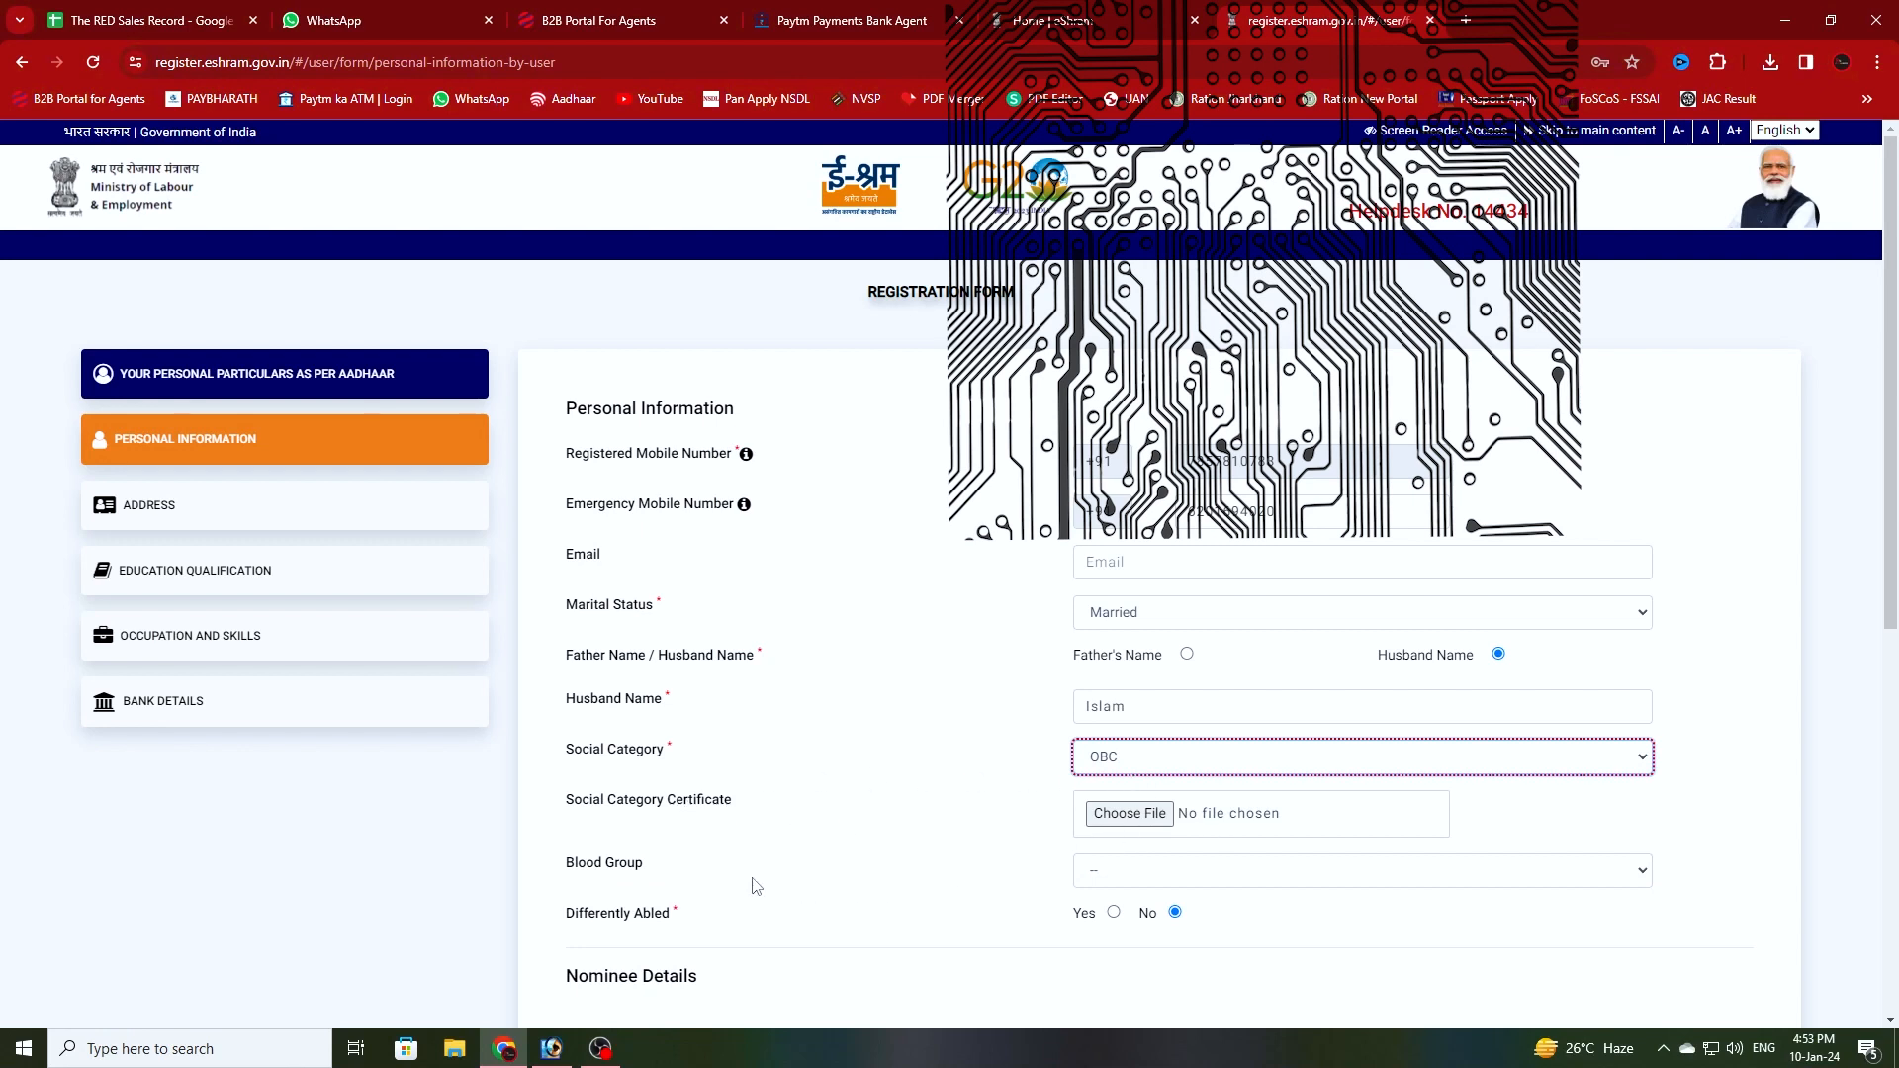
click(1133, 881)
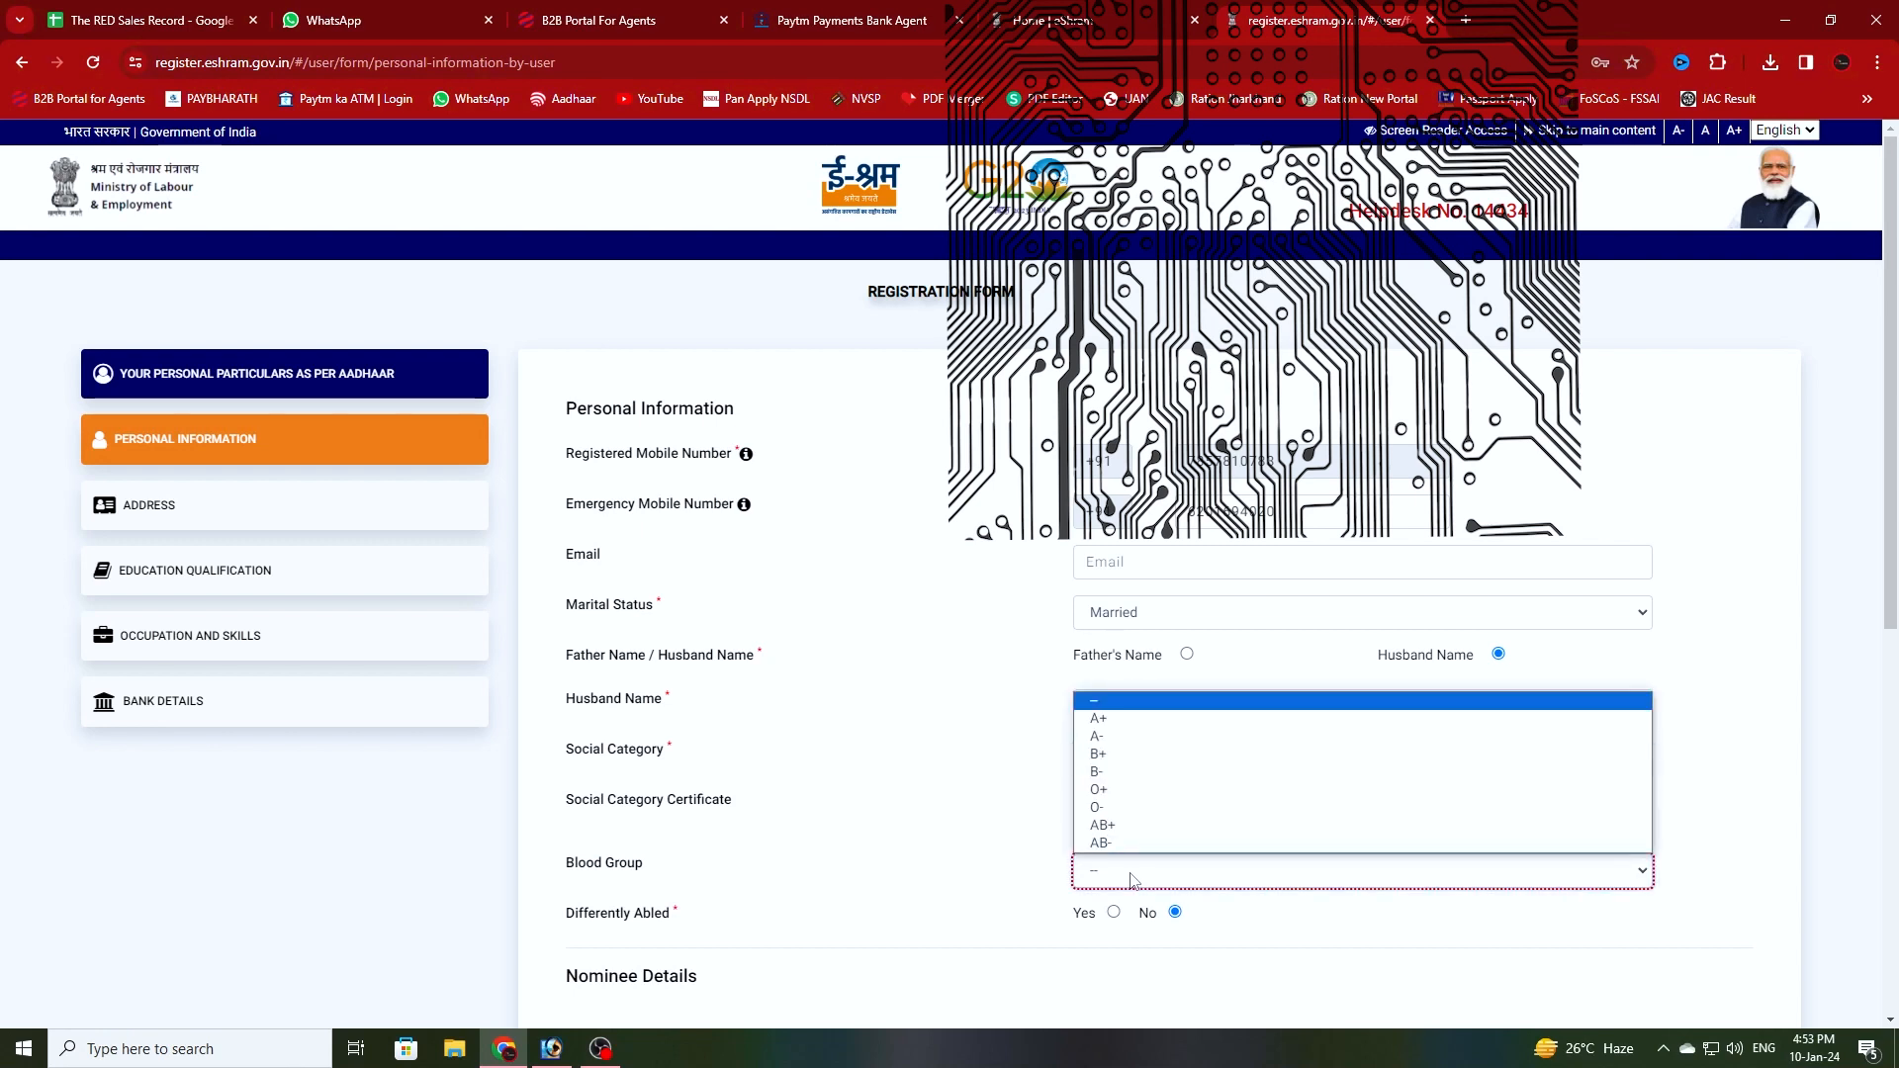
click(1112, 720)
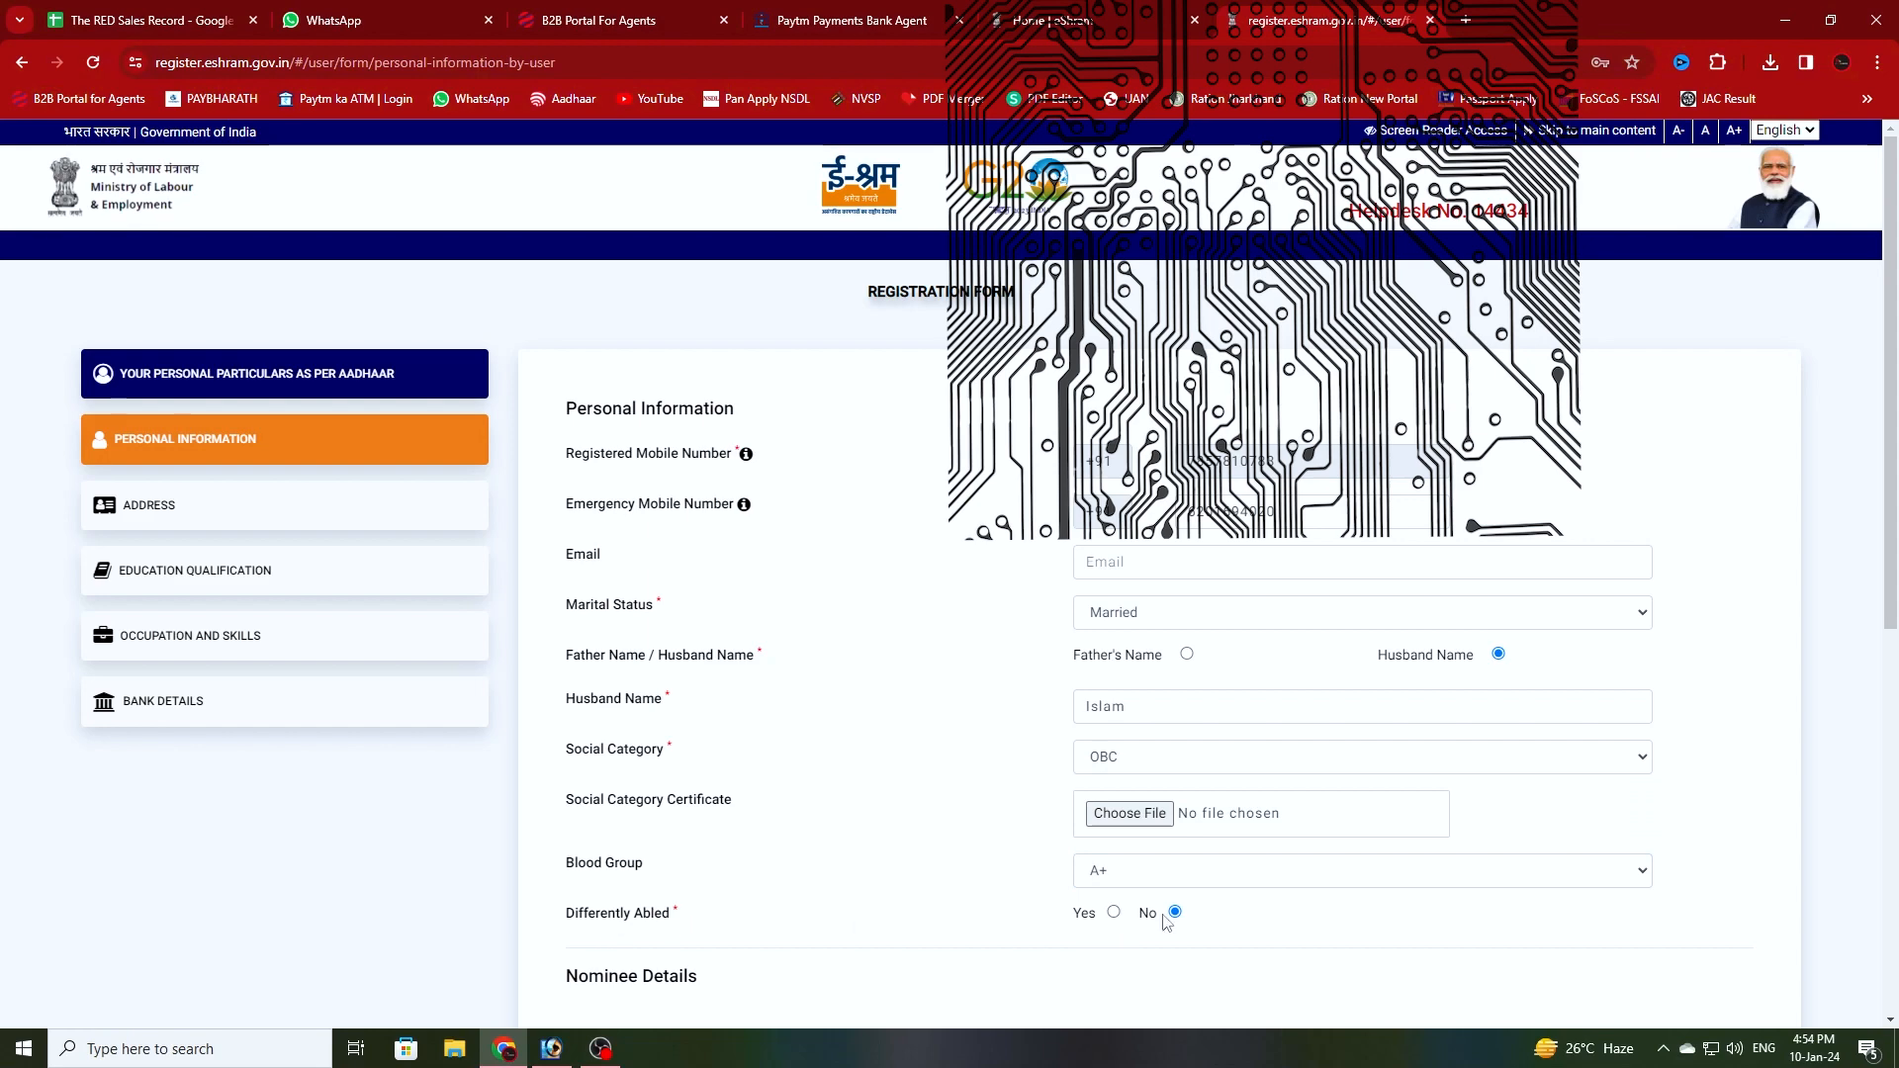
- Enter the nominee's name, birth date 01-Jan-1998, Deserted Sister relationship, and start their address
scroll(895, 933, down, 5)
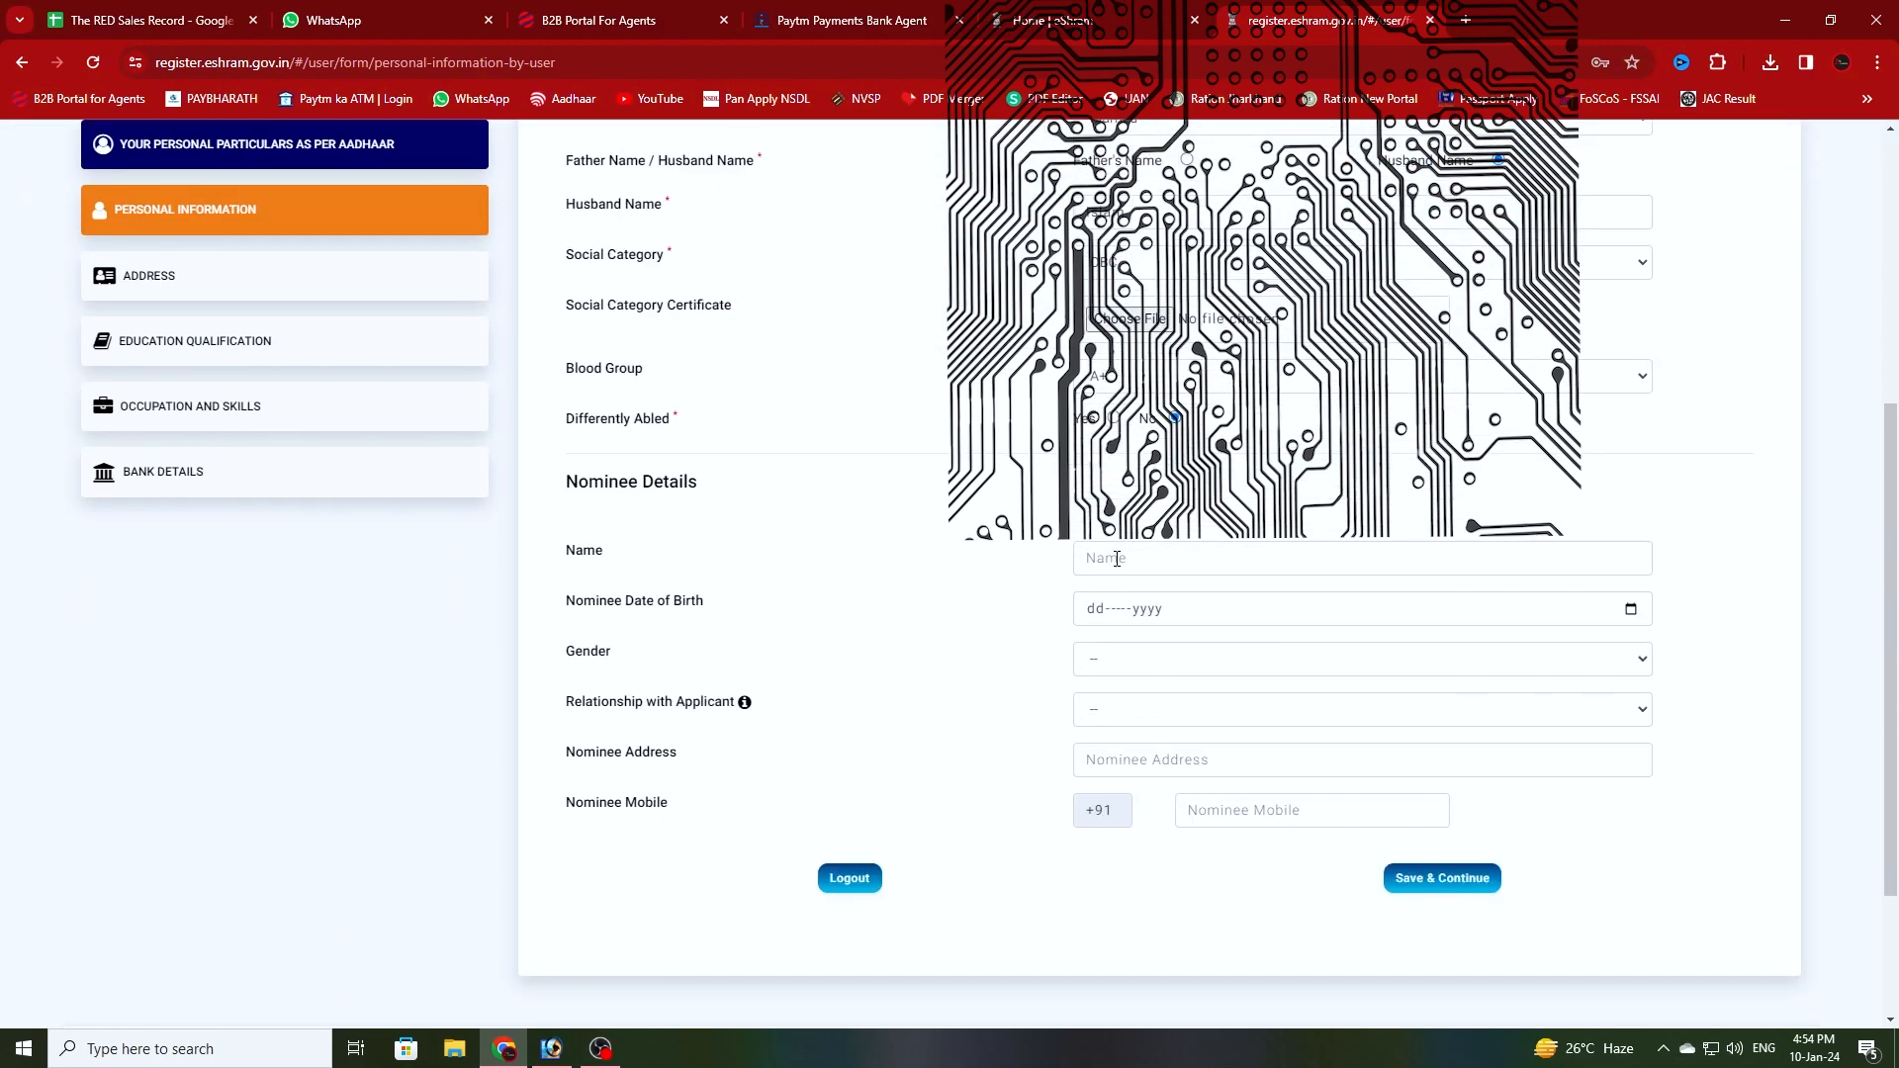
click(1117, 560)
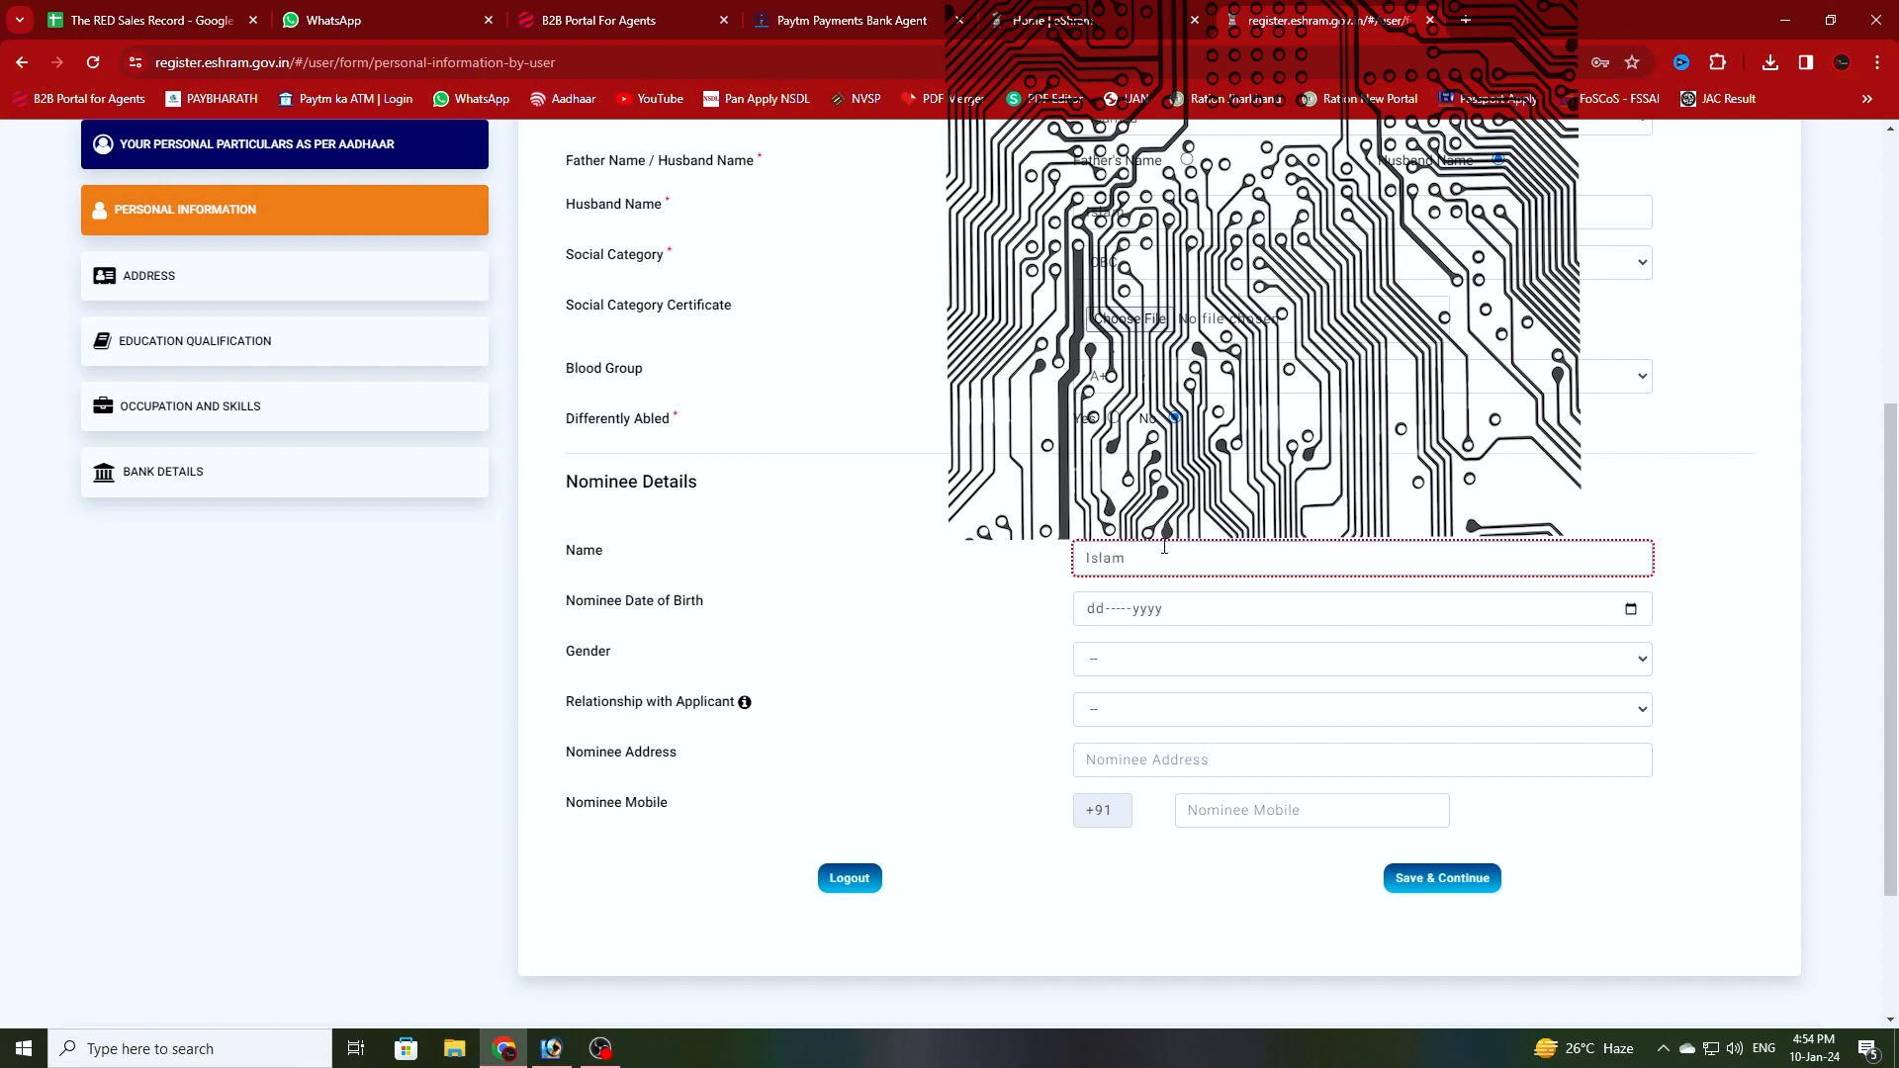
click(1120, 609)
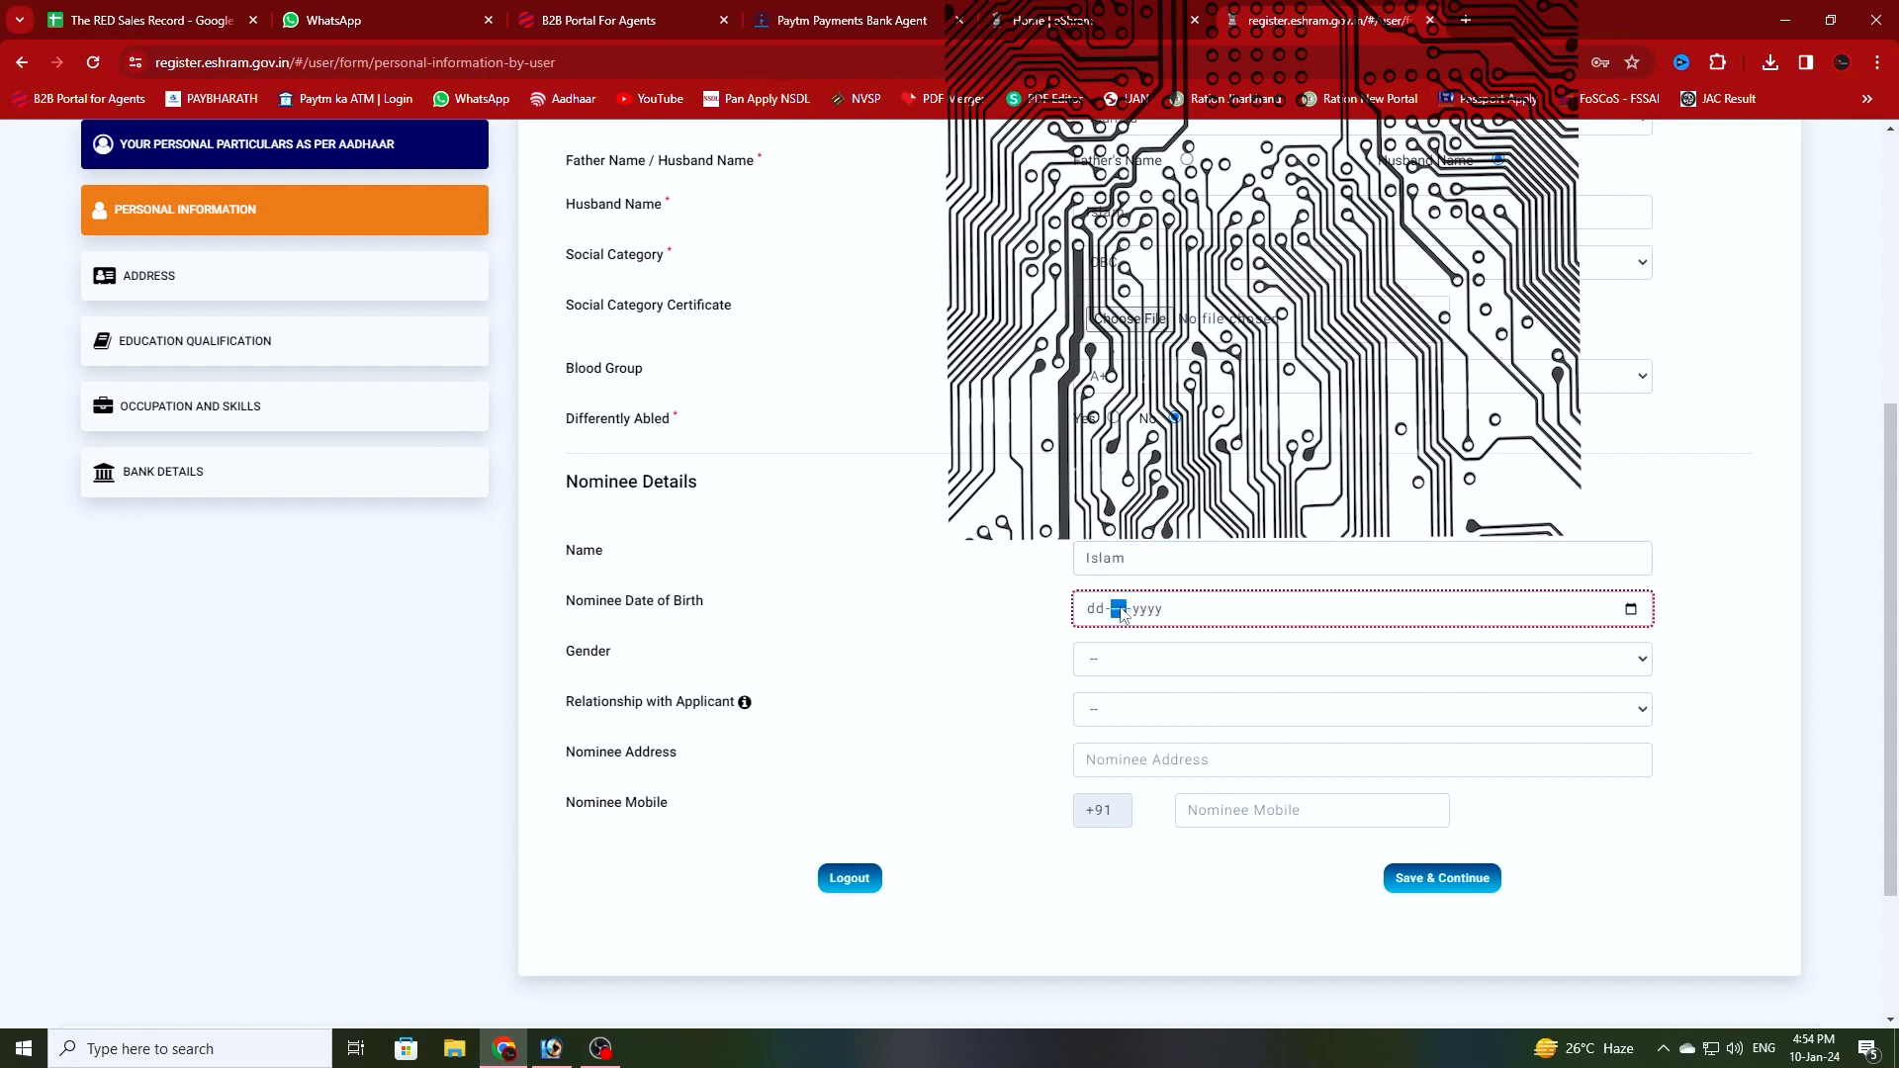
click(1095, 611)
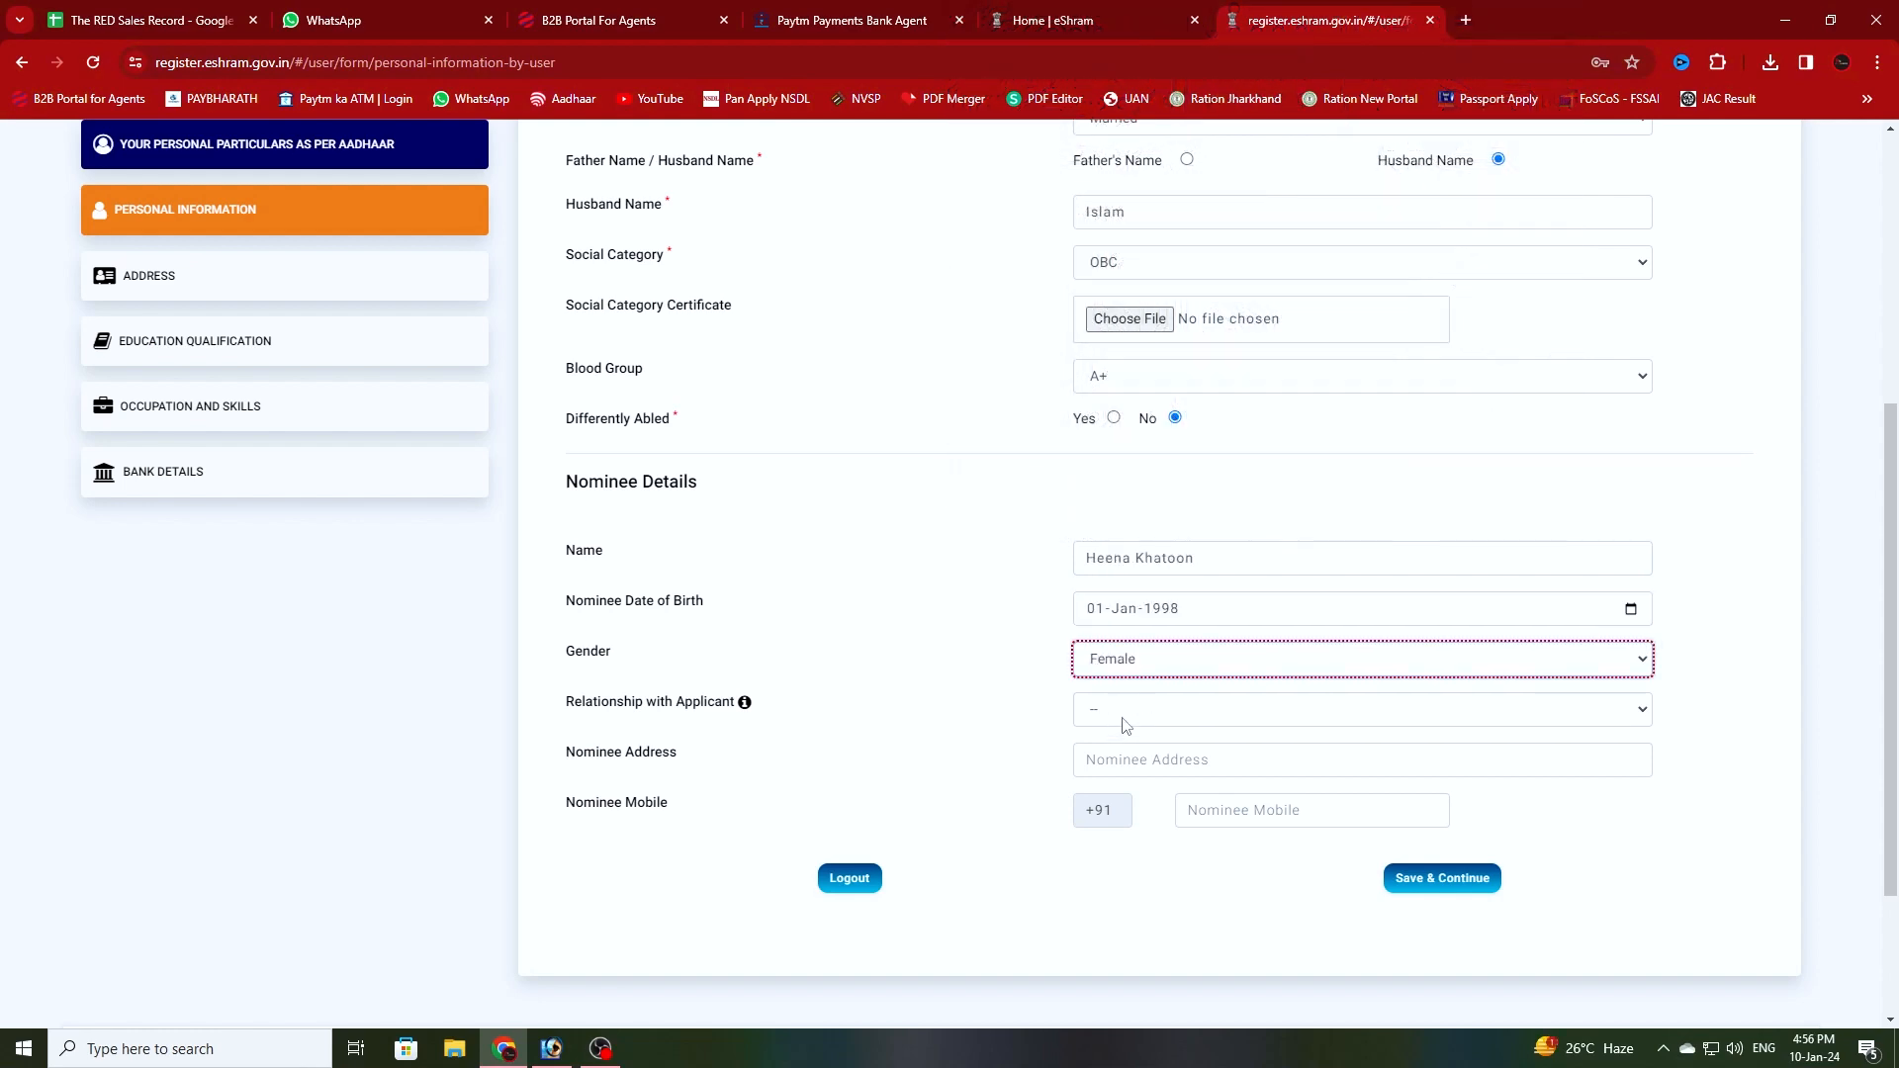
click(1124, 716)
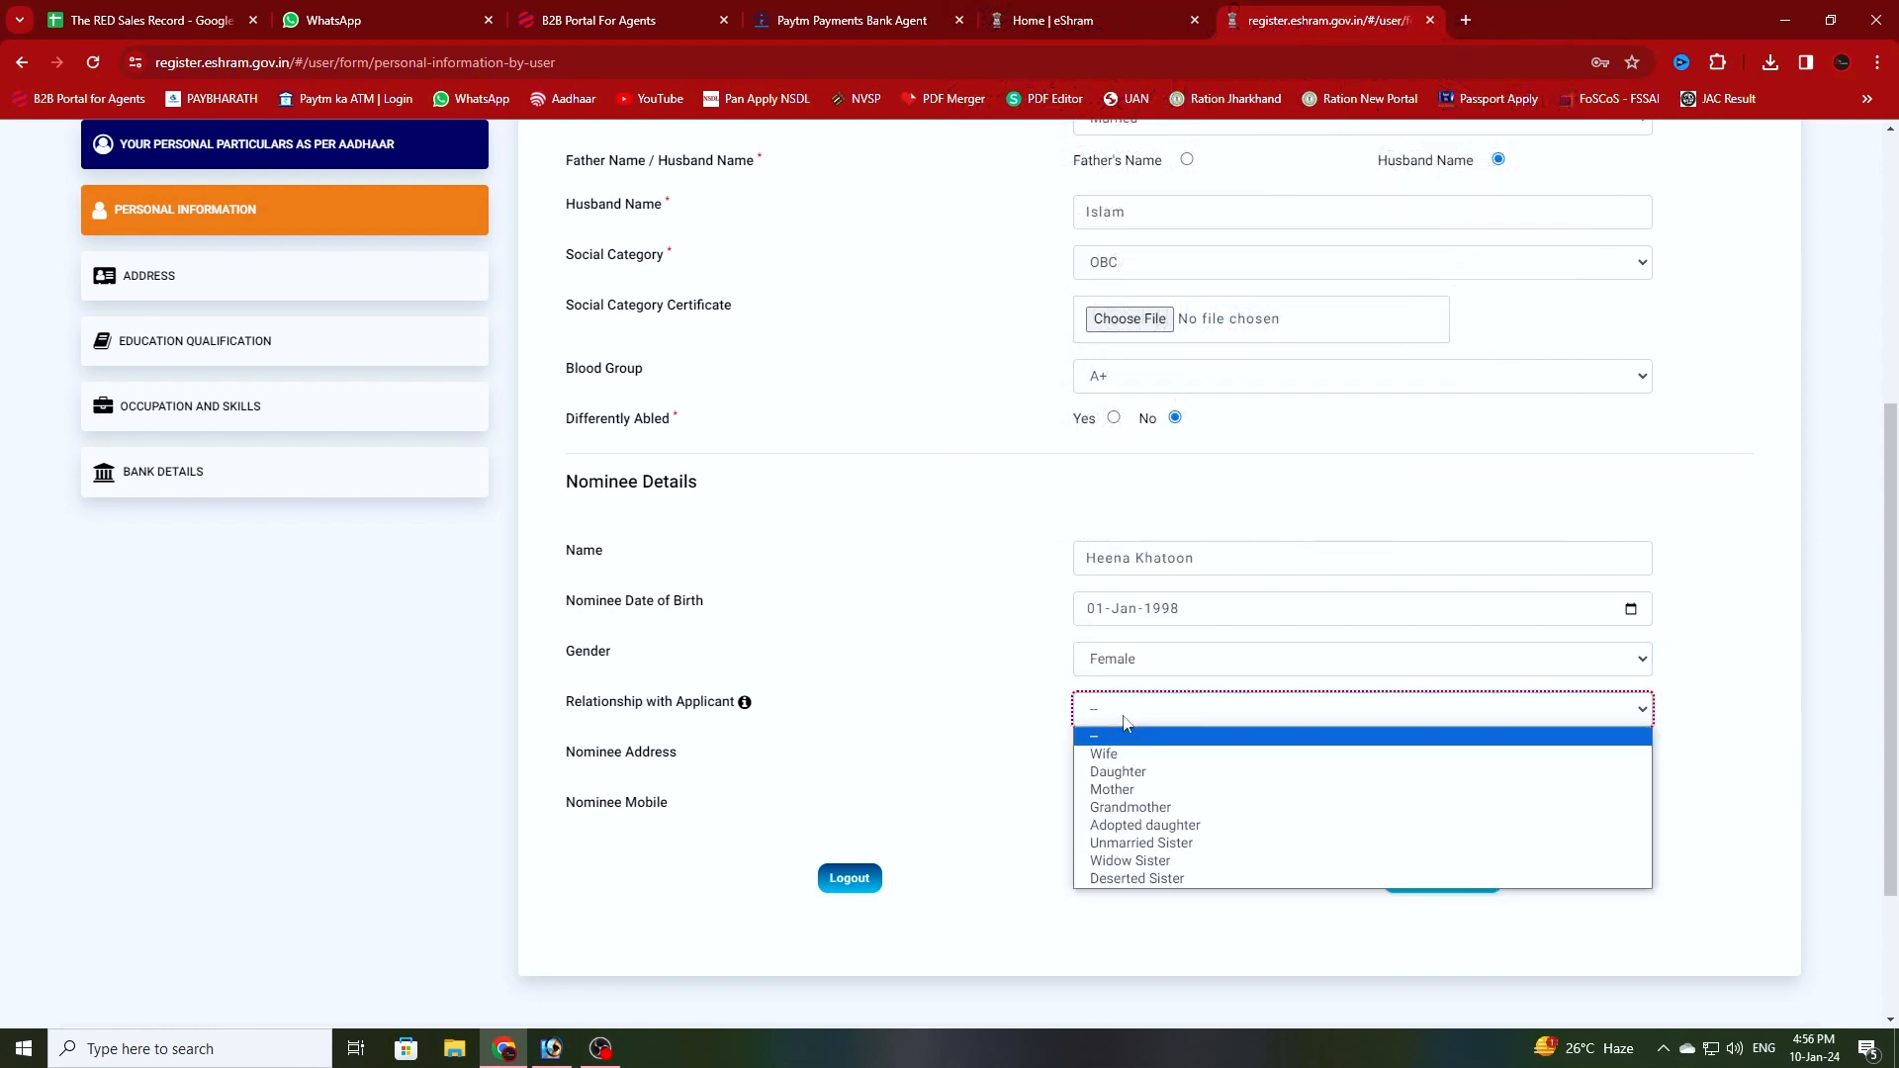
click(1153, 880)
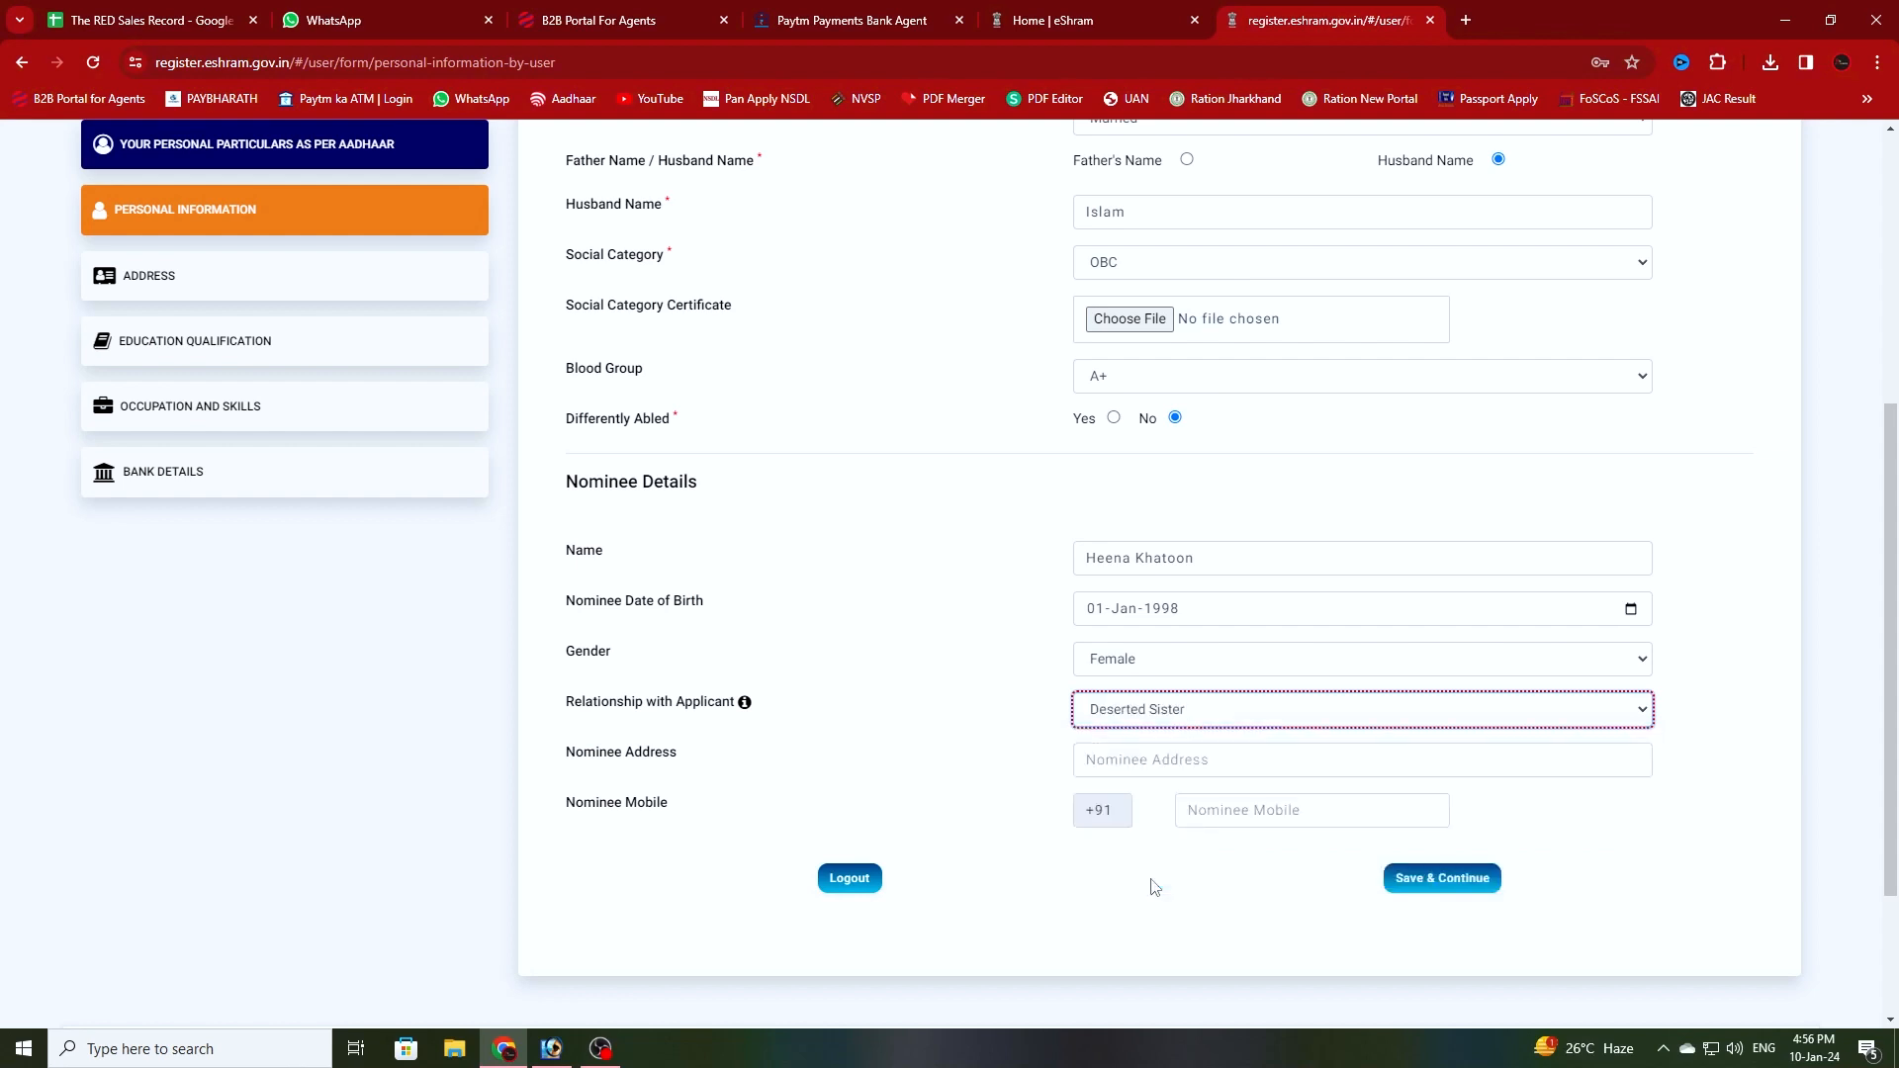
click(1142, 759)
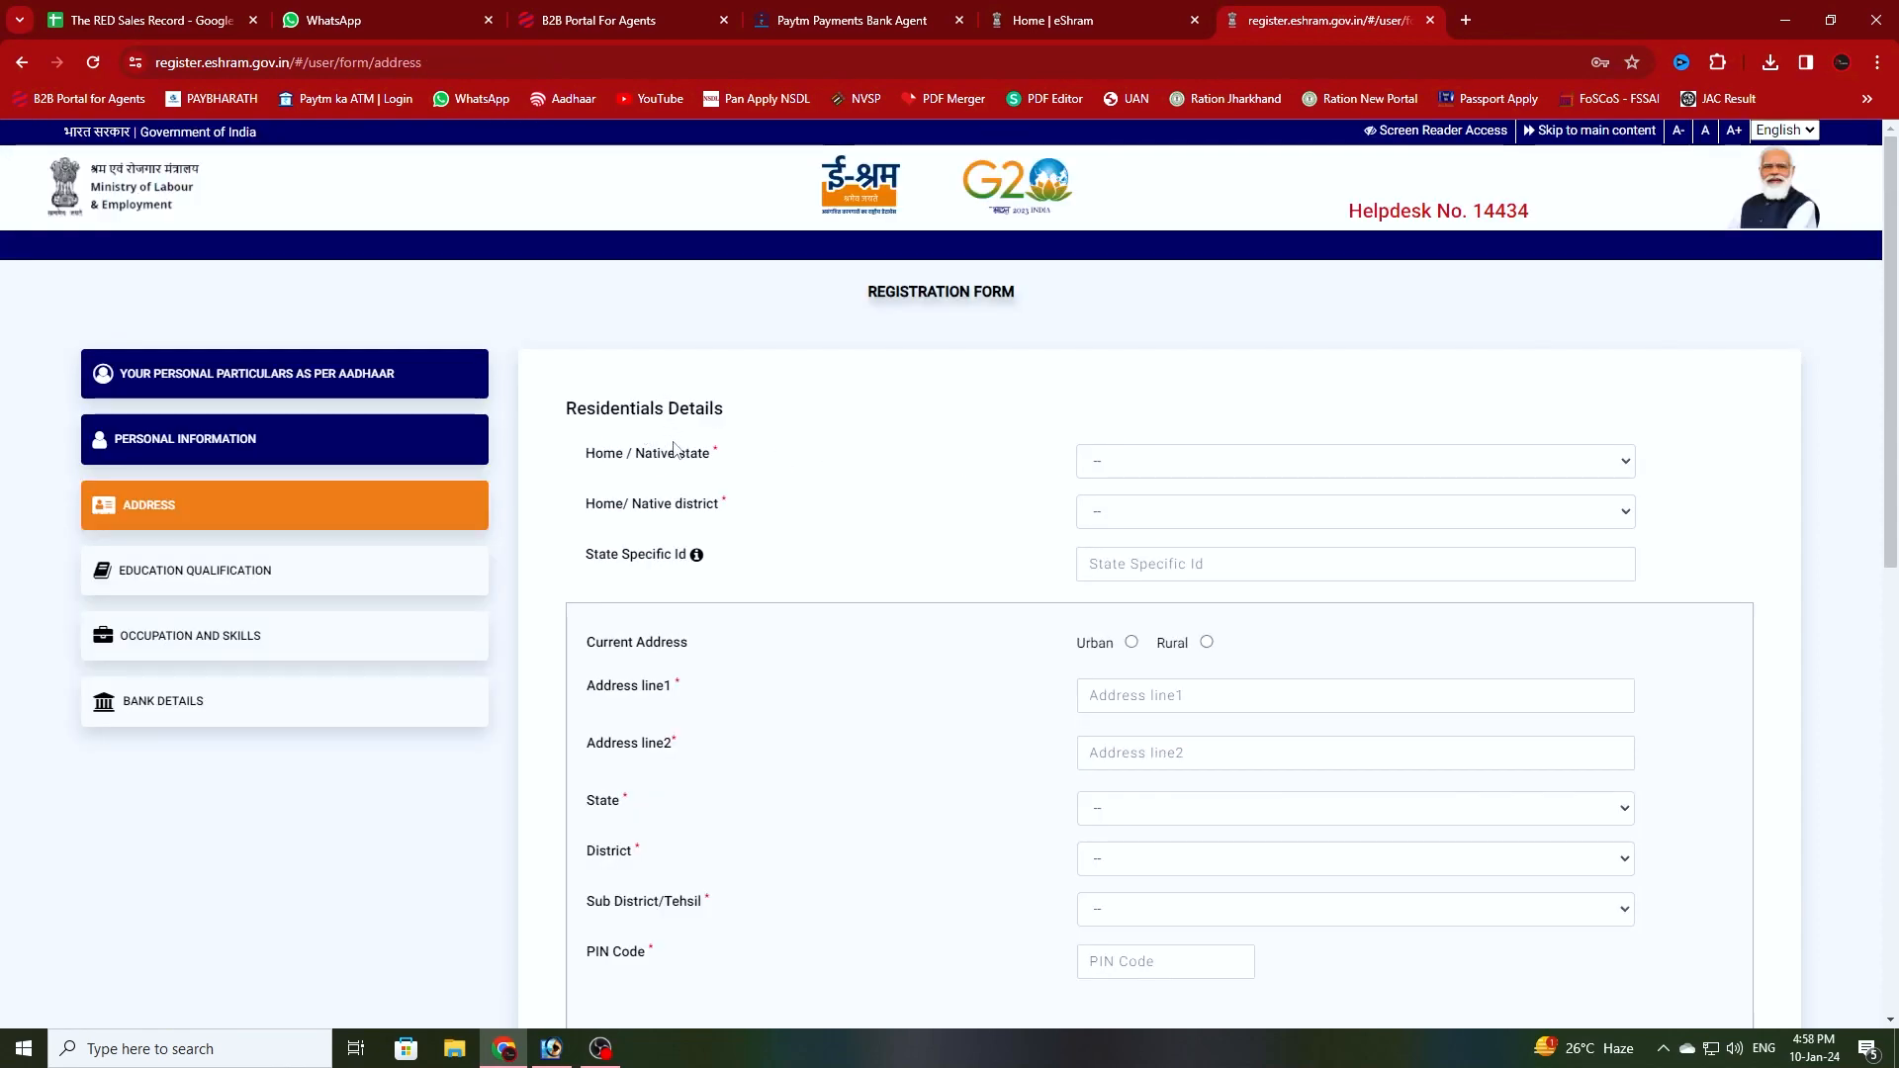
- Set home state JHARKHAND and district BOKARO, and mark the current address as Urban
click(1124, 471)
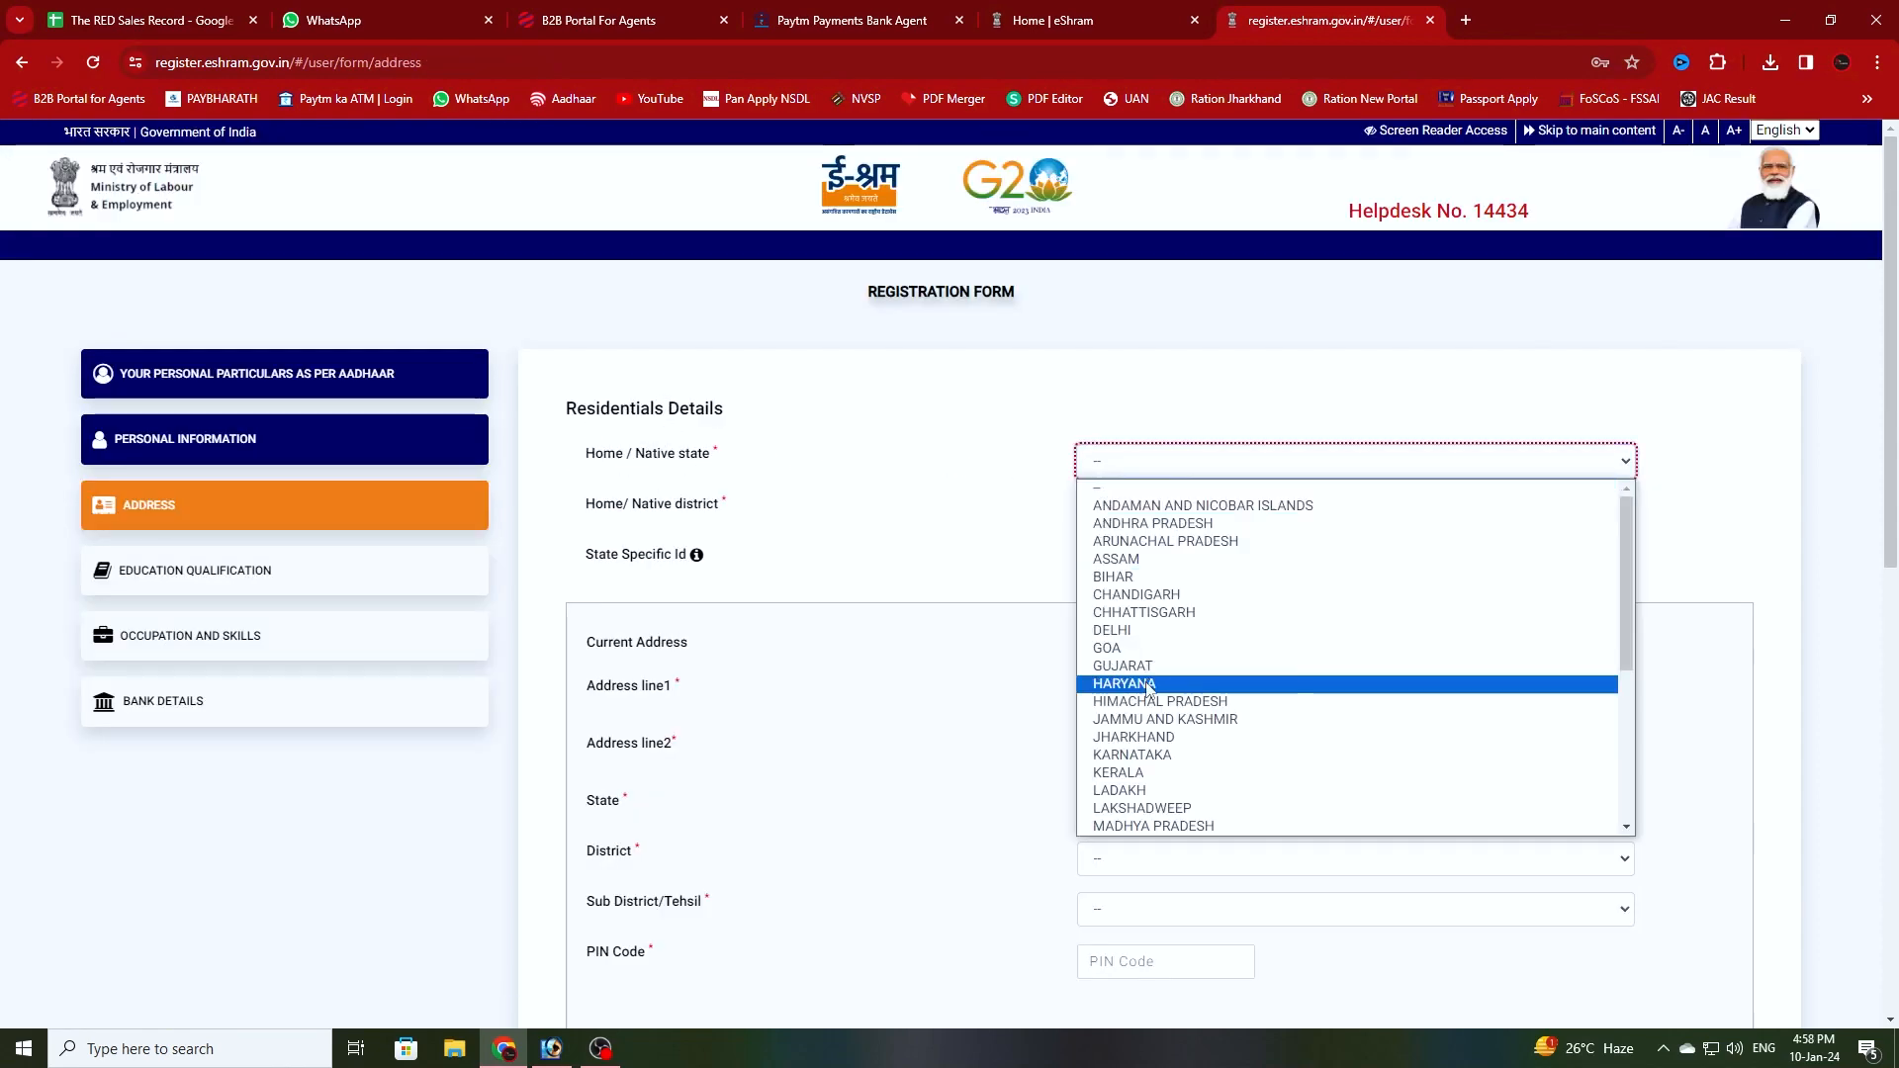
click(1137, 744)
click(1145, 522)
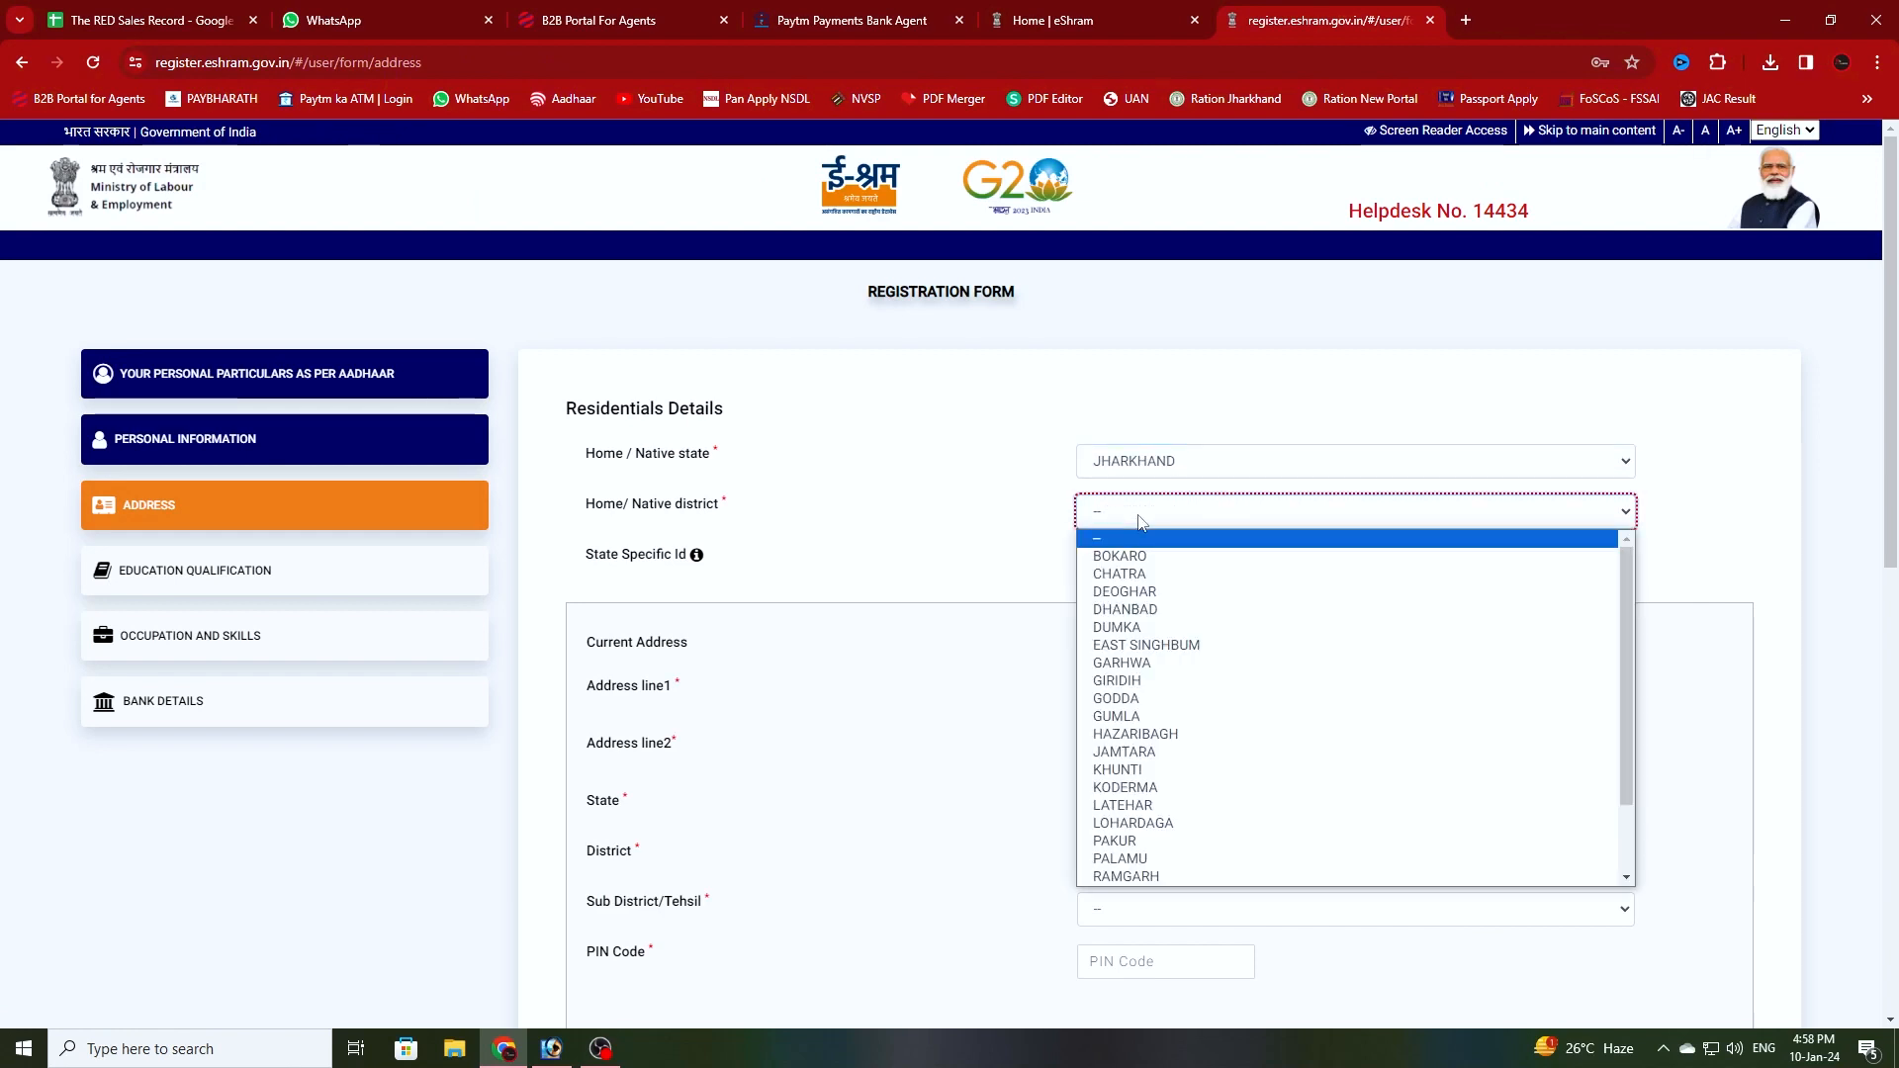
click(1130, 544)
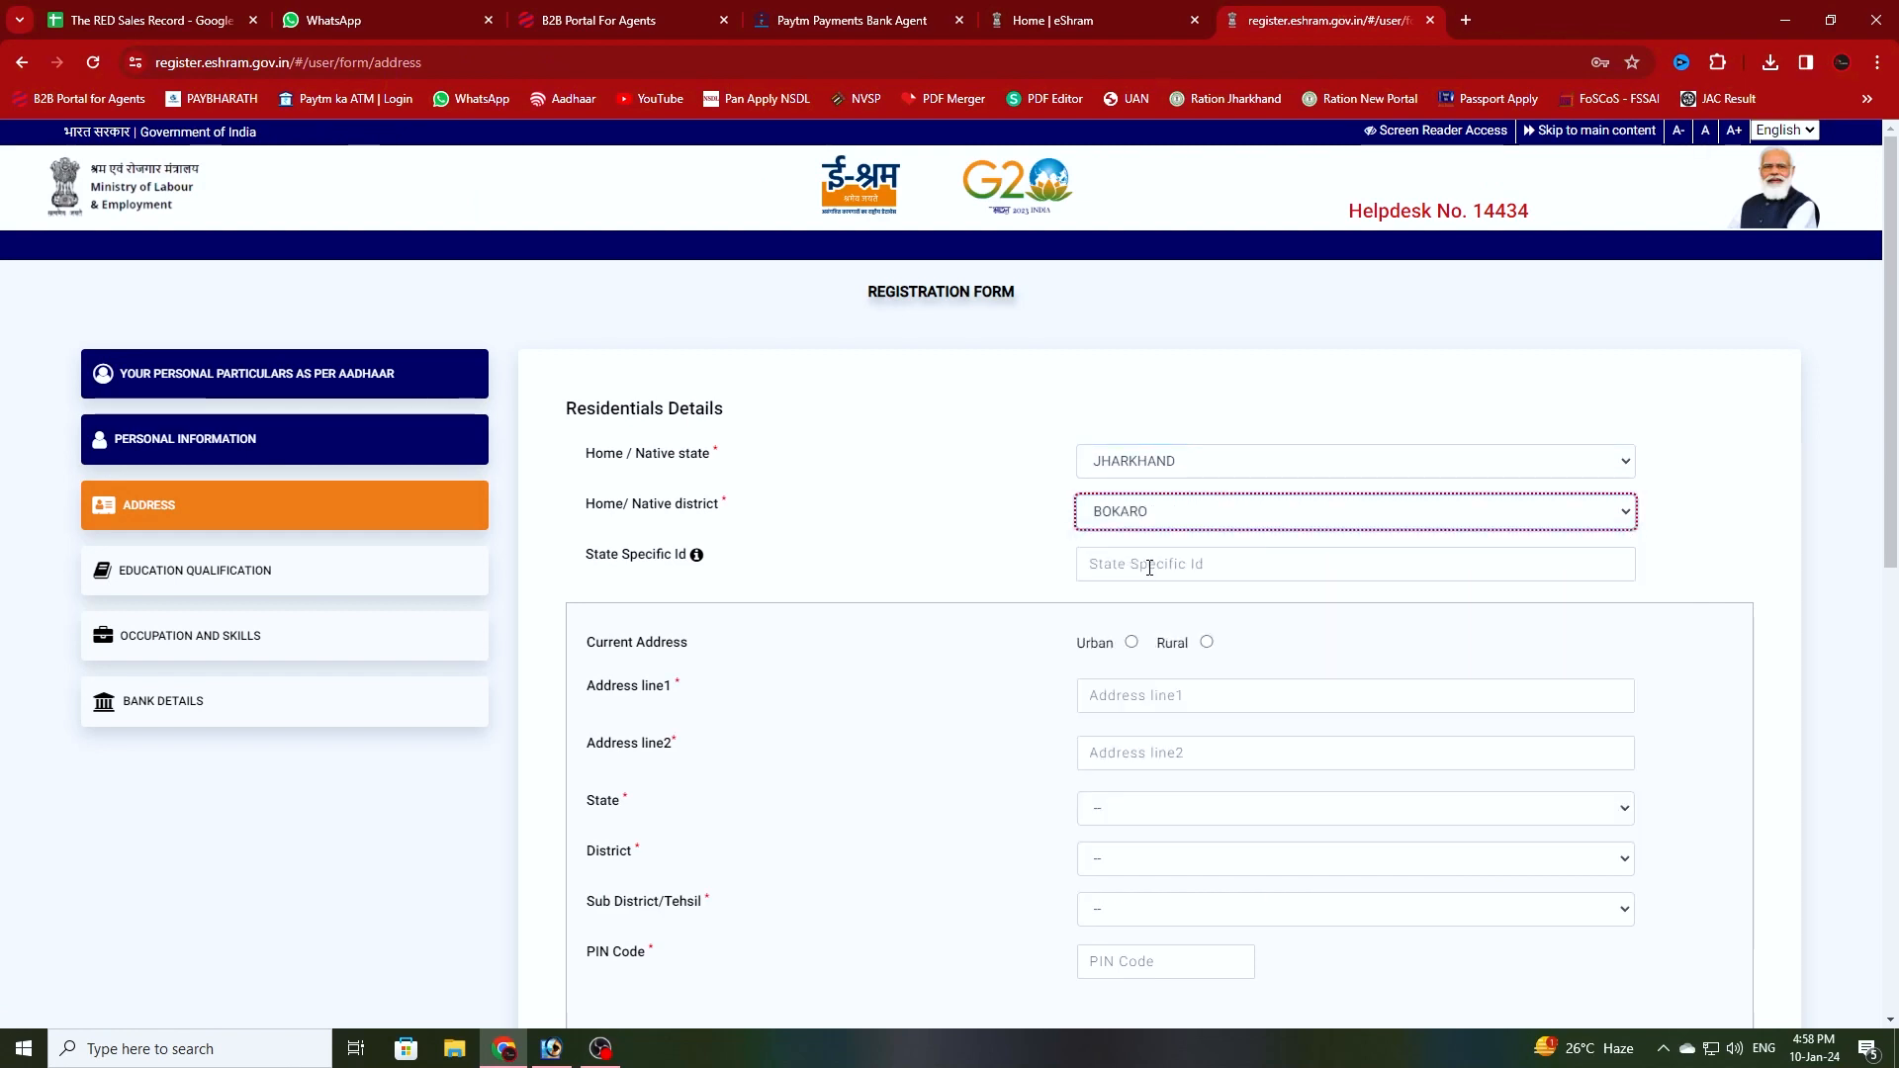
click(1120, 564)
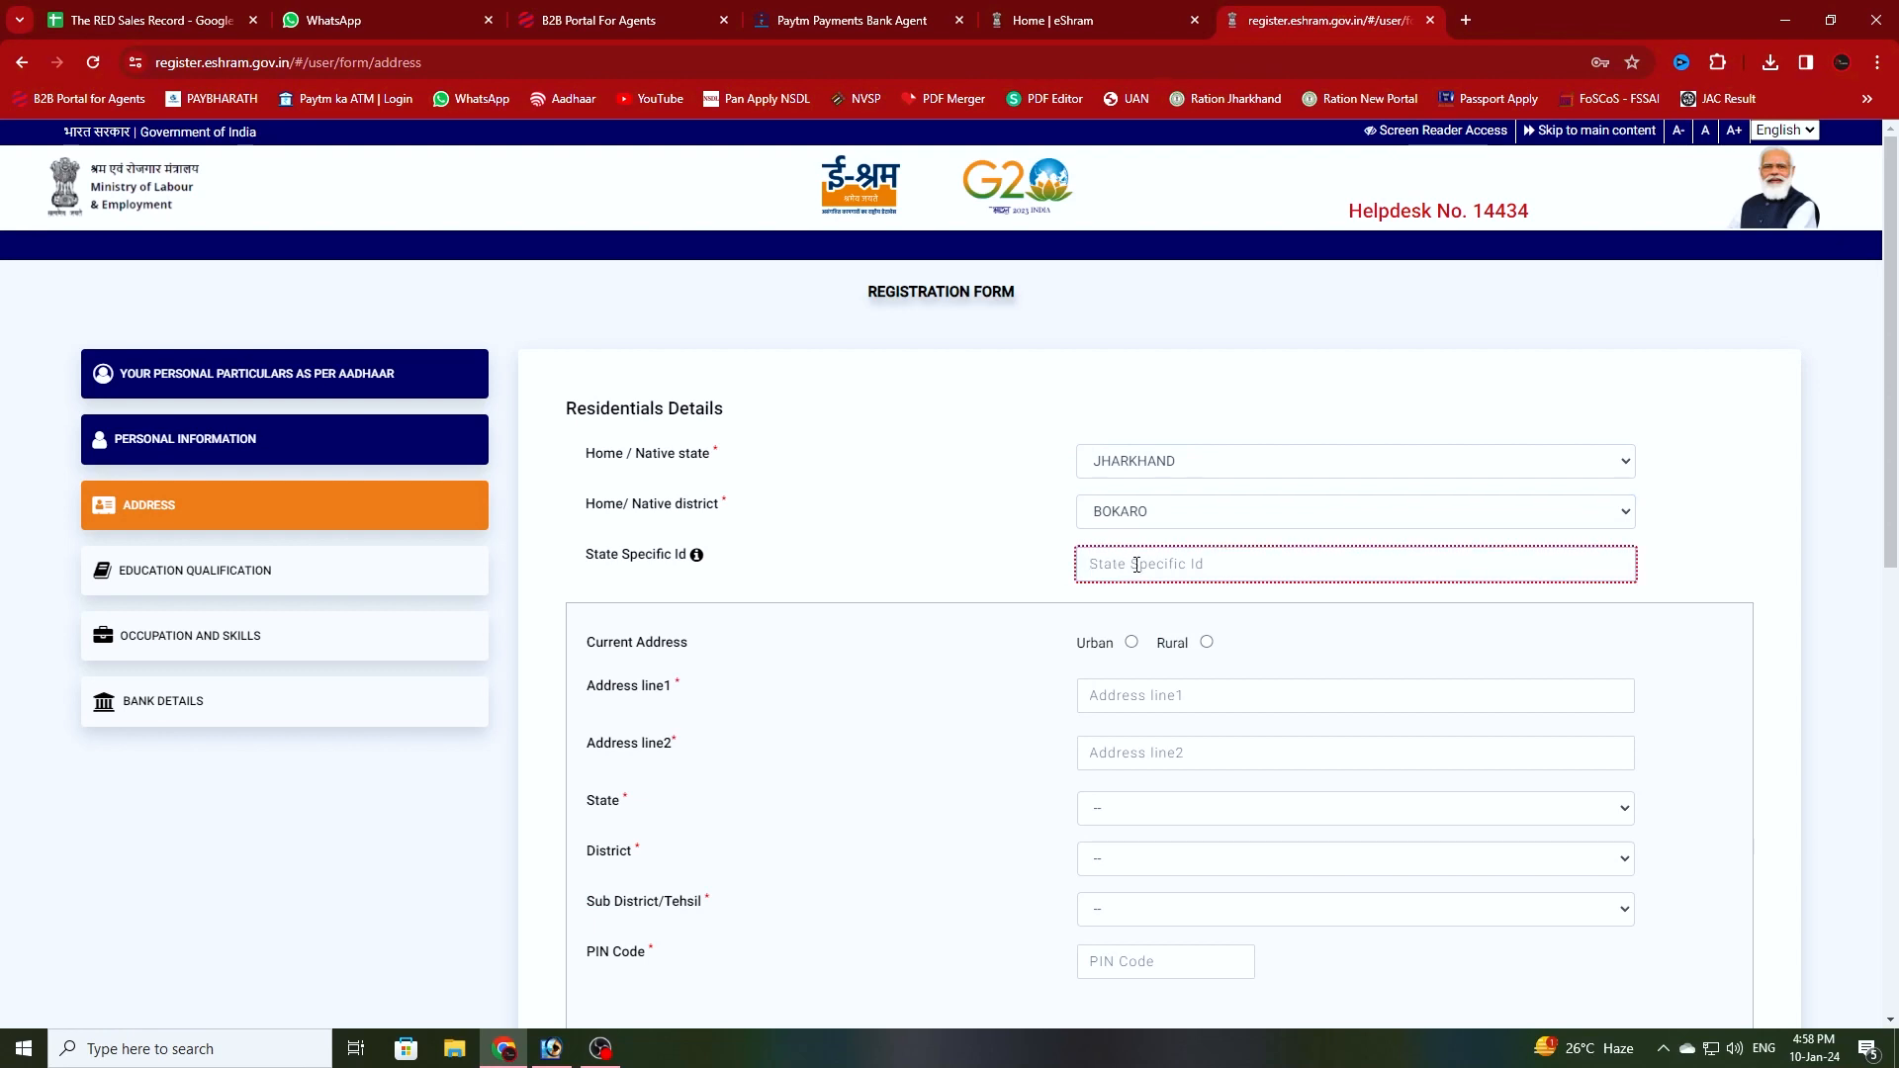
click(1132, 644)
key(Tab)
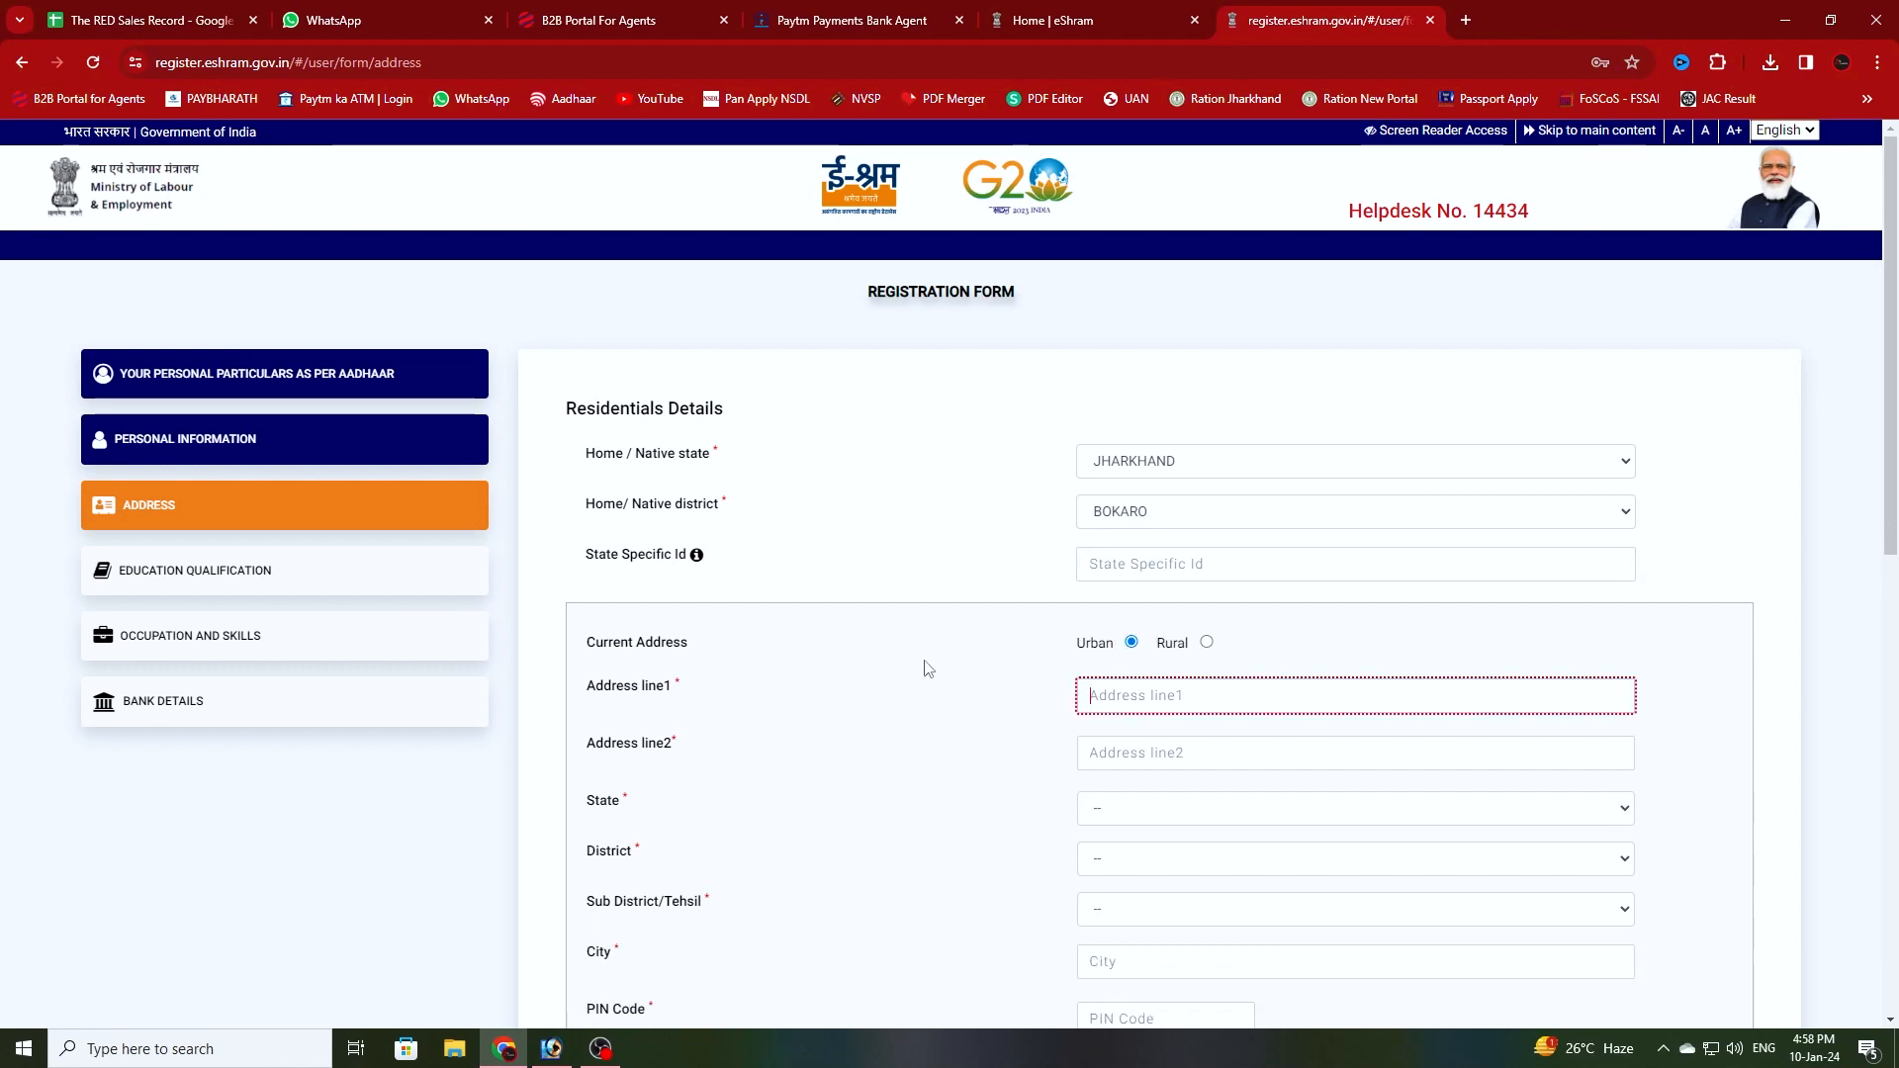
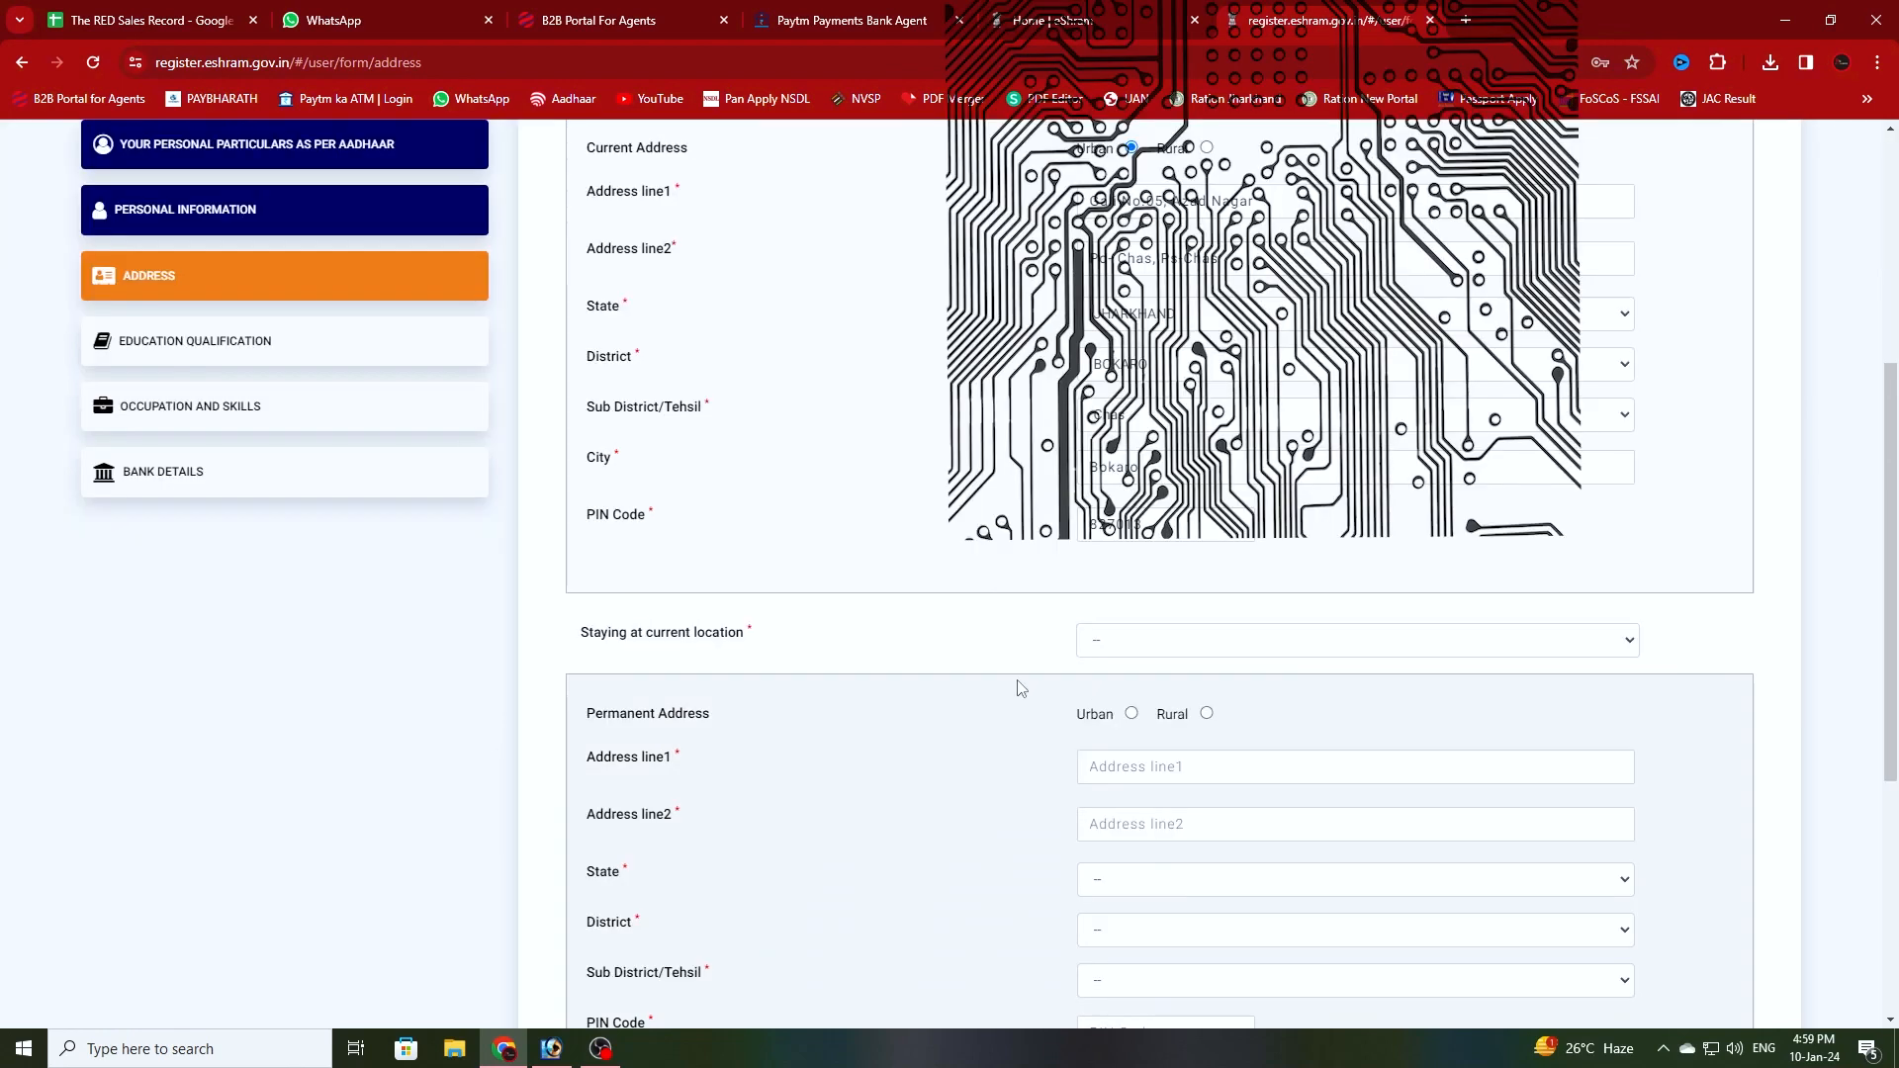
- Enter 'C/o' in the address line, choose More than 25 years there, and make permanent address Urban
click(1121, 648)
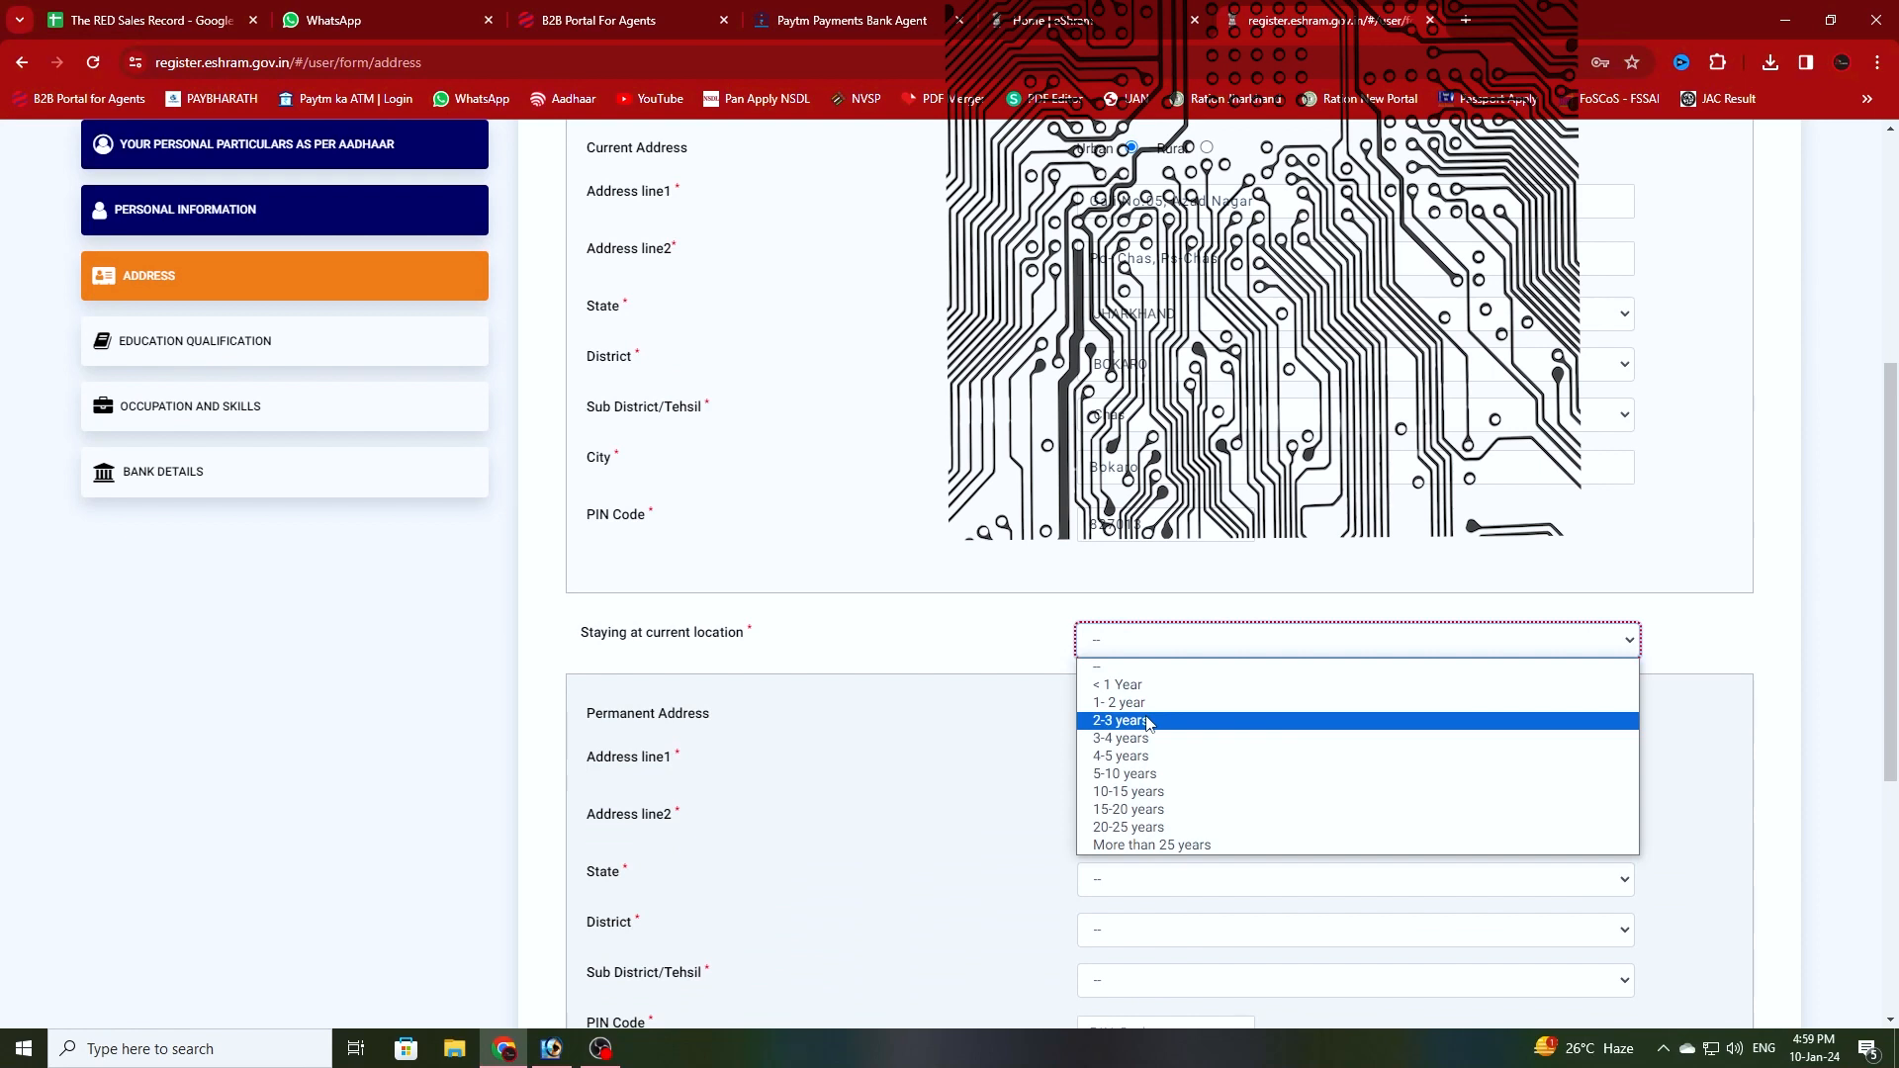
click(1168, 848)
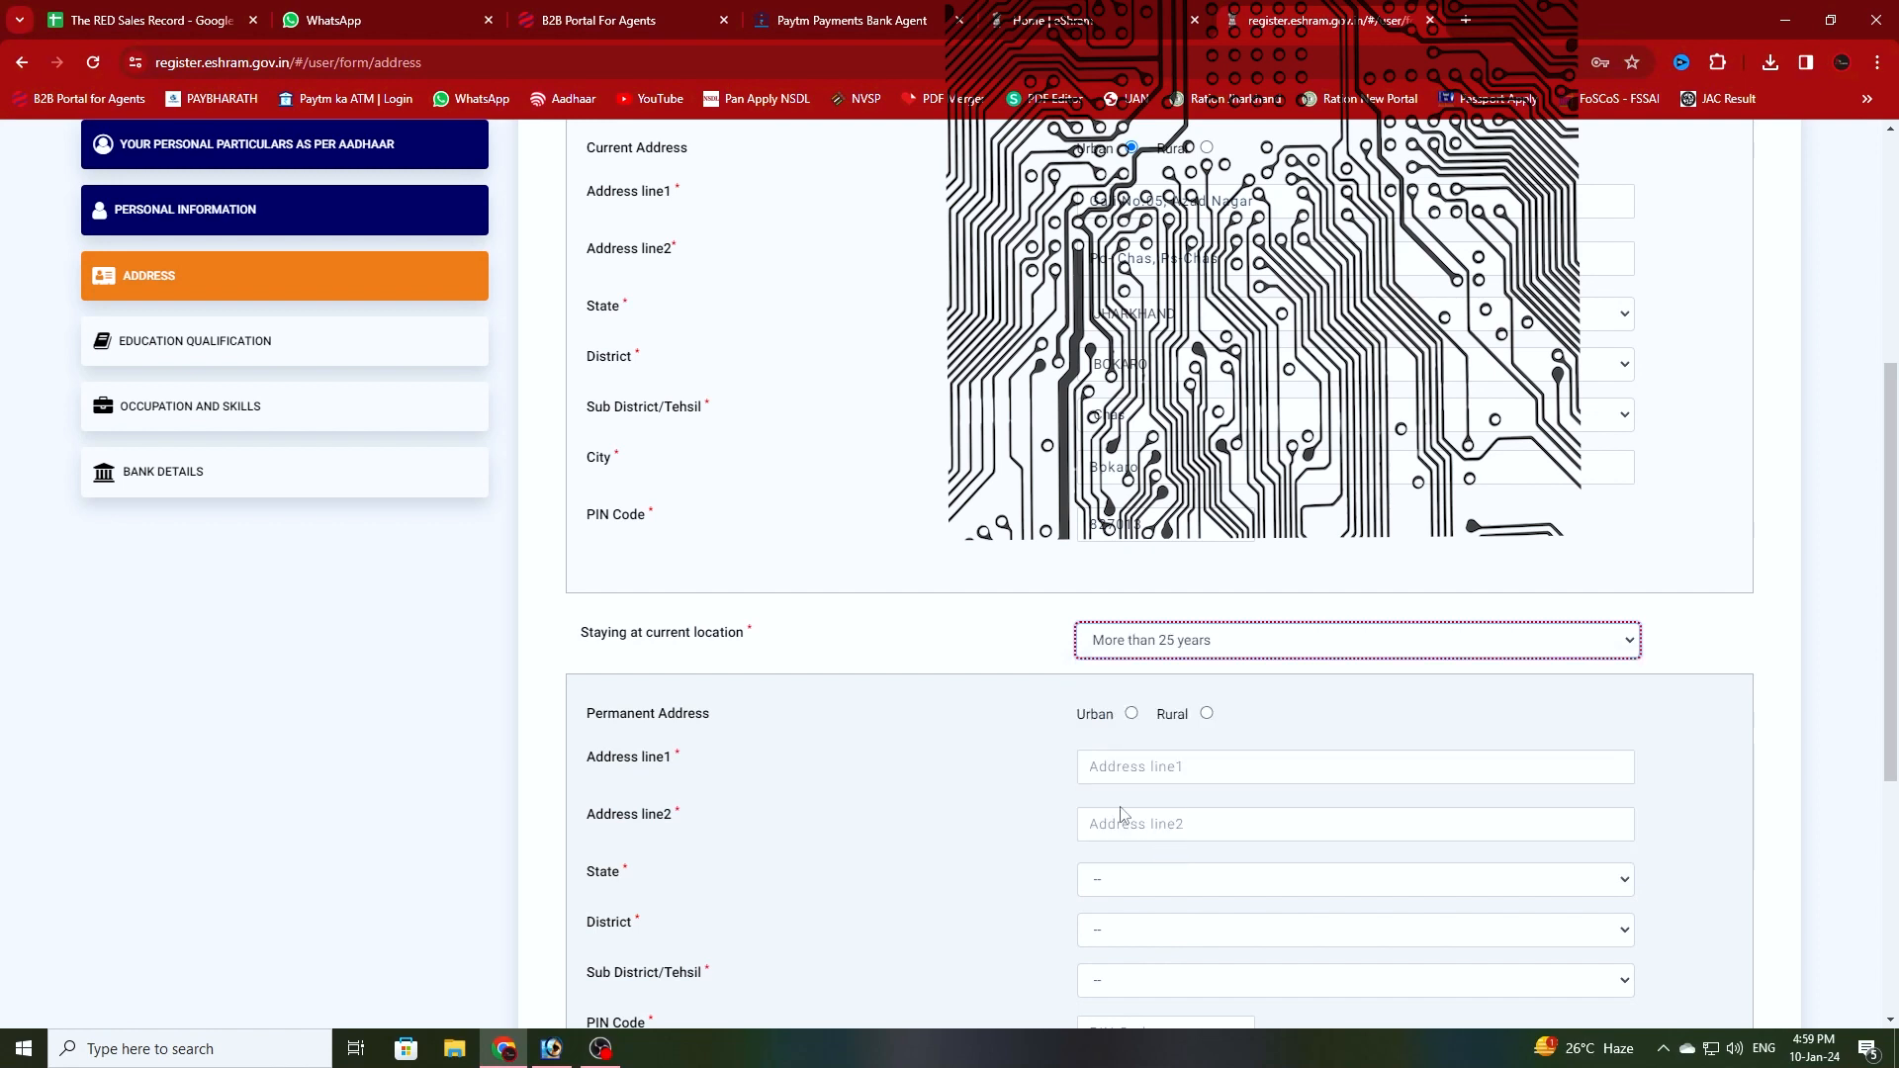
click(1133, 715)
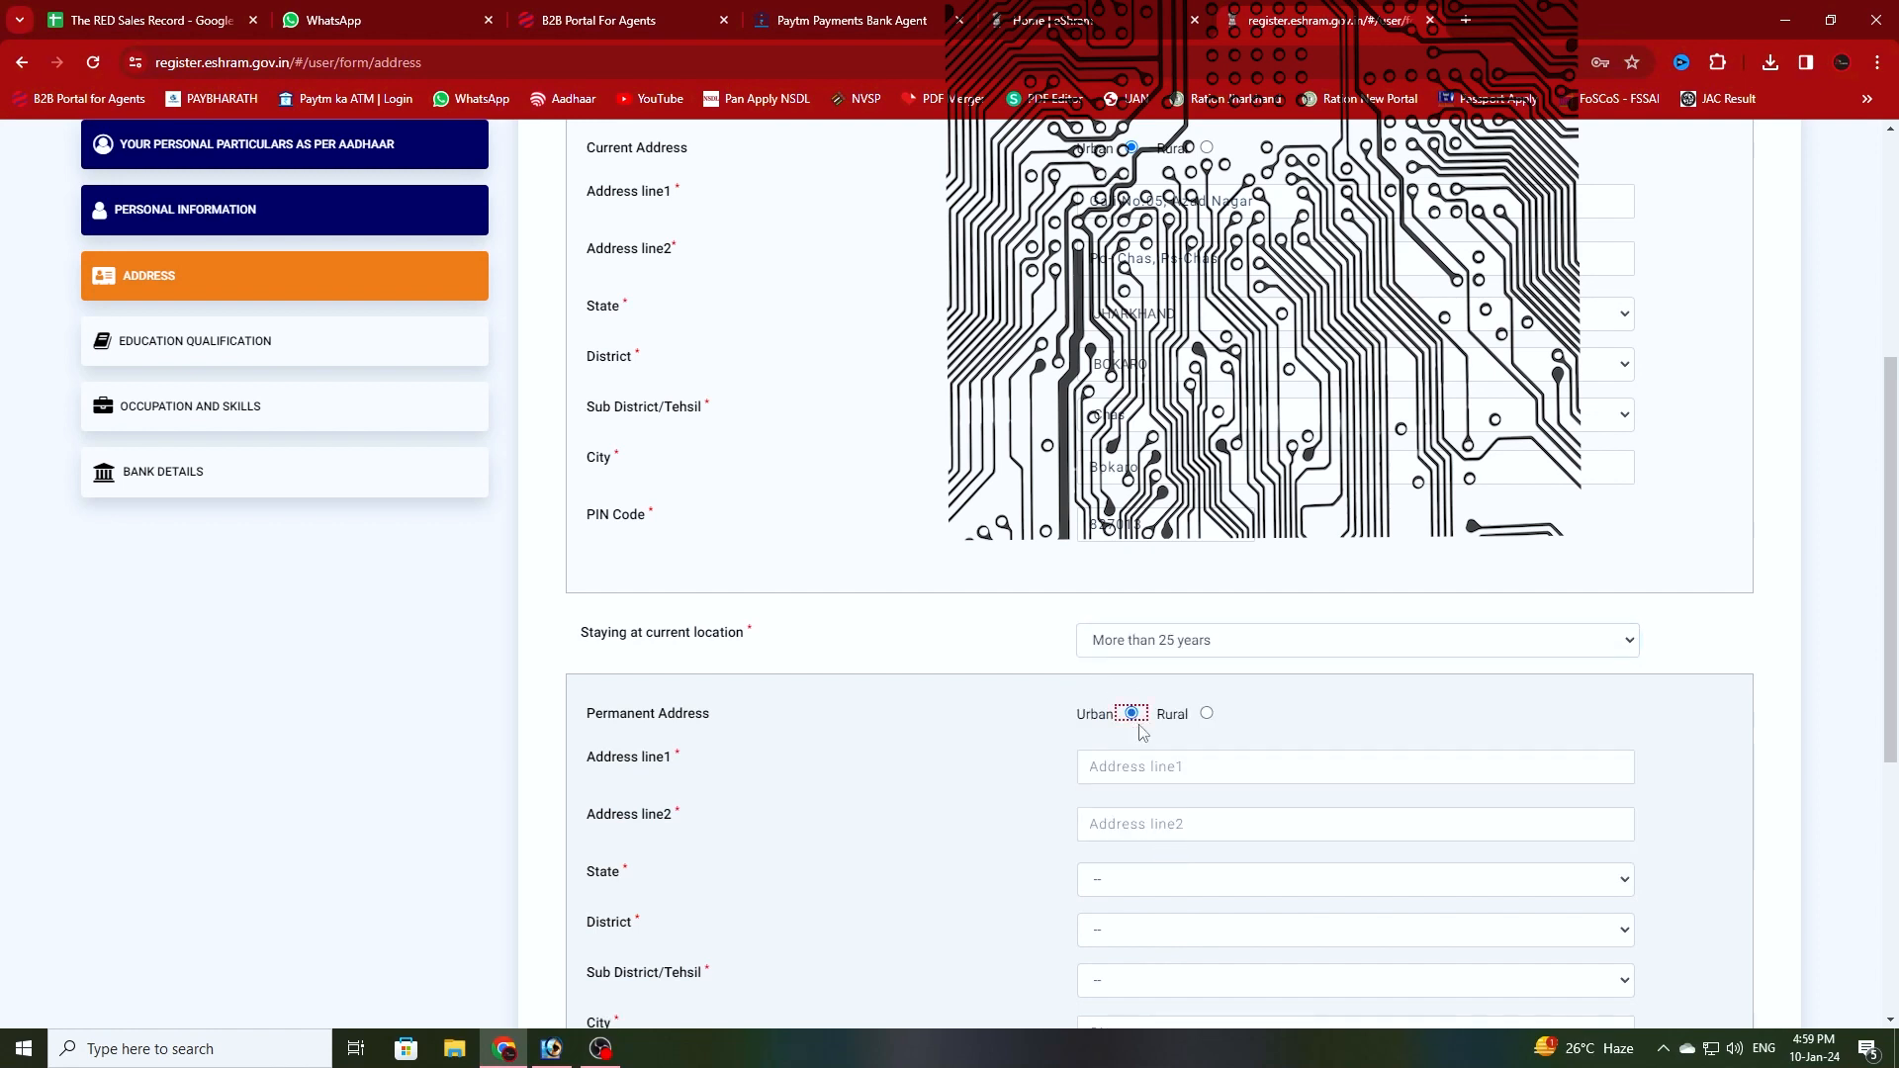
click(1166, 770)
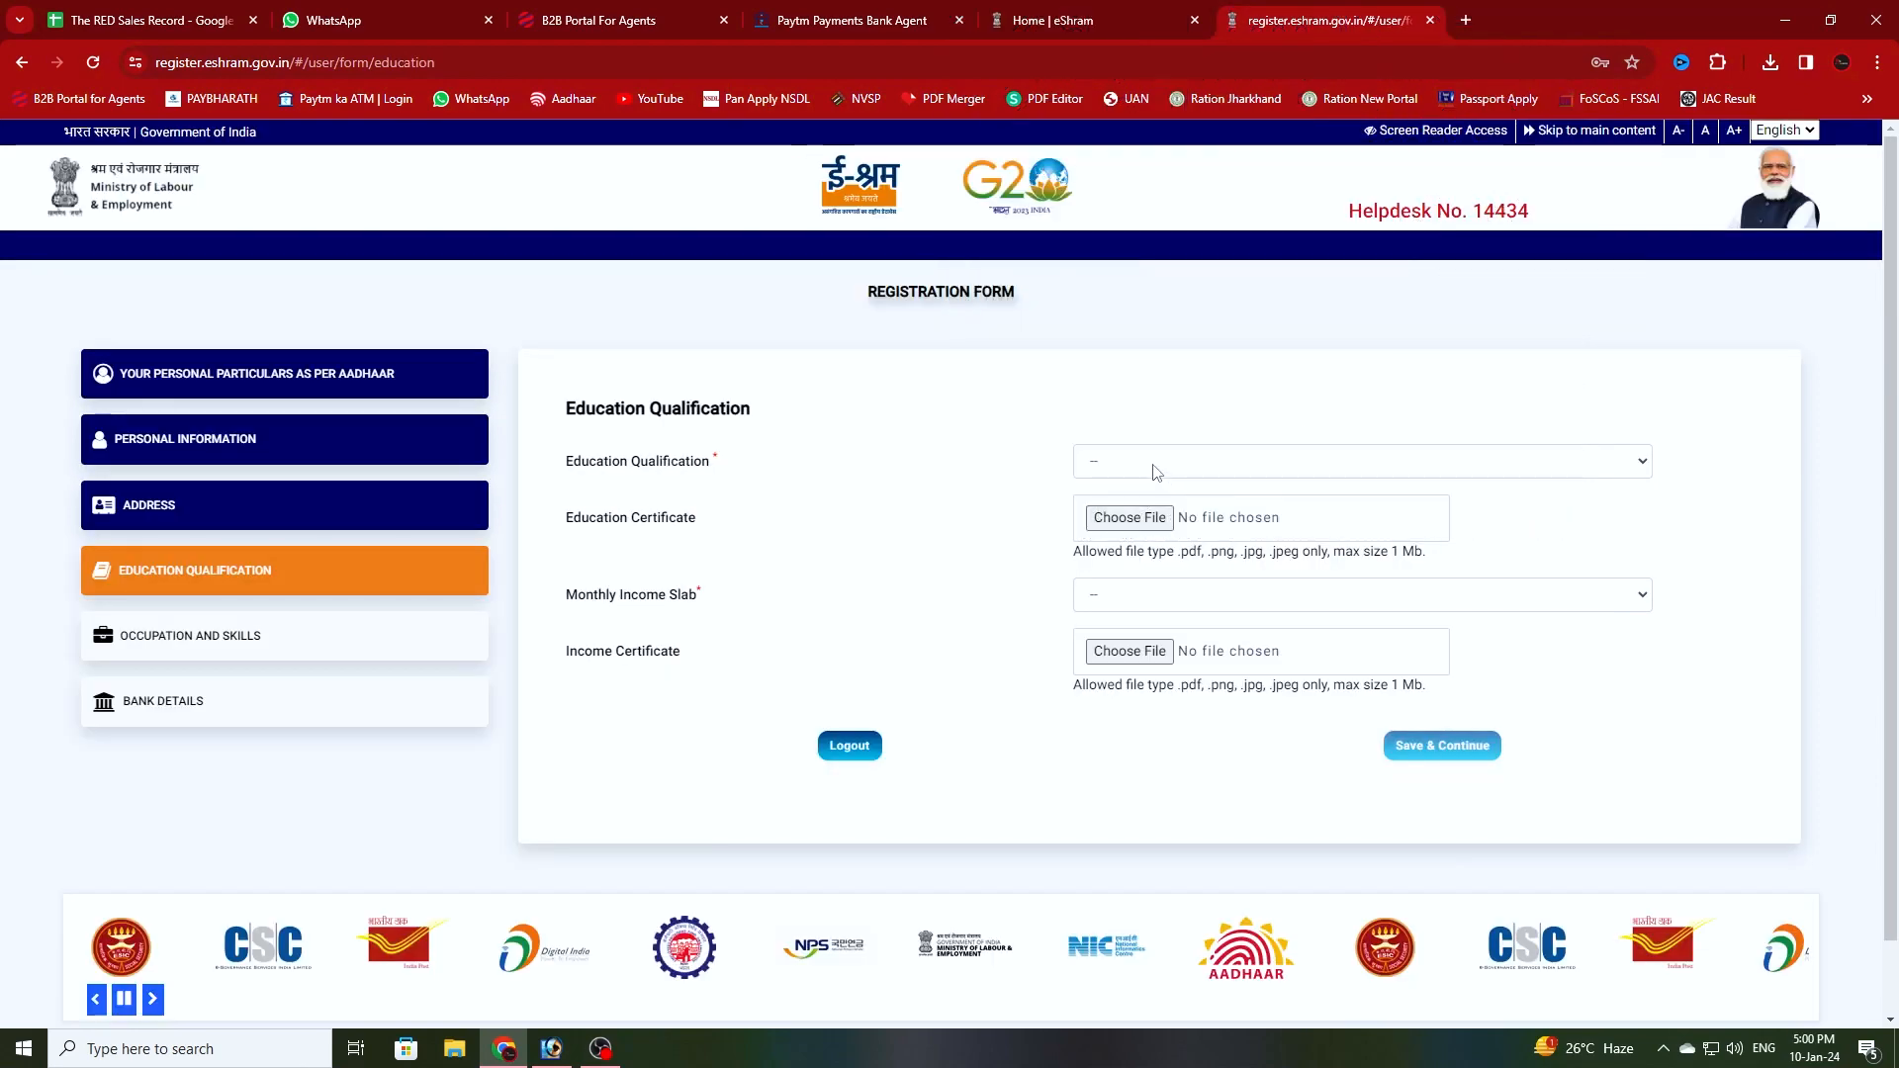
click(1150, 463)
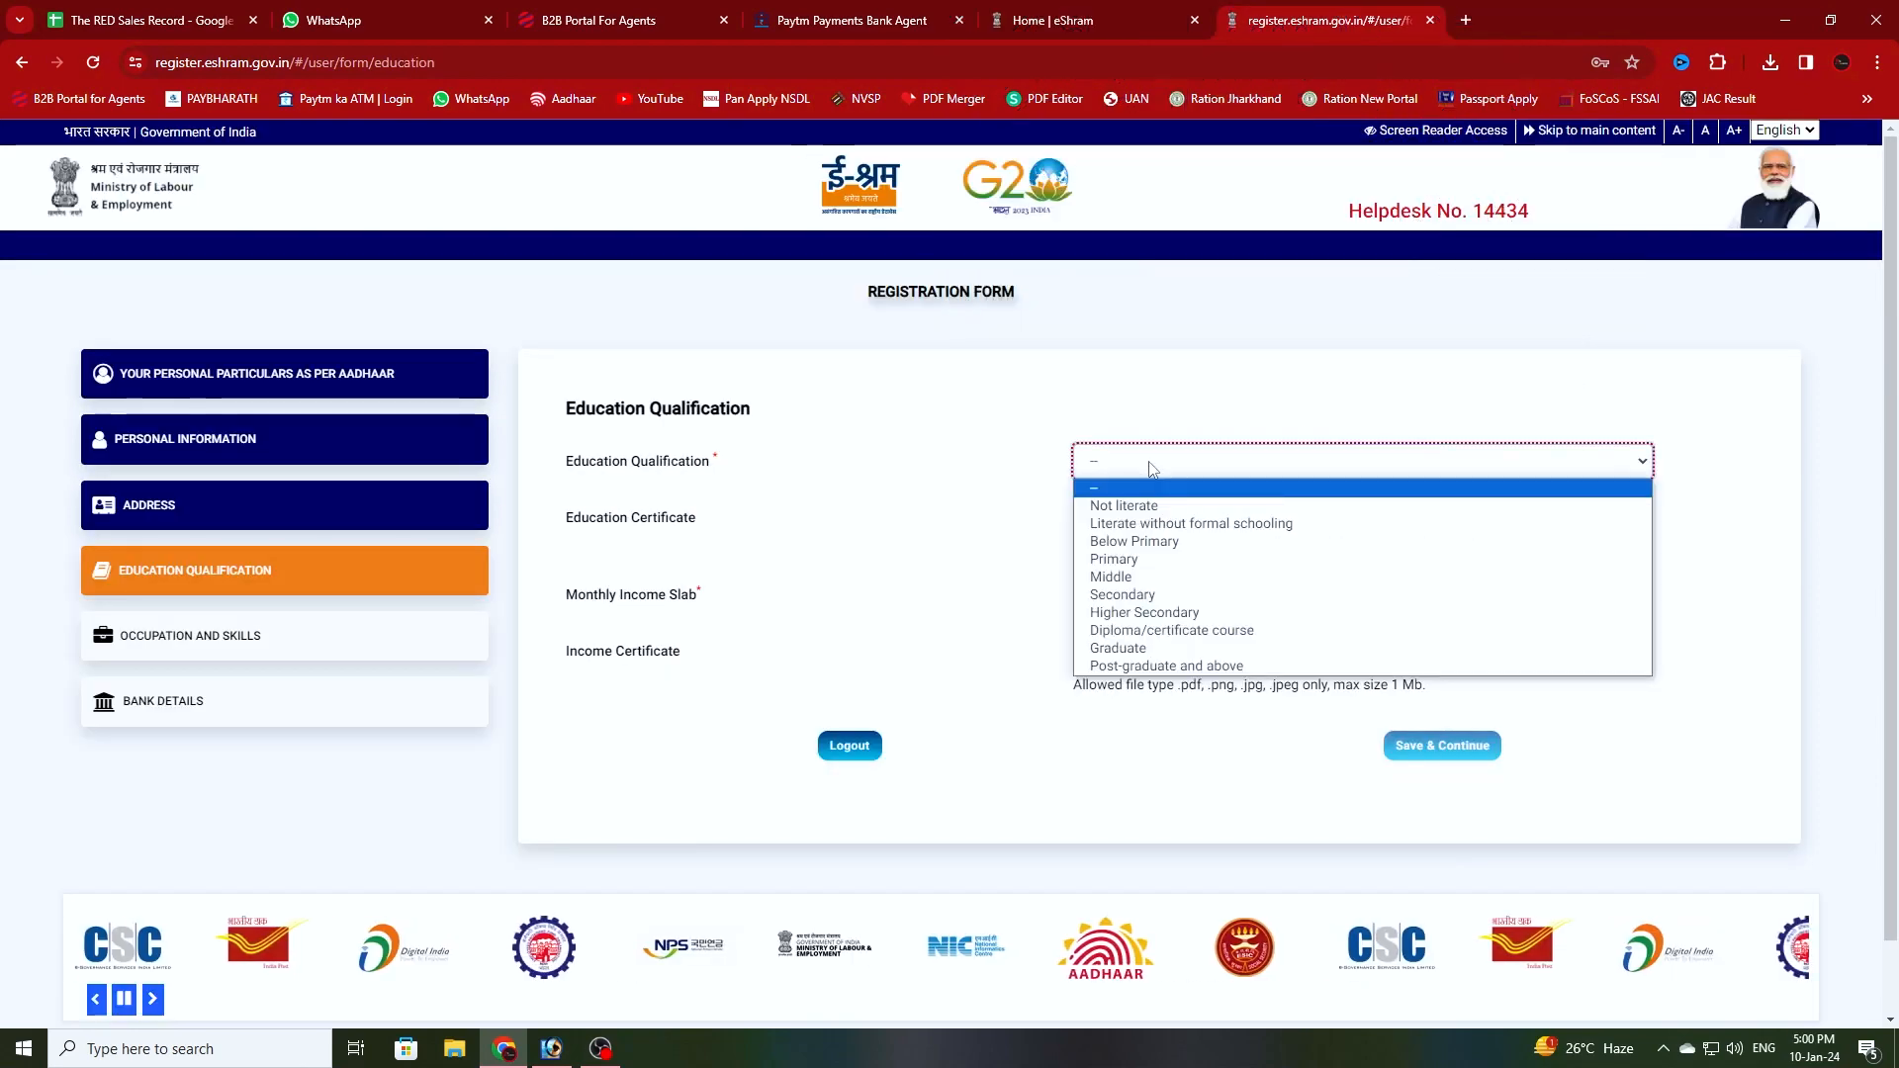
- Set education to Middle and monthly income slab to 10000 & Below, then save and continue
click(1127, 579)
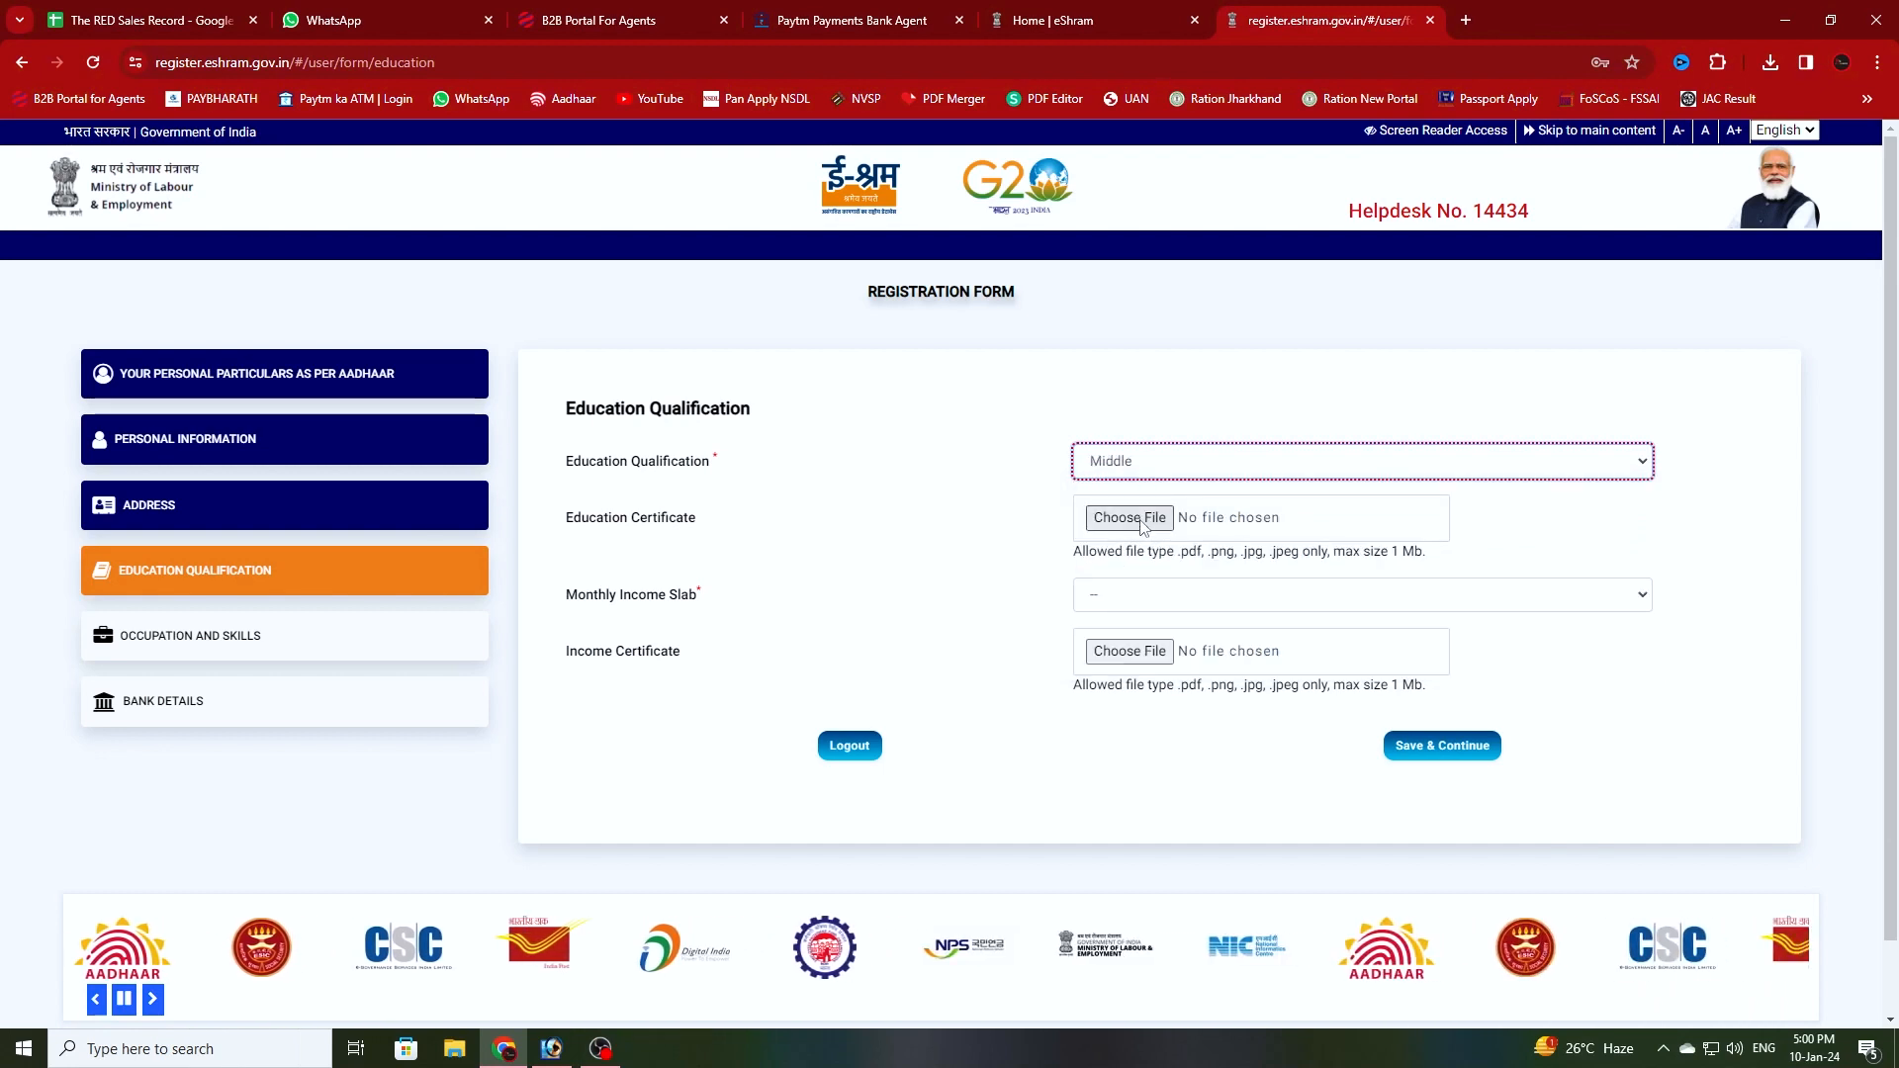
click(1136, 598)
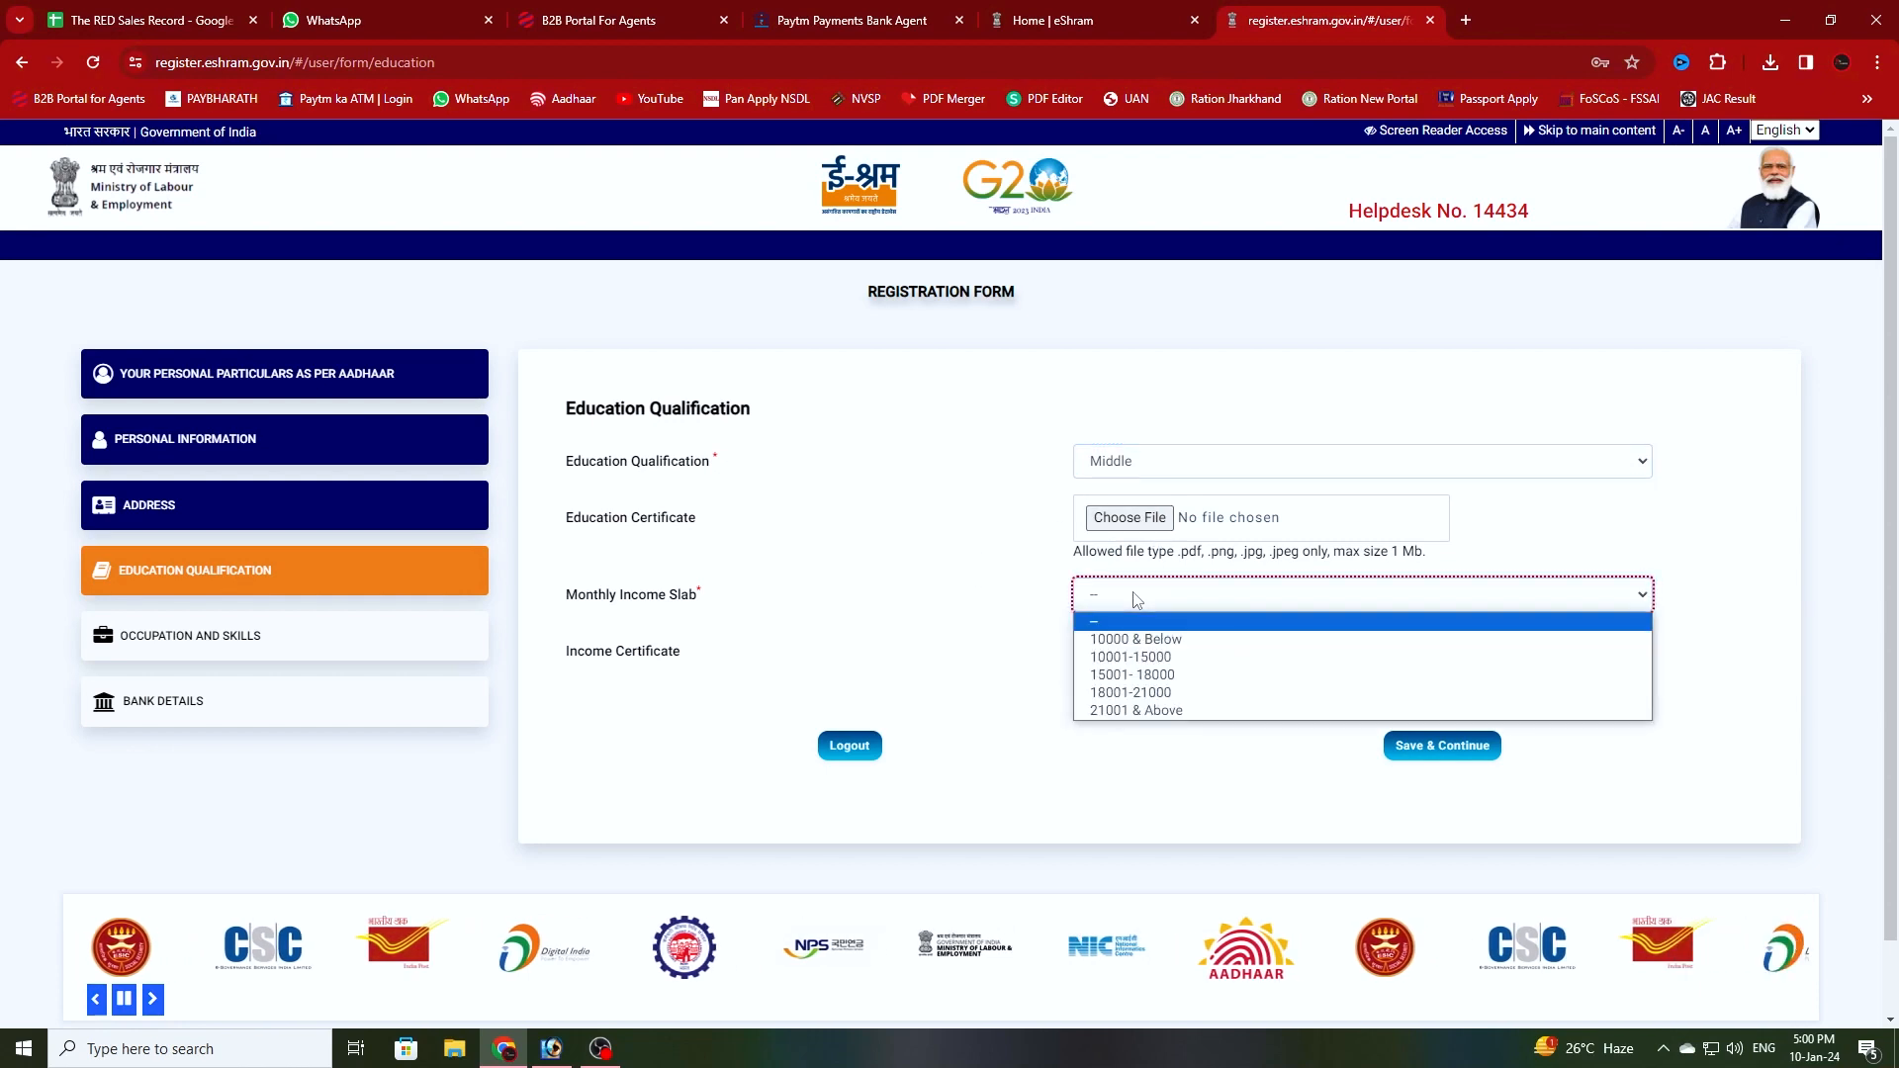
click(1144, 639)
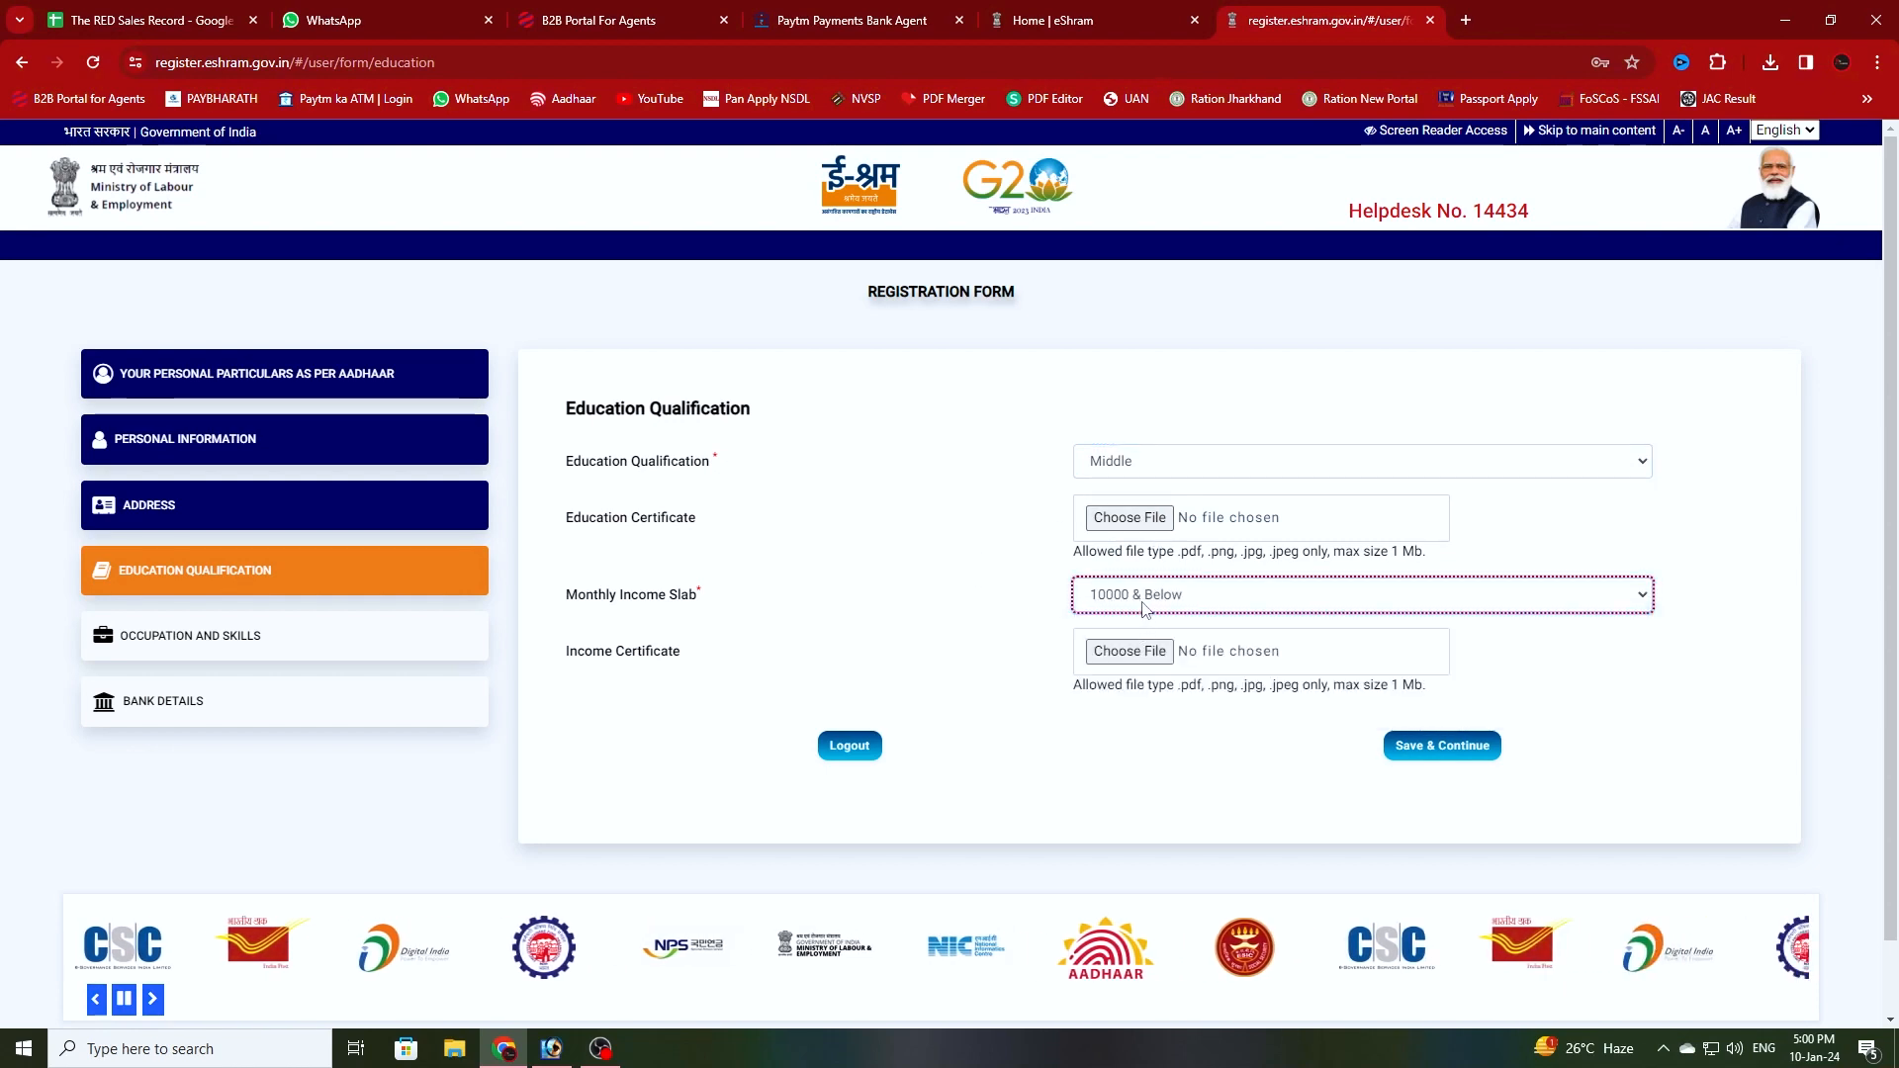
click(1172, 598)
click(1174, 599)
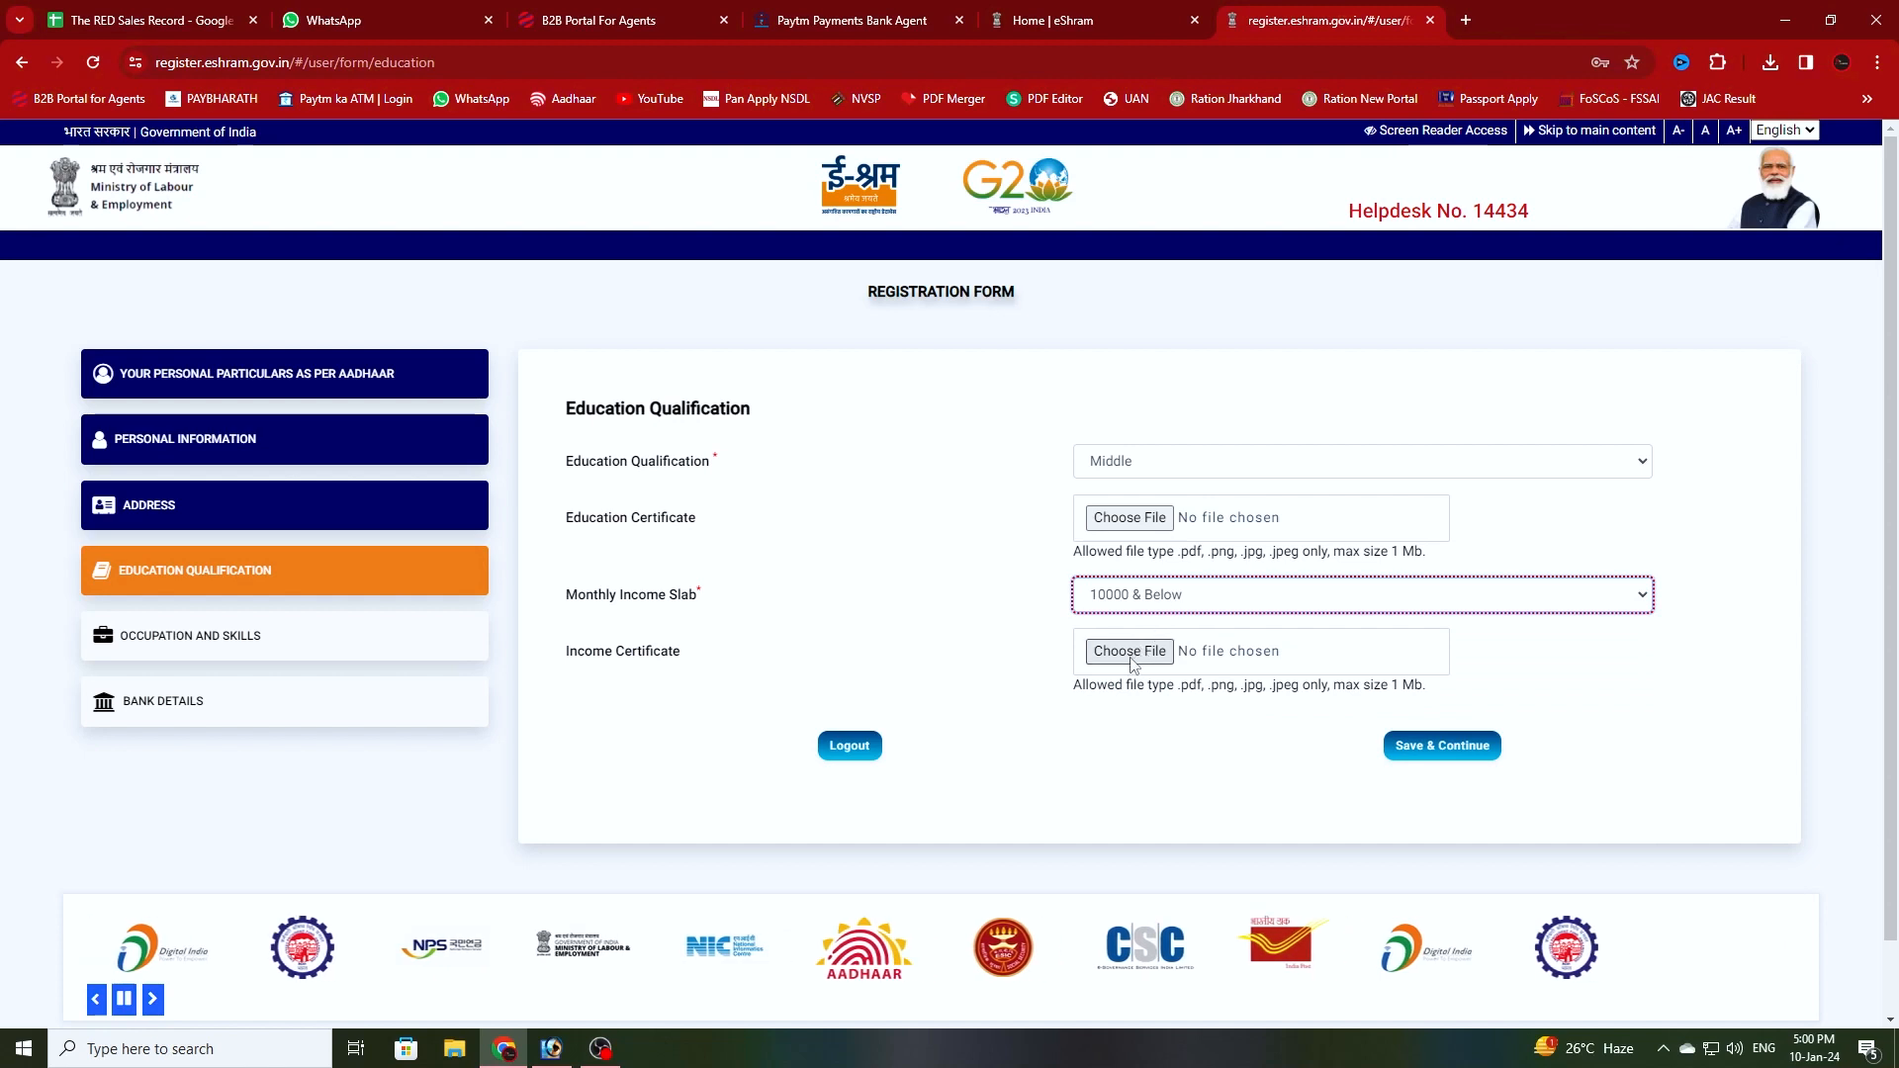
click(1451, 751)
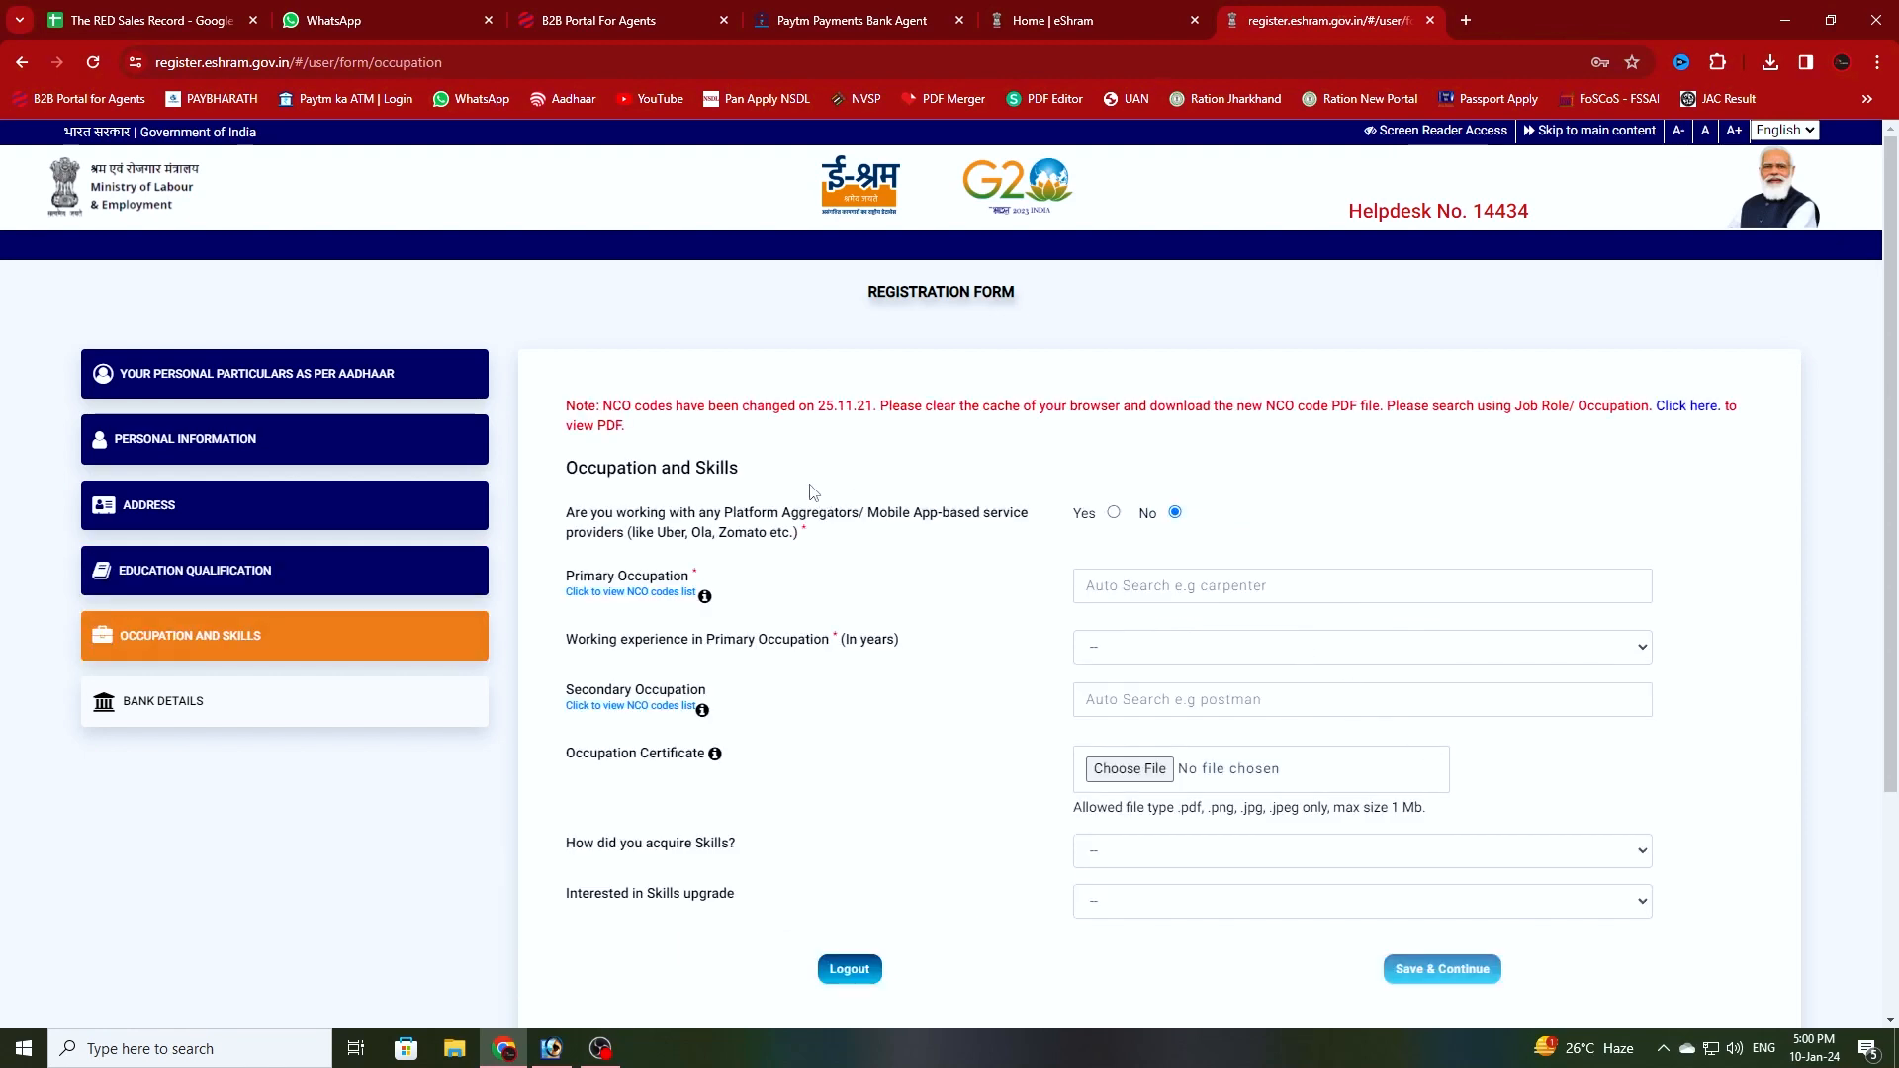
- Search 'Tailo' in Primary Occupation and select Tailor - General, replacing the earlier 'Stitc' attempt
scroll(719, 545, down, 1)
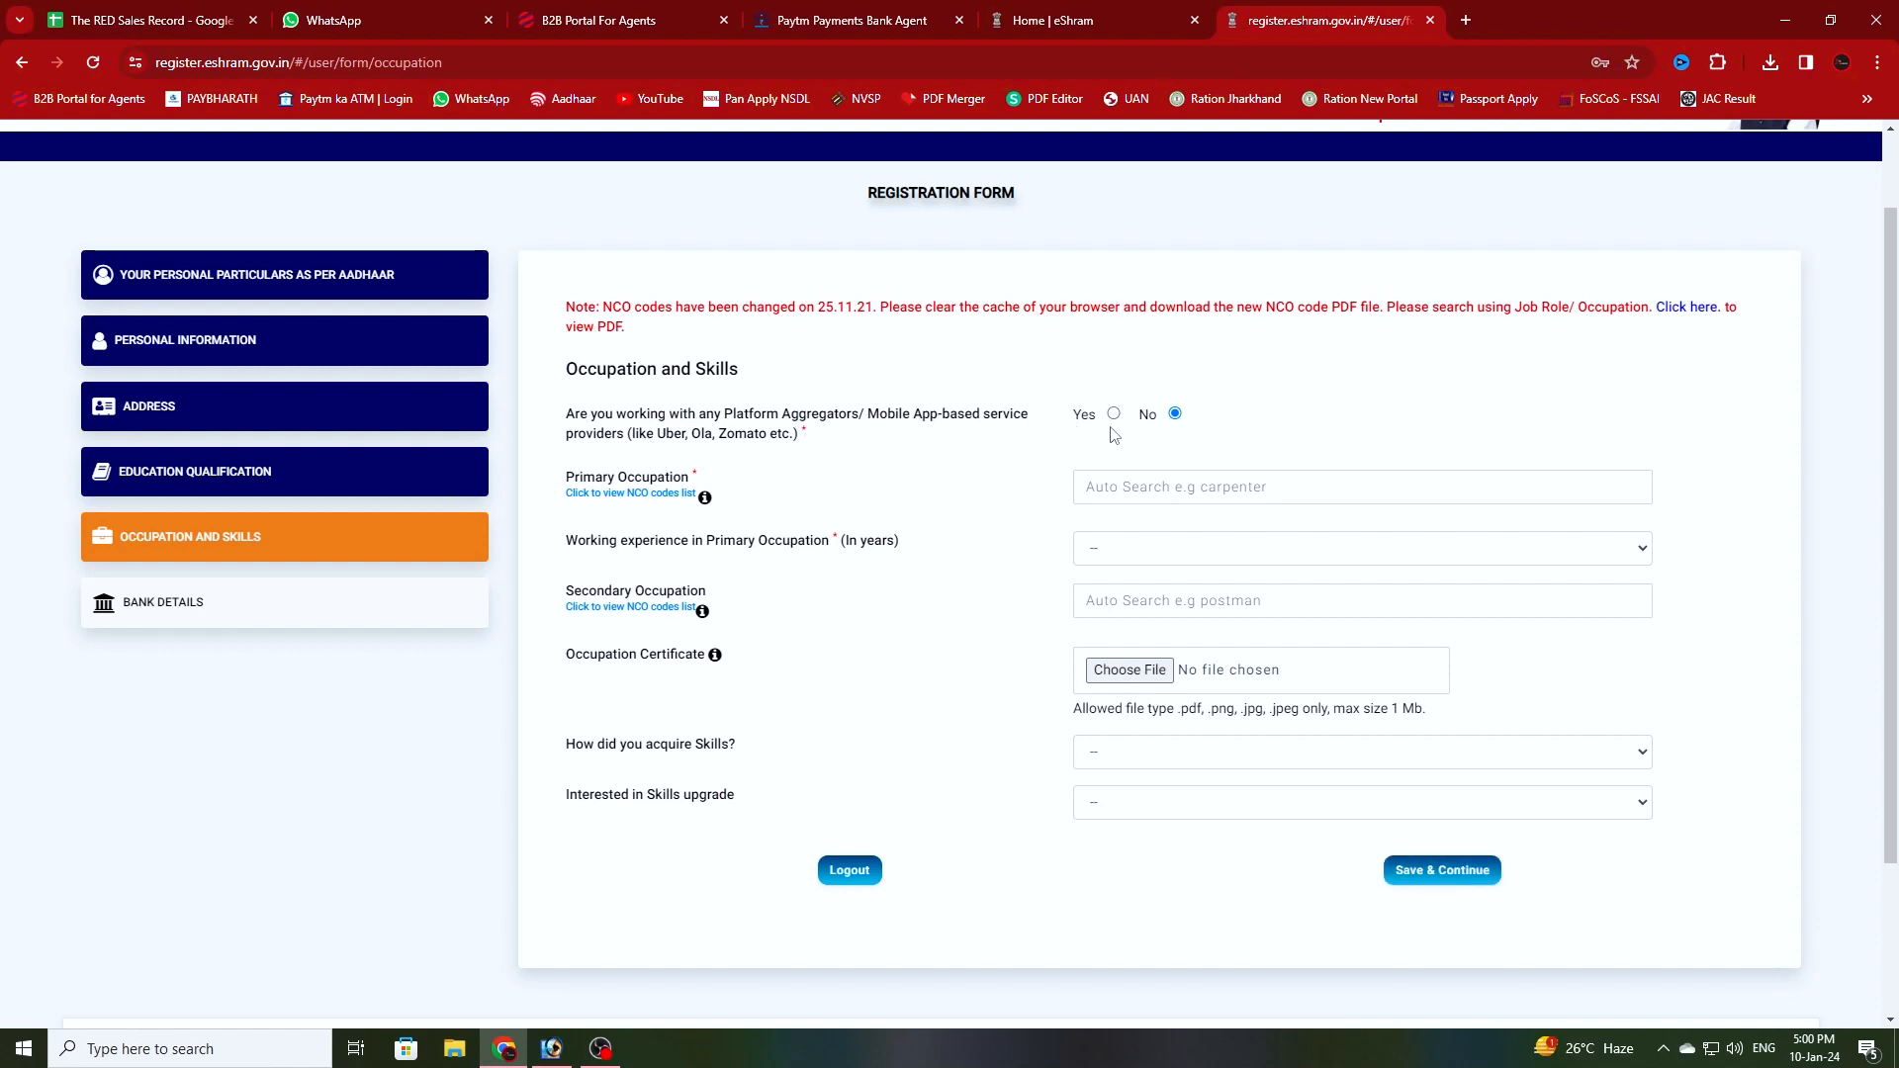
click(1167, 488)
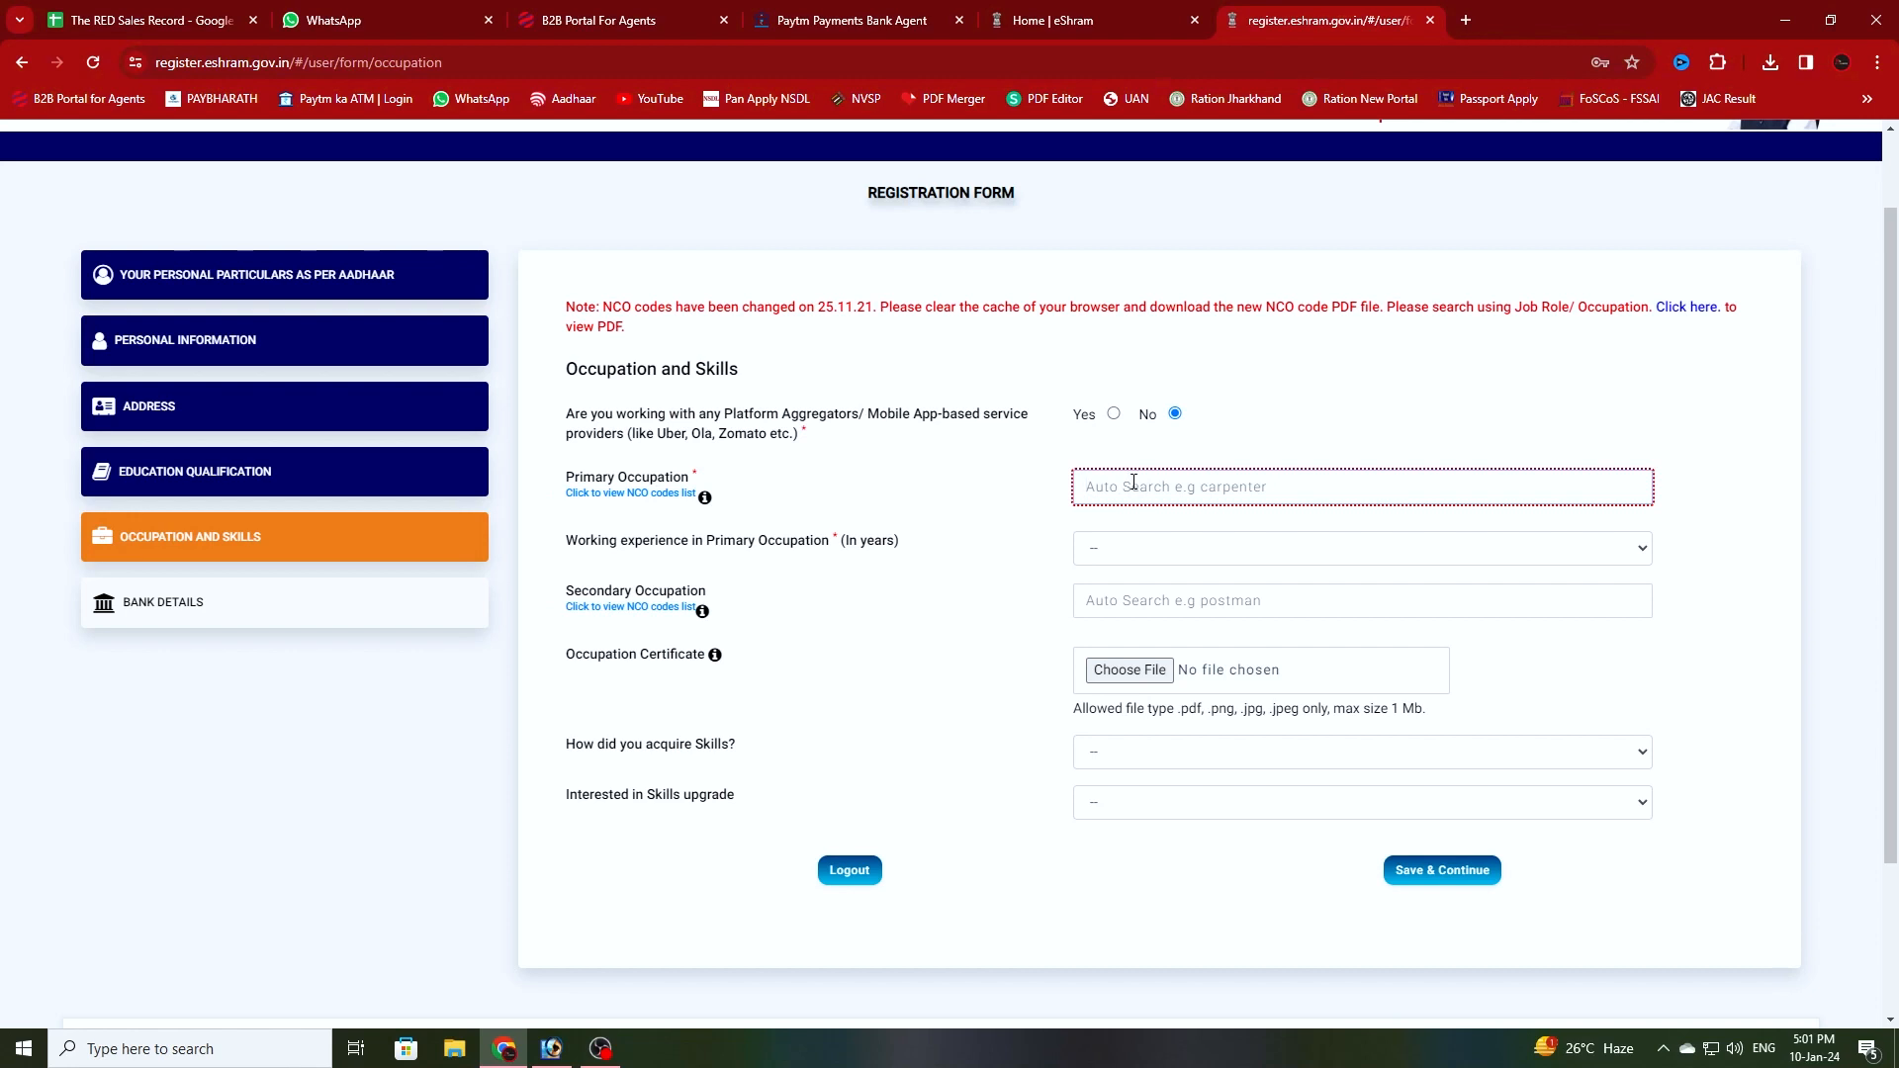
text(Stitc)
key(BackSpace)
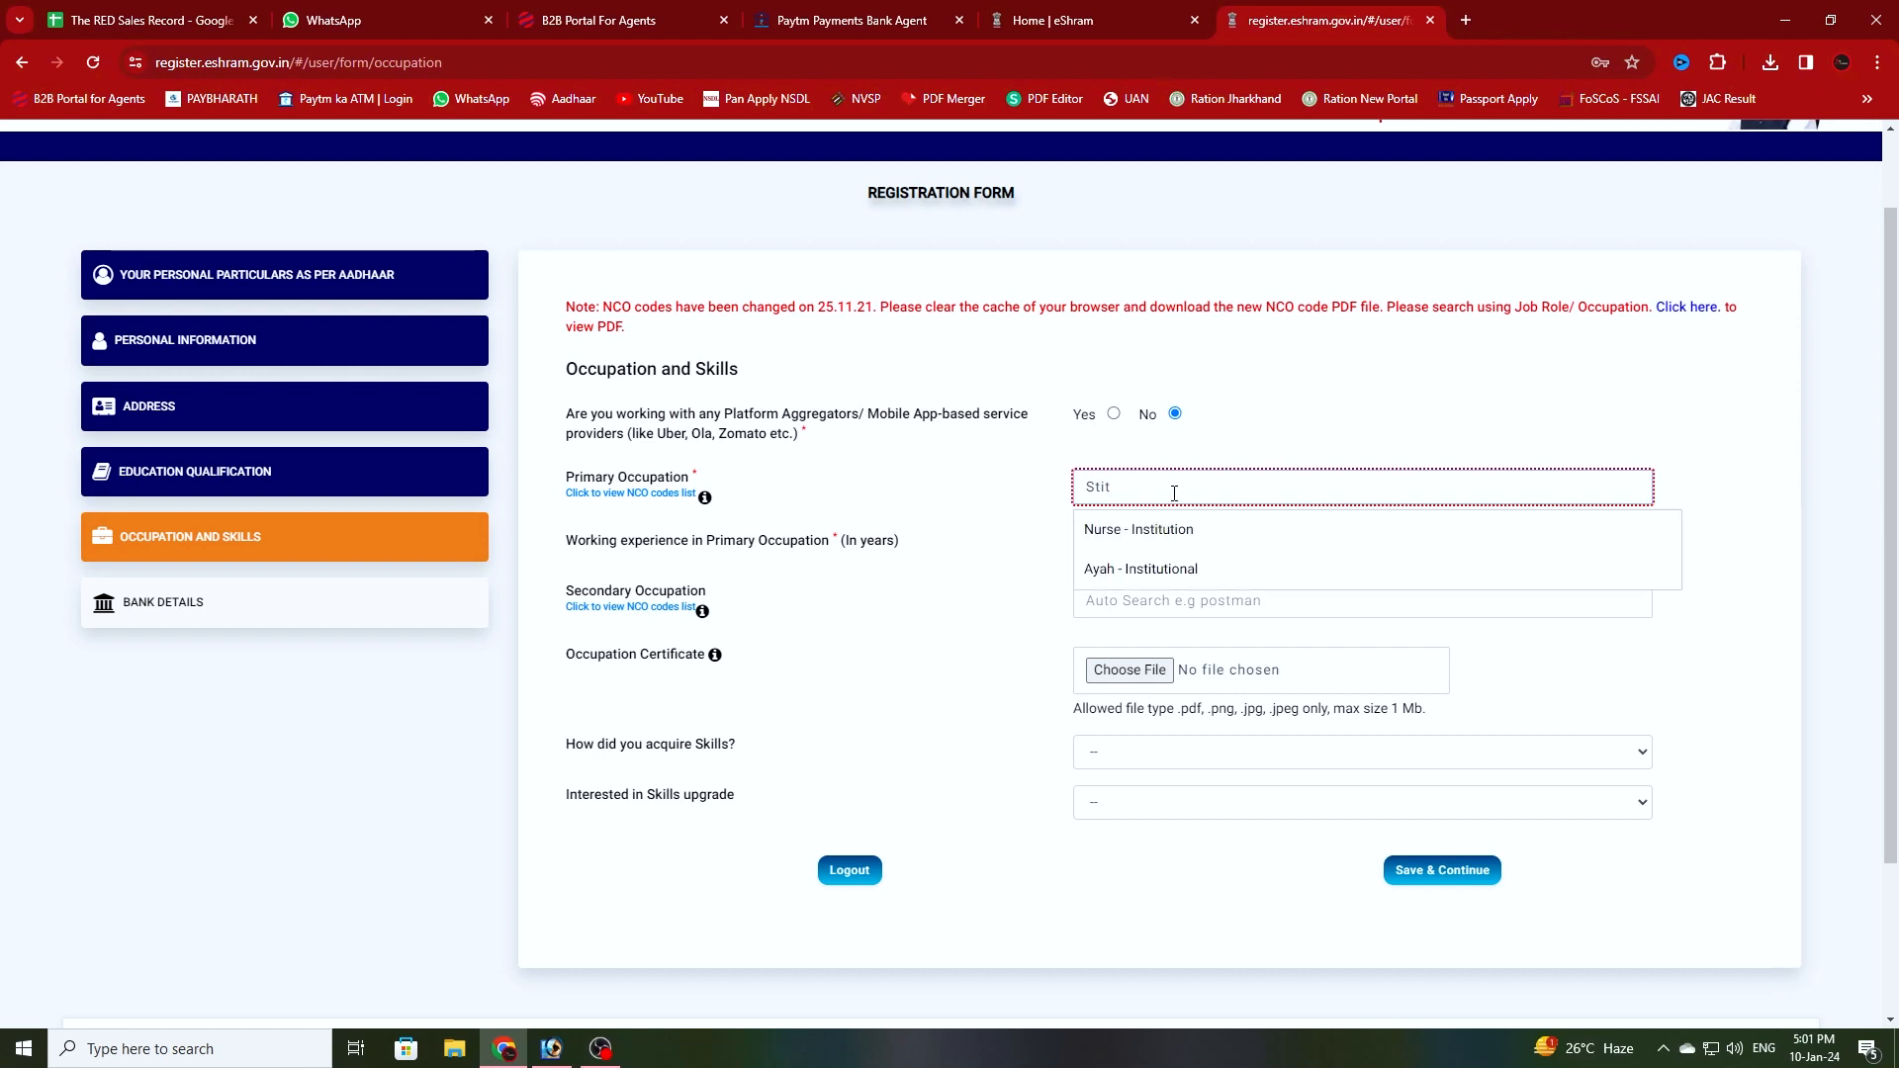
double_click(1138, 490)
text(S)
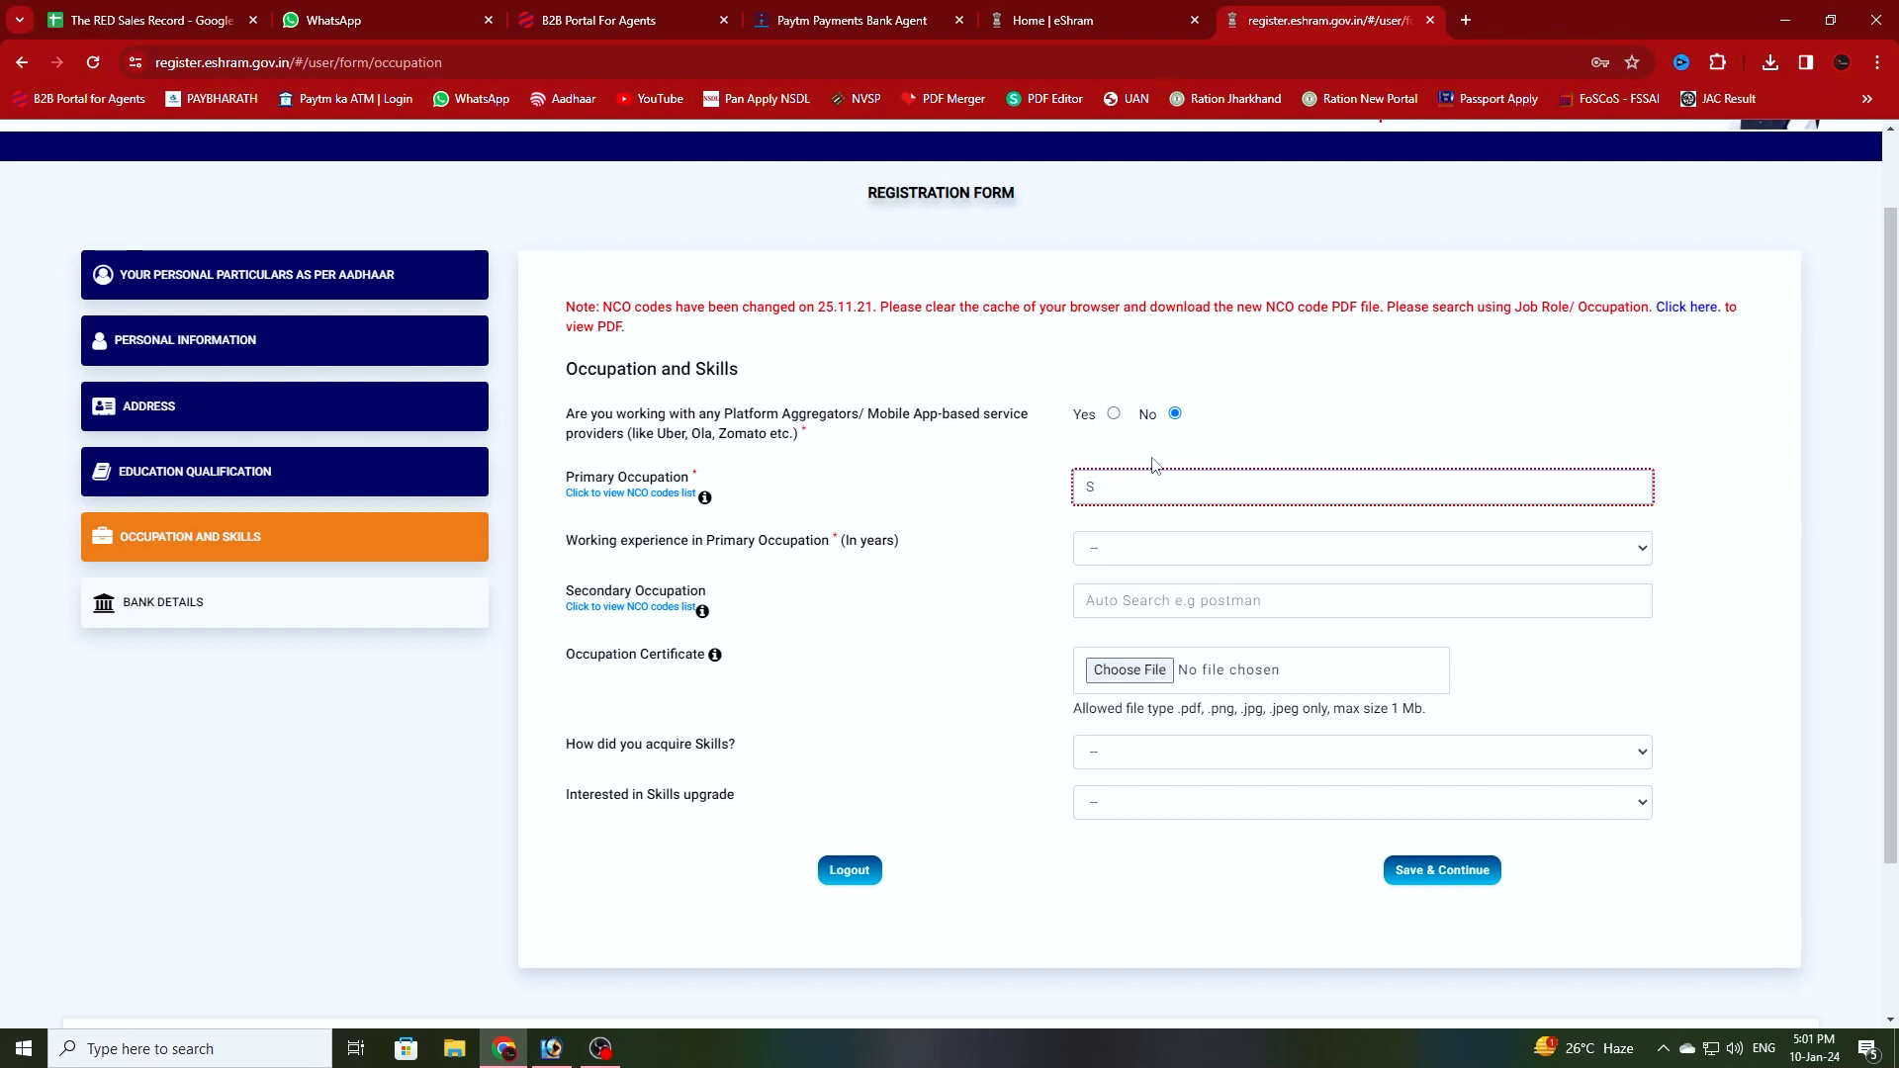
key(BackSpace)
text(Tailo)
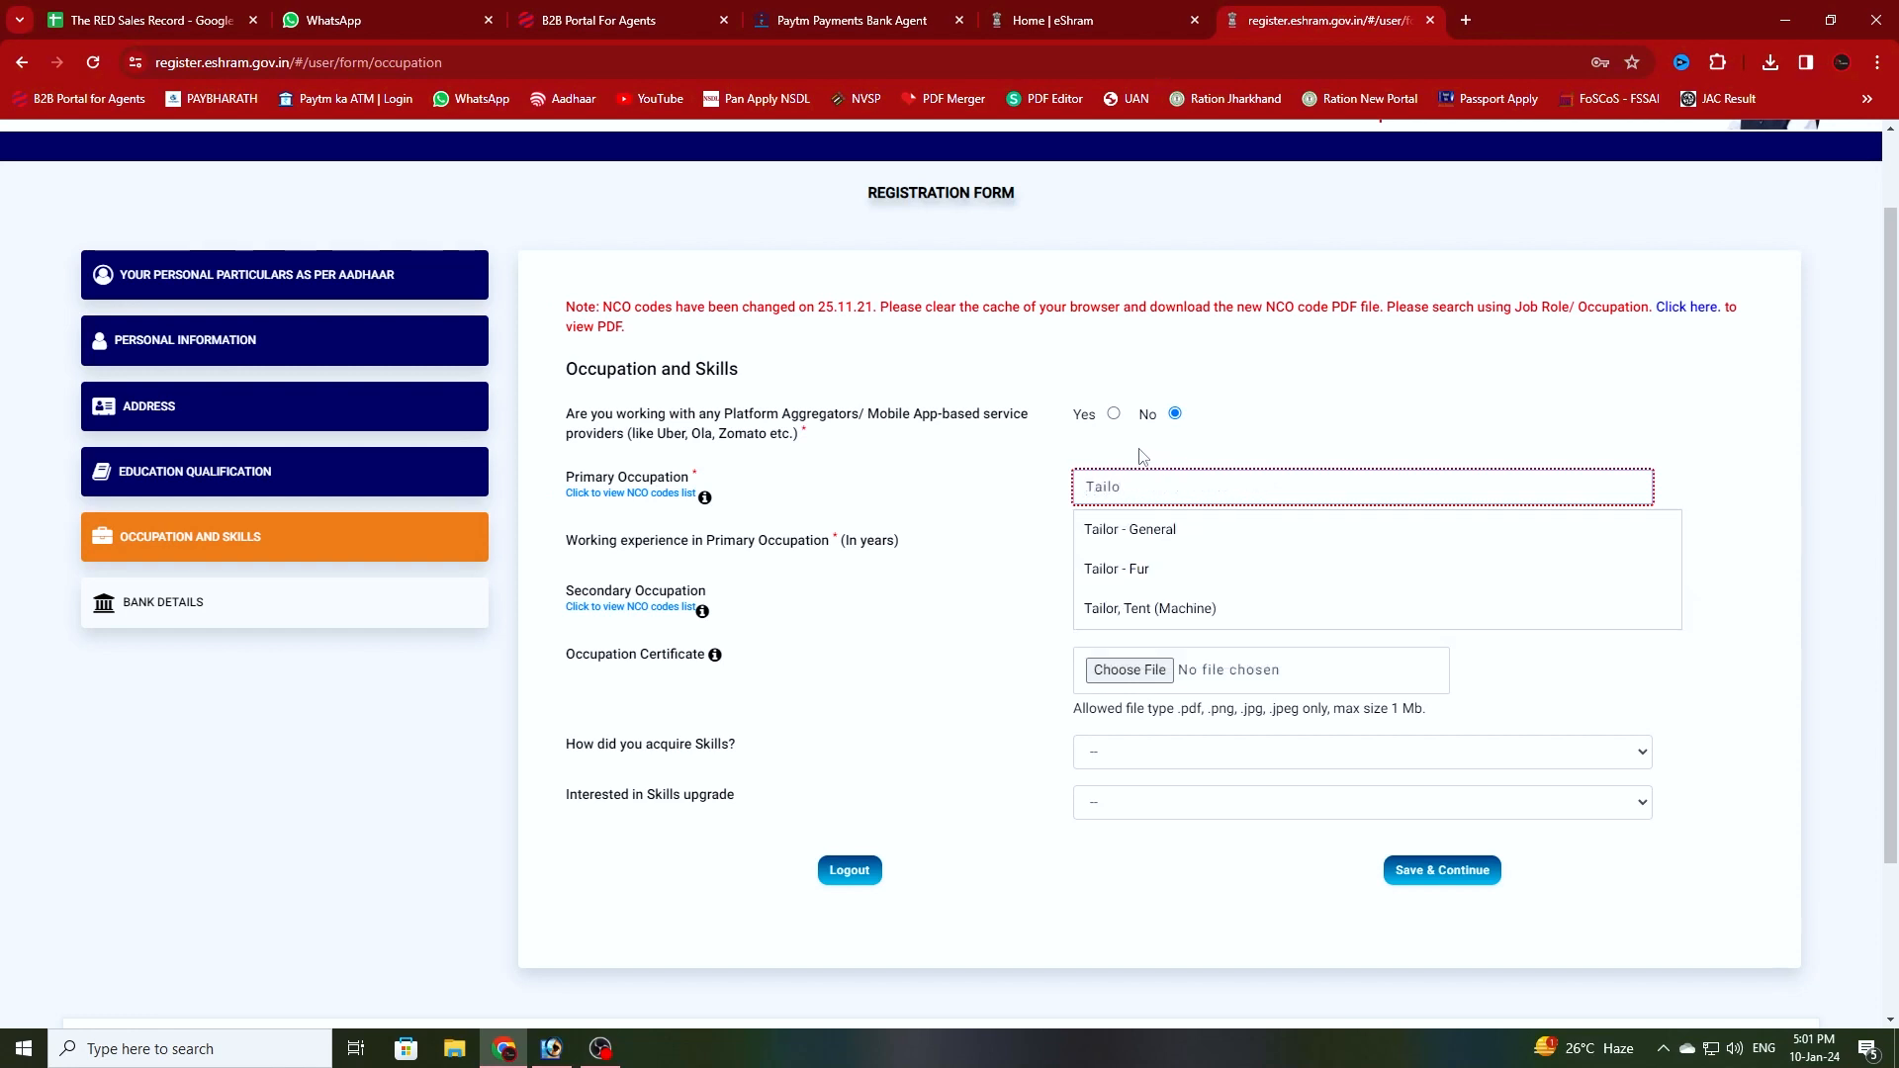
click(1158, 532)
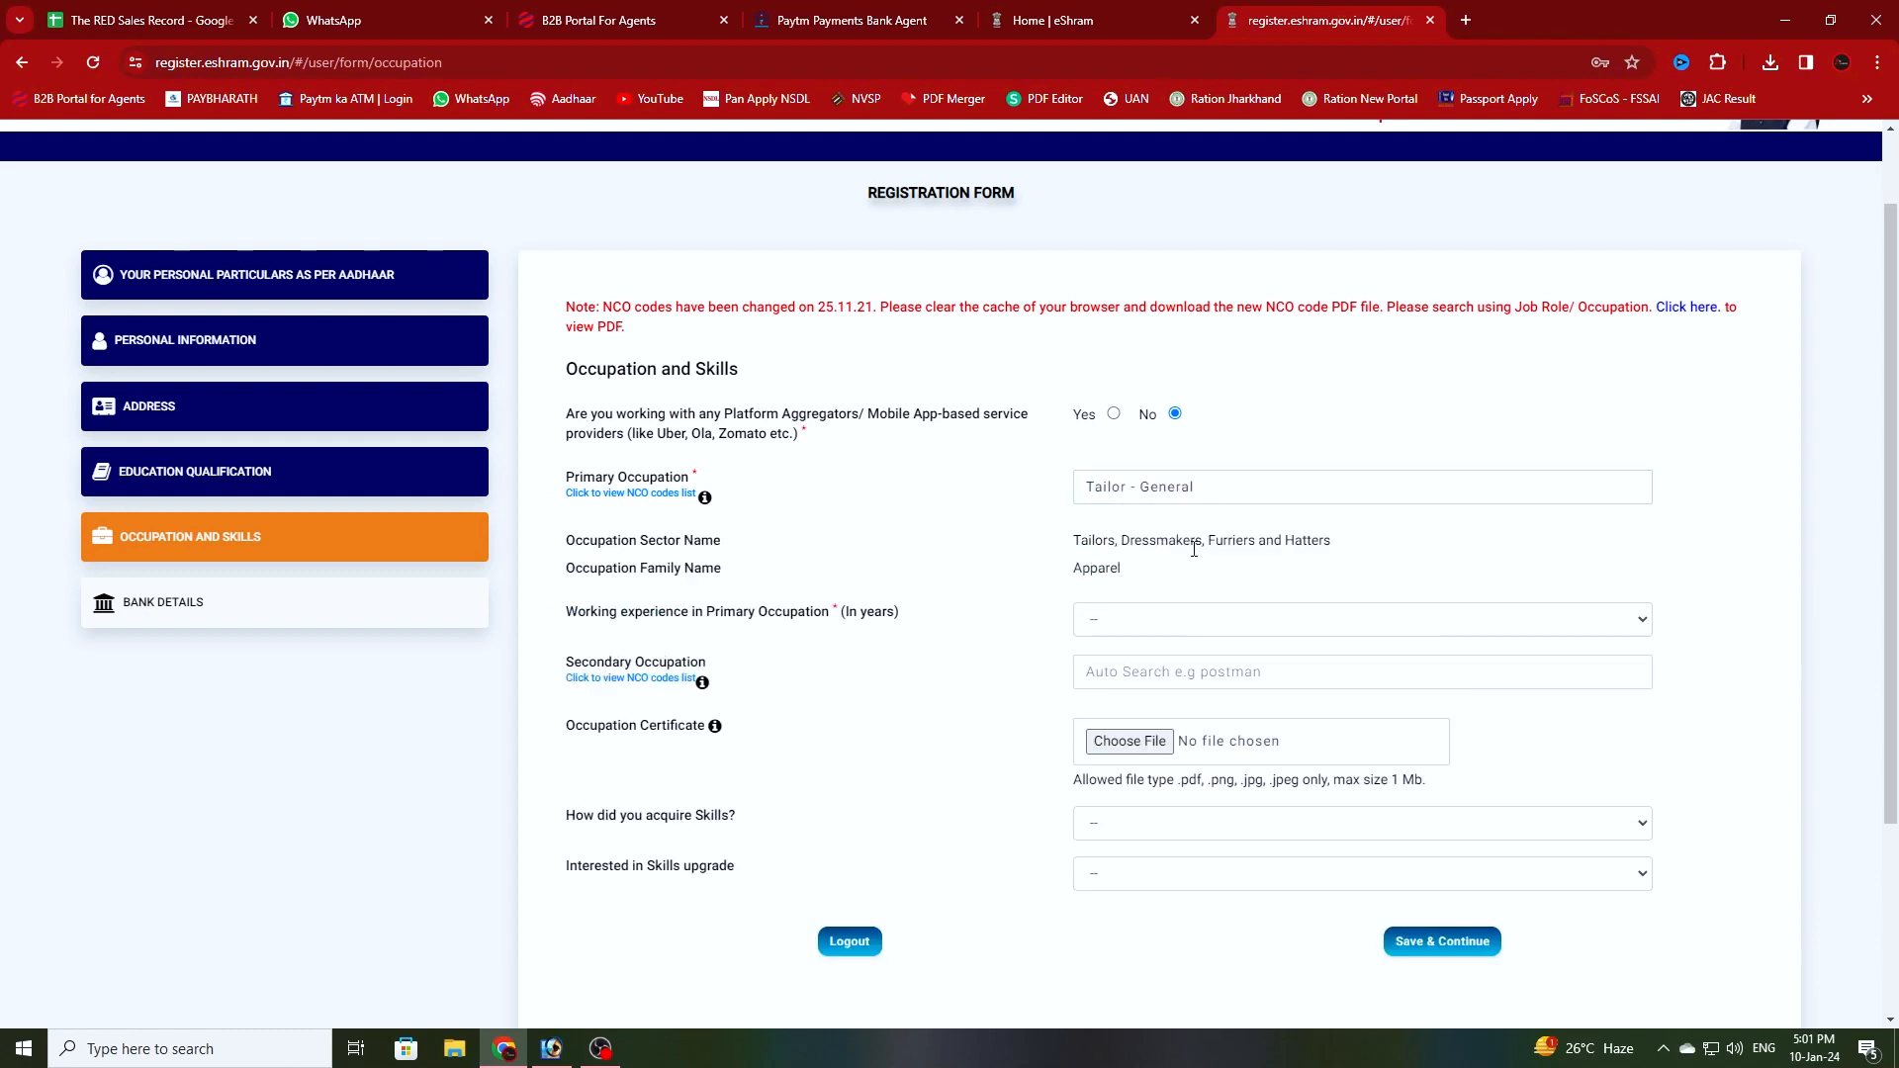
click(1115, 625)
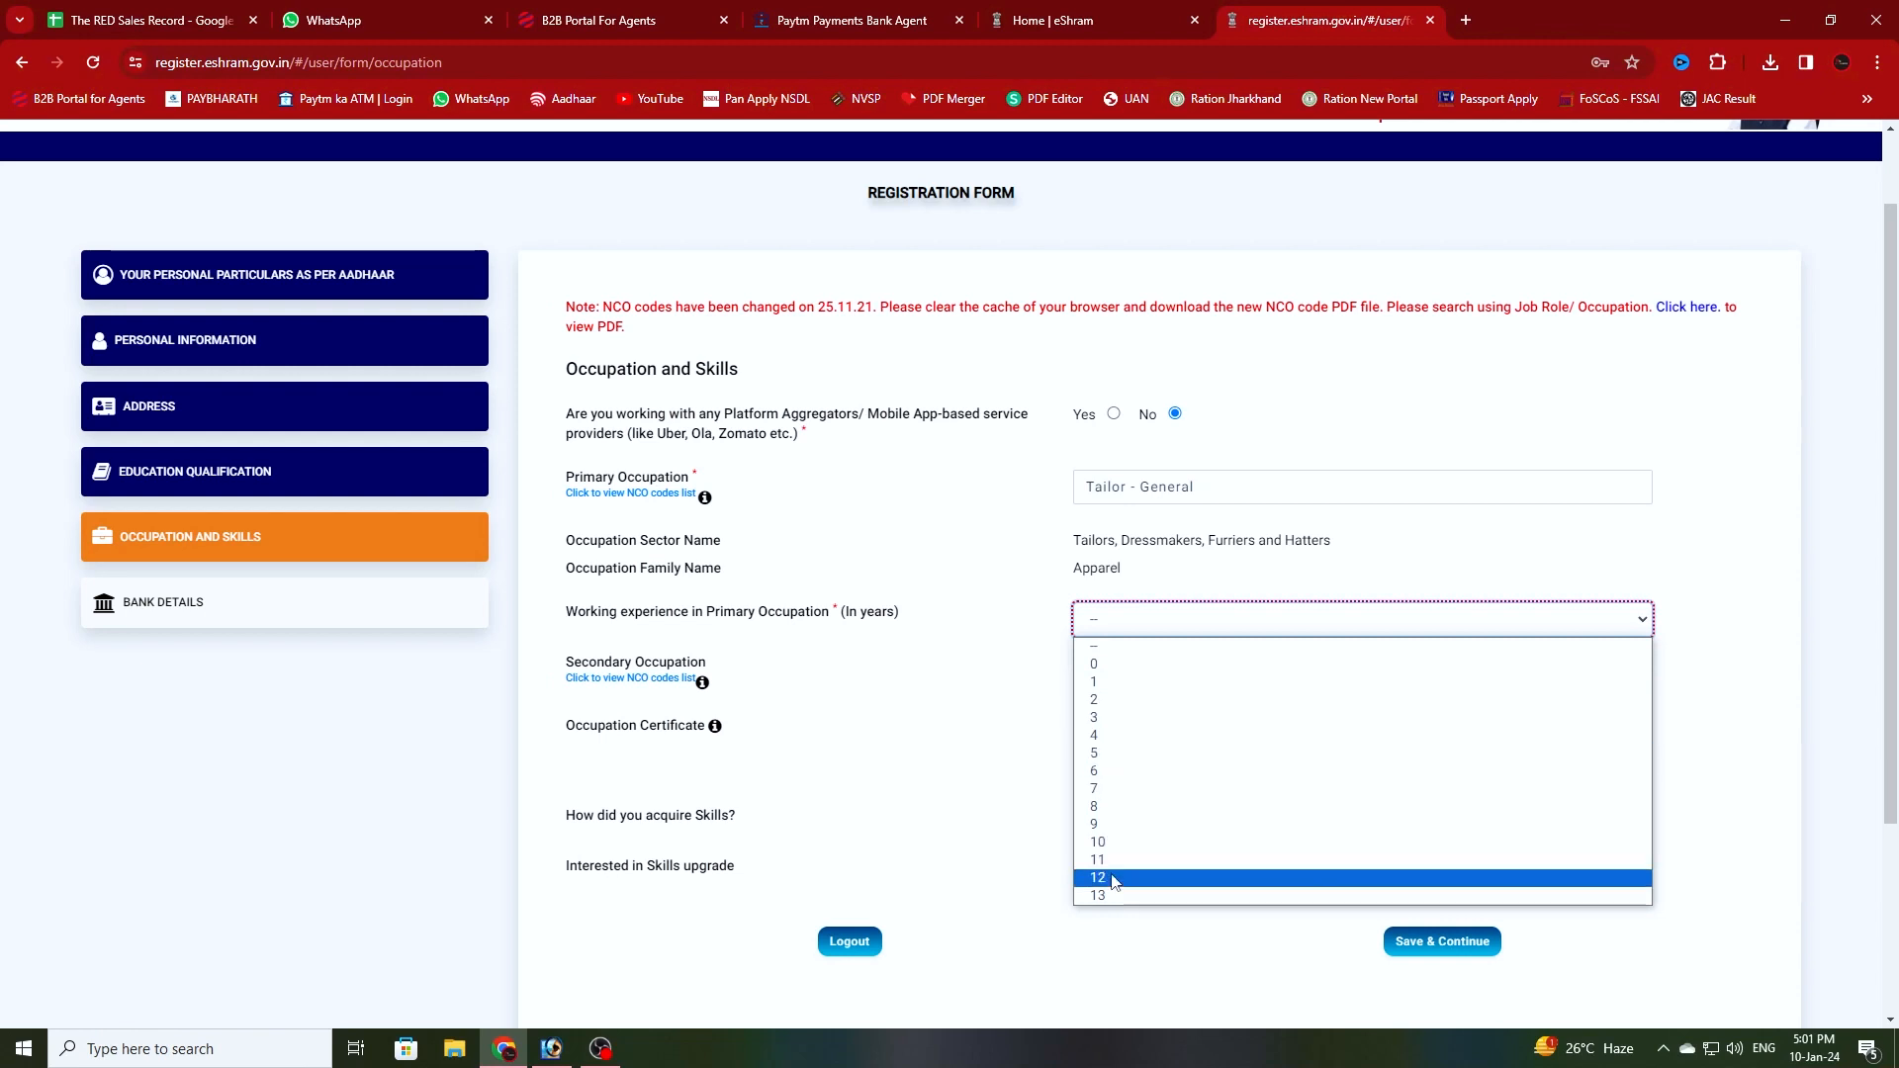
- Set working experience to 5 years and skills acquired to no vocational or technical training
click(1111, 755)
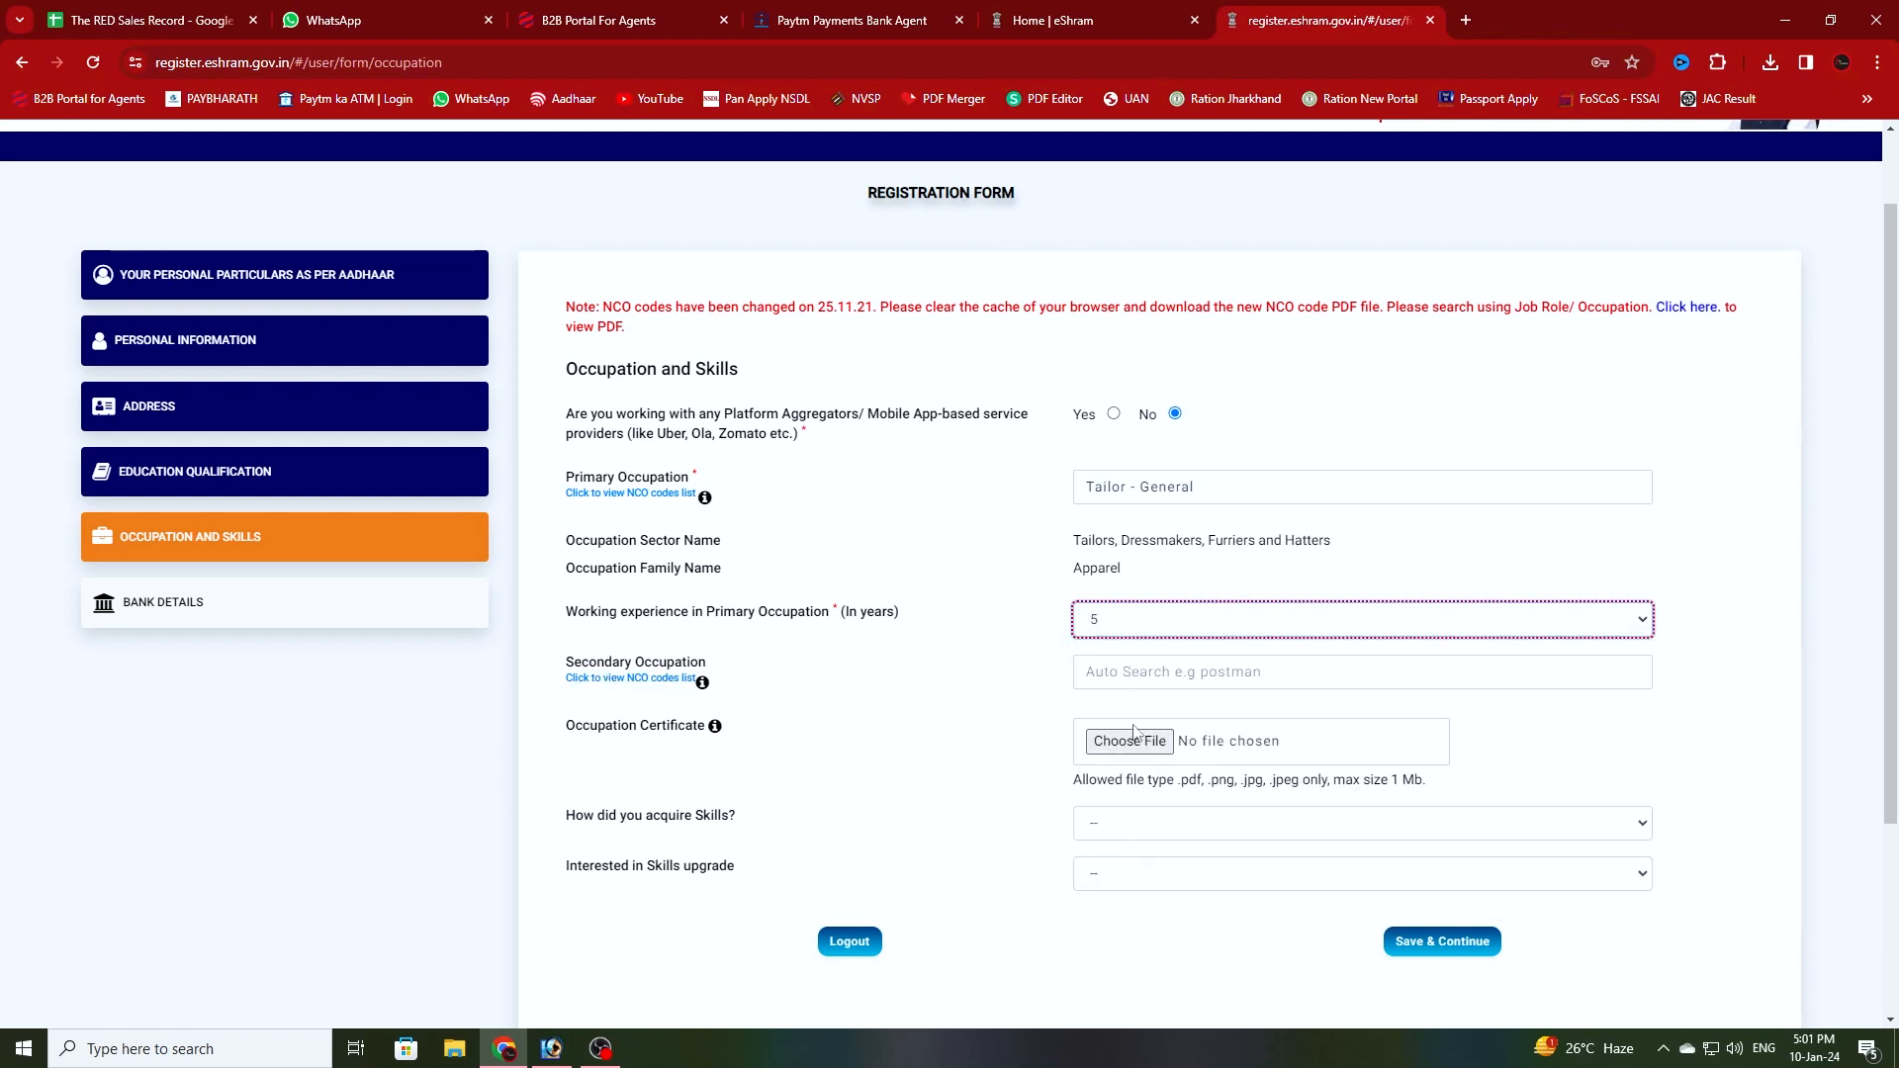
click(1166, 833)
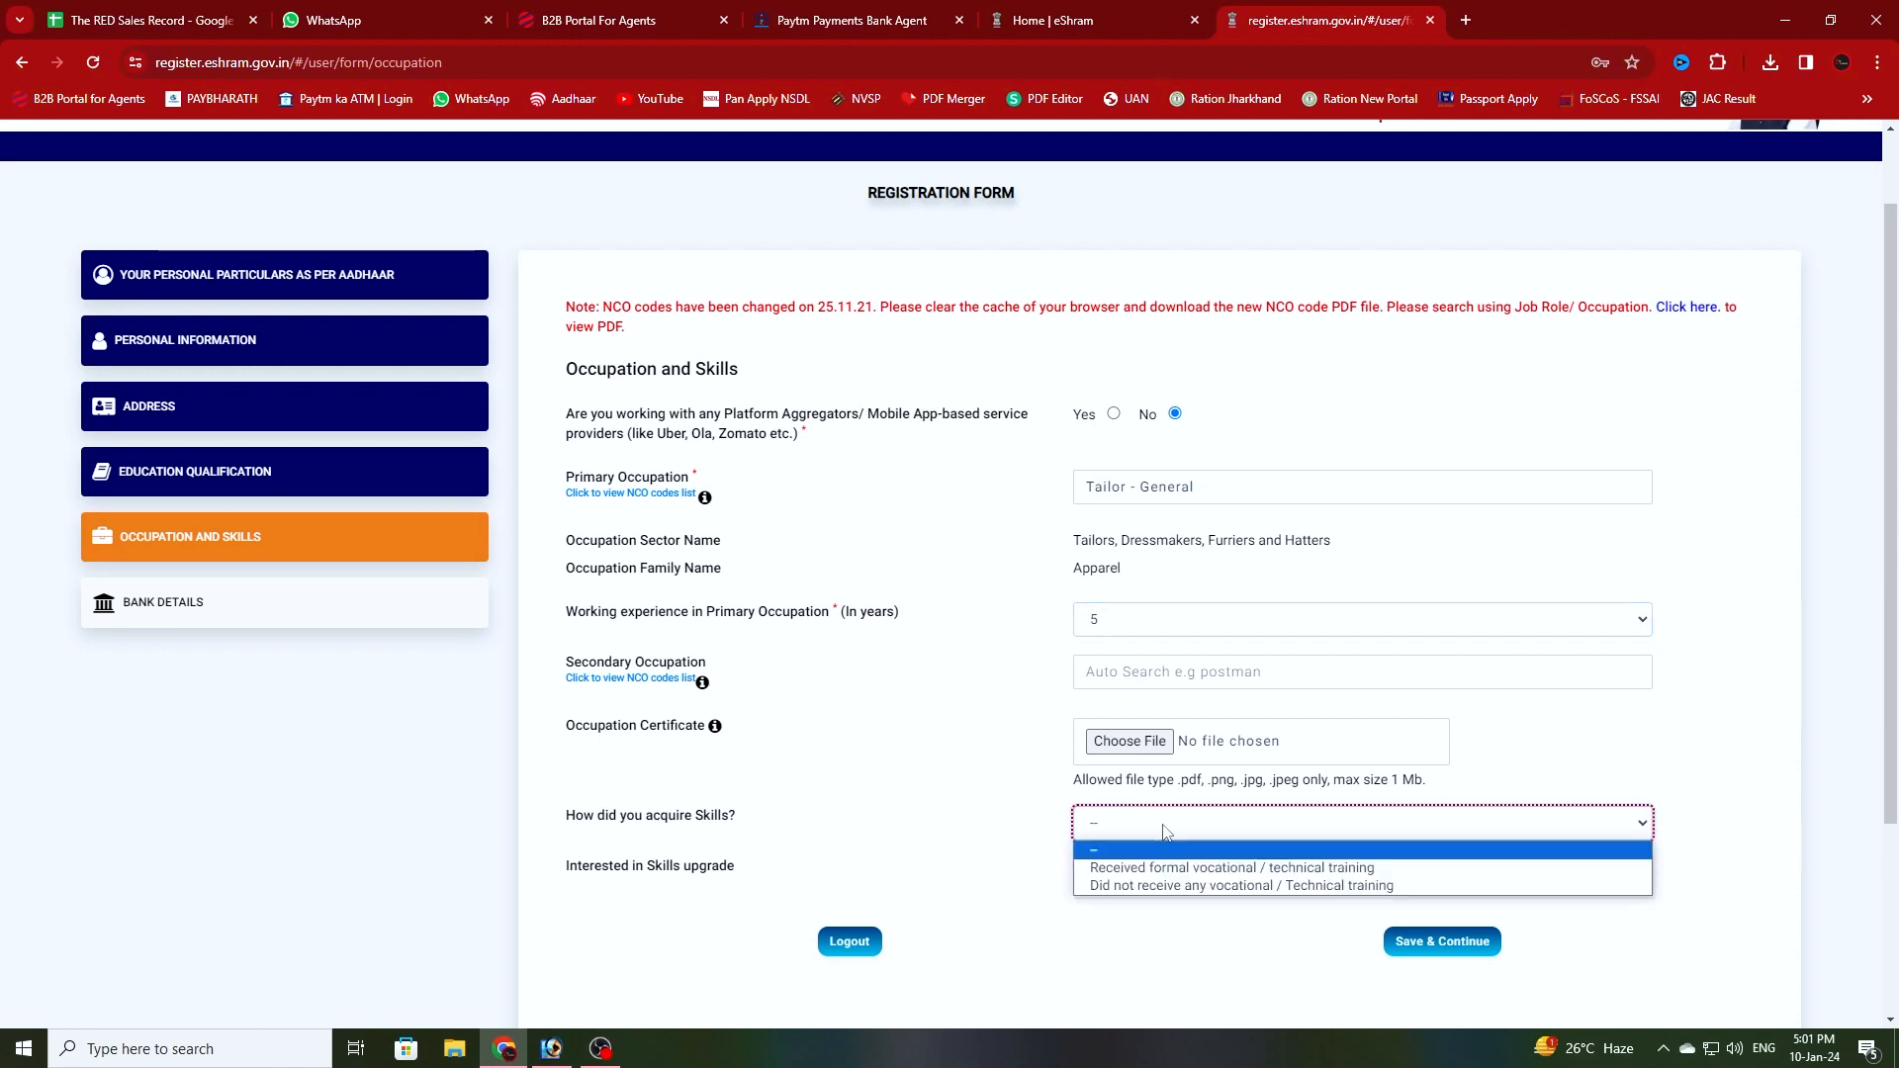
click(1264, 886)
- Choose Self-Learning as sub skill and interest in formal technical training, then save occupation details
scroll(964, 885, down, 3)
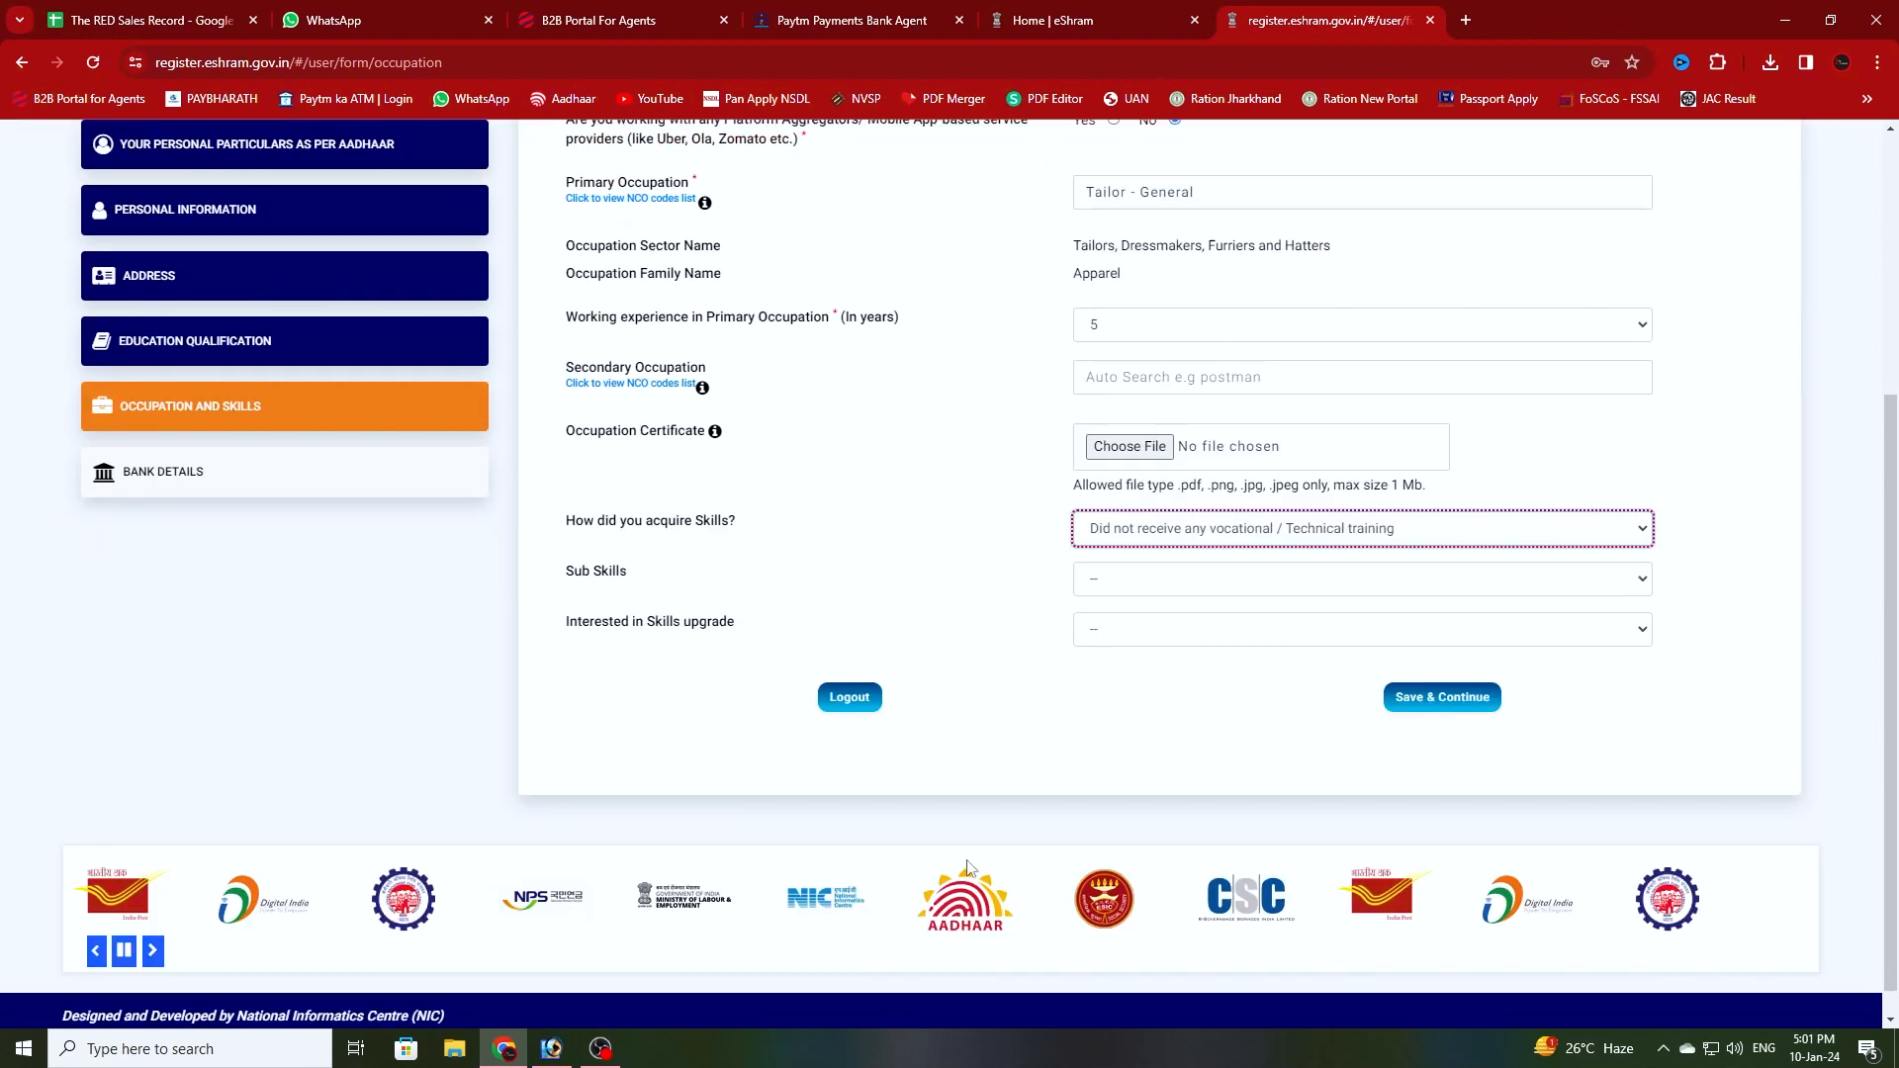
click(1226, 577)
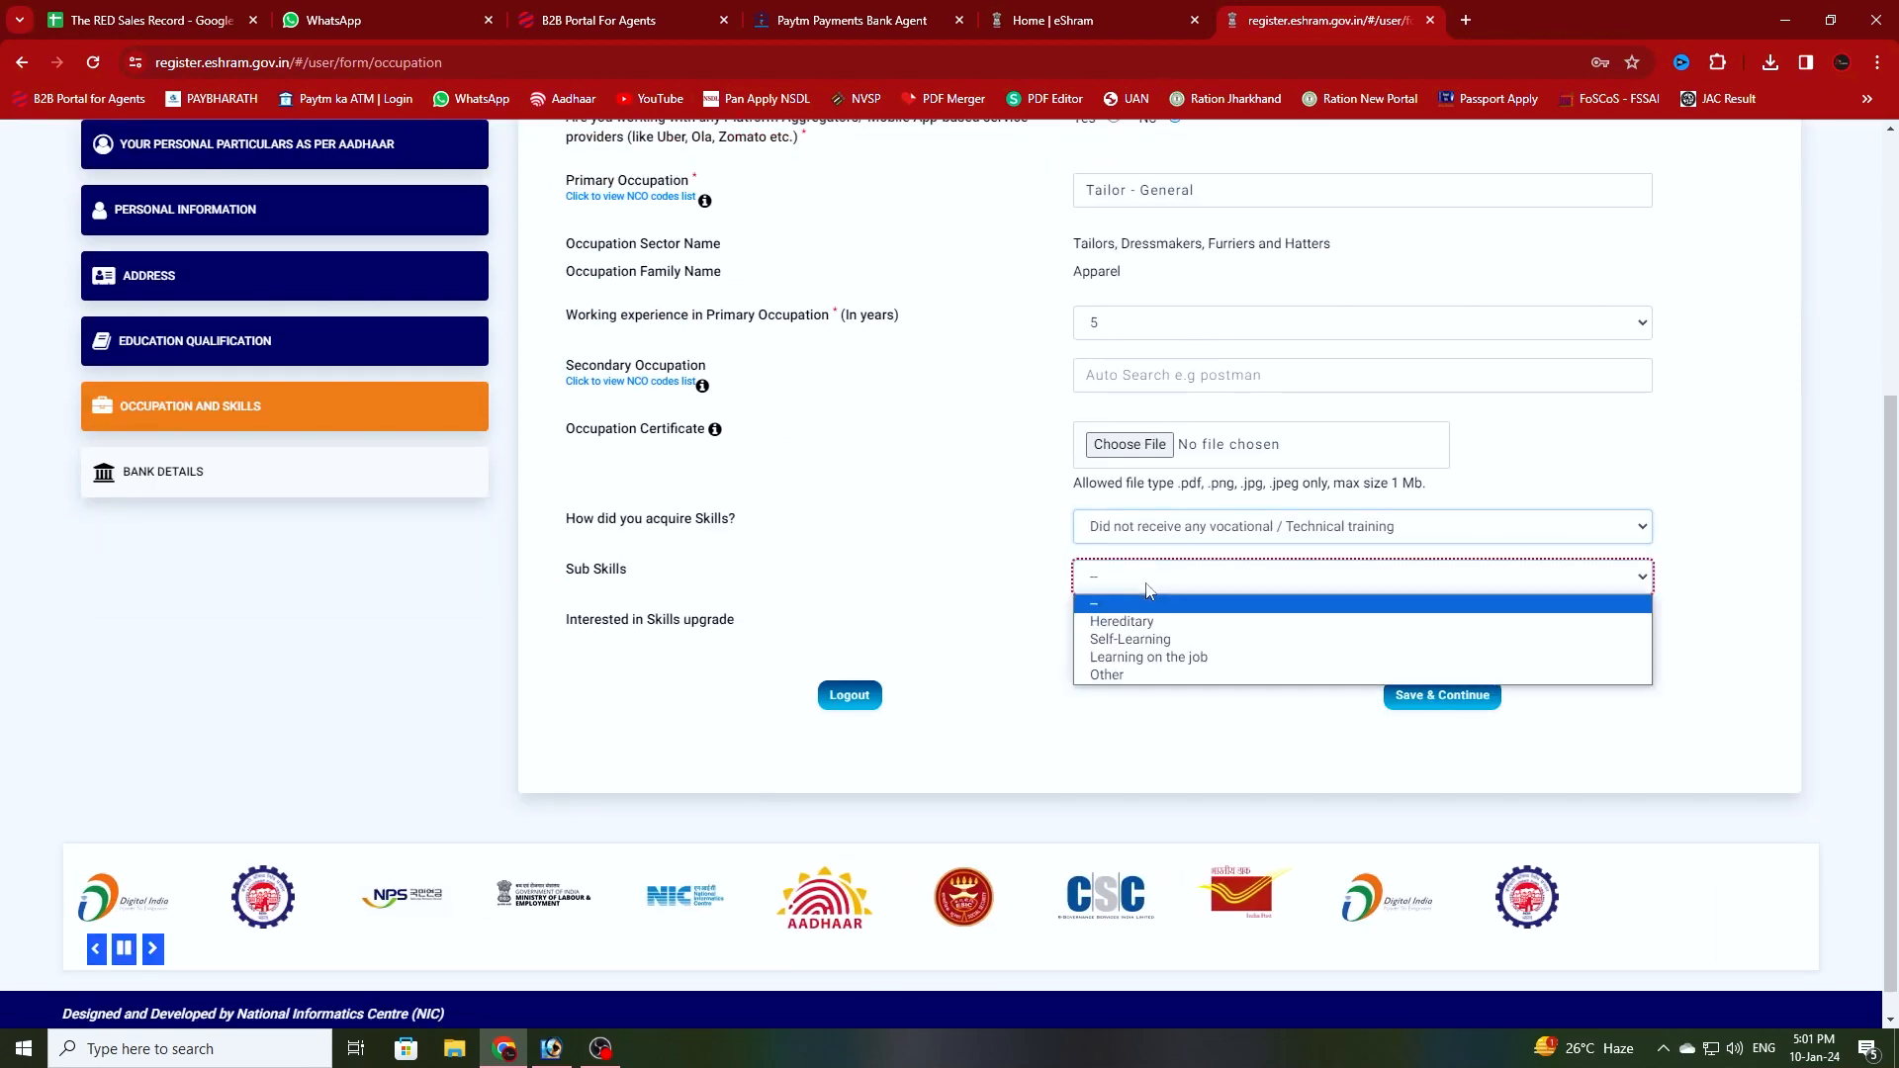
click(1154, 639)
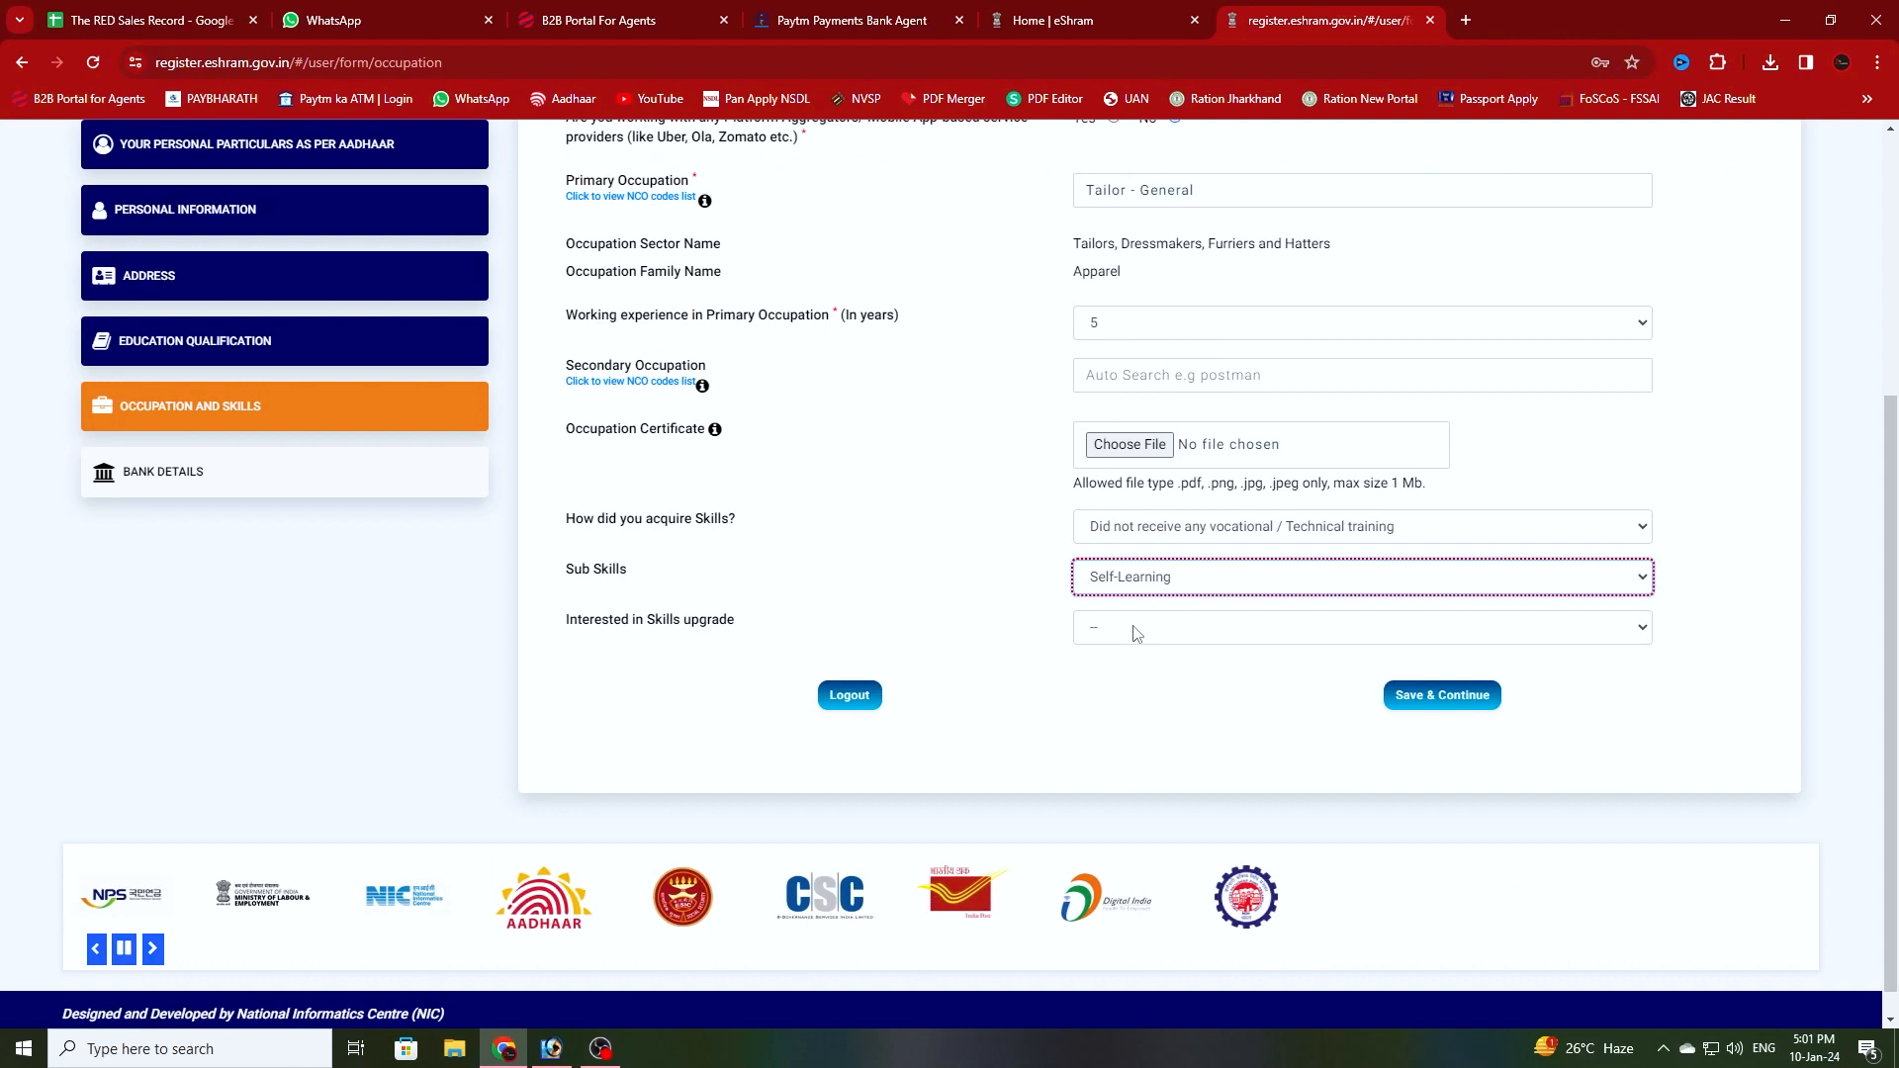
click(1136, 631)
click(1152, 673)
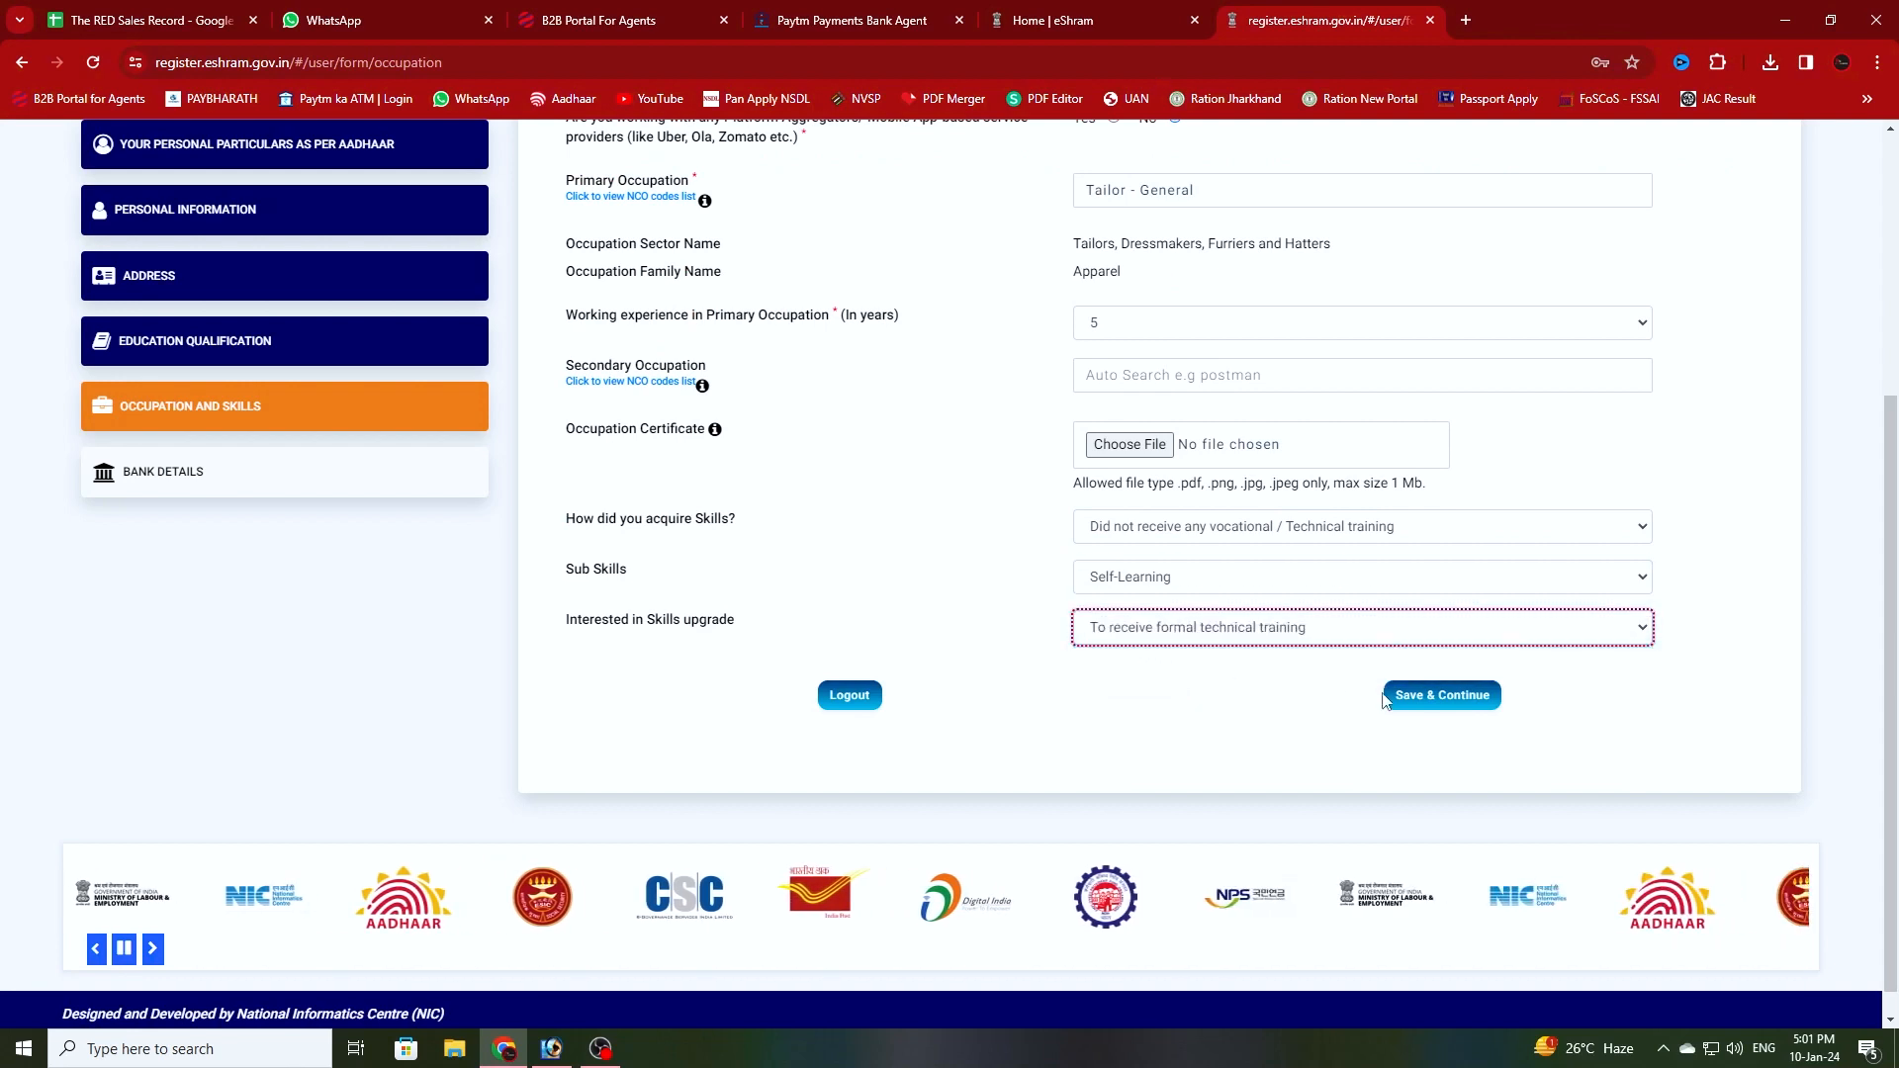
click(1442, 696)
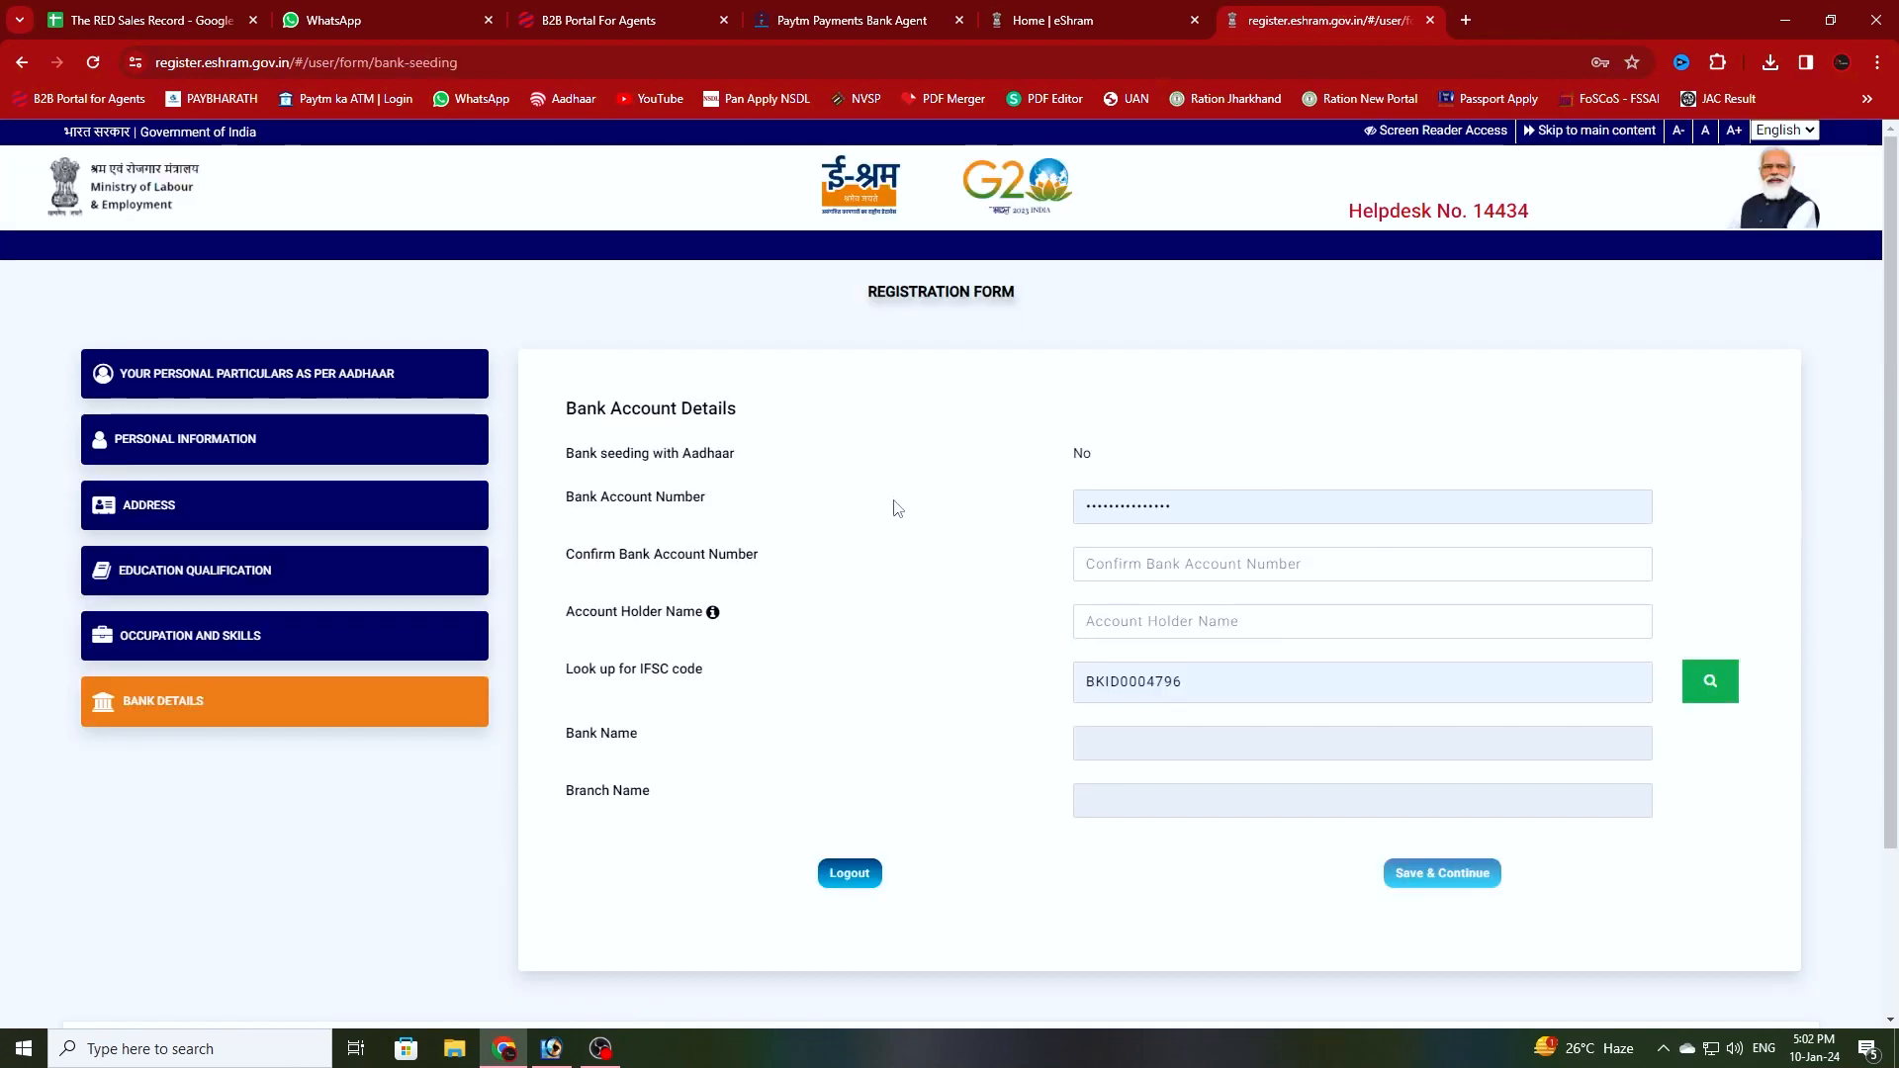
- Keep the prefilled bank account number and IFSC, and save the bank details
double_click(1188, 508)
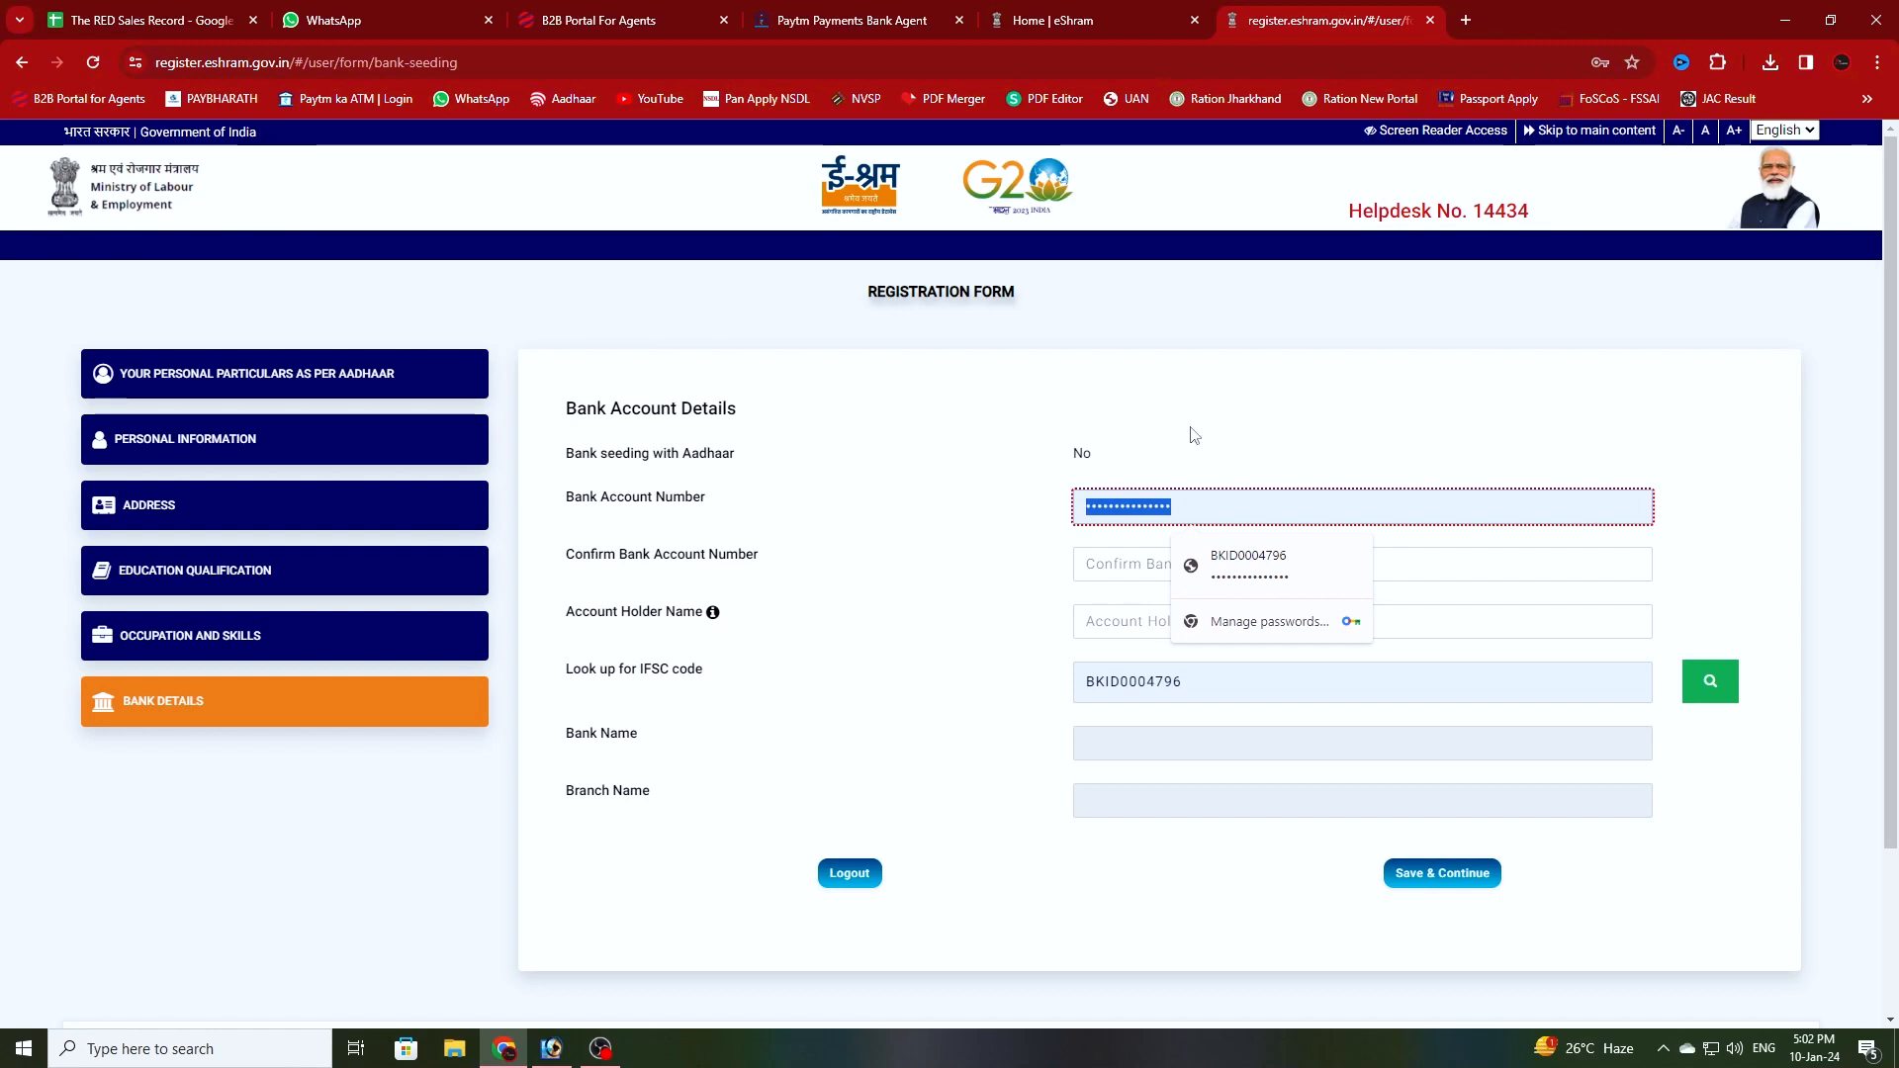
click(1440, 873)
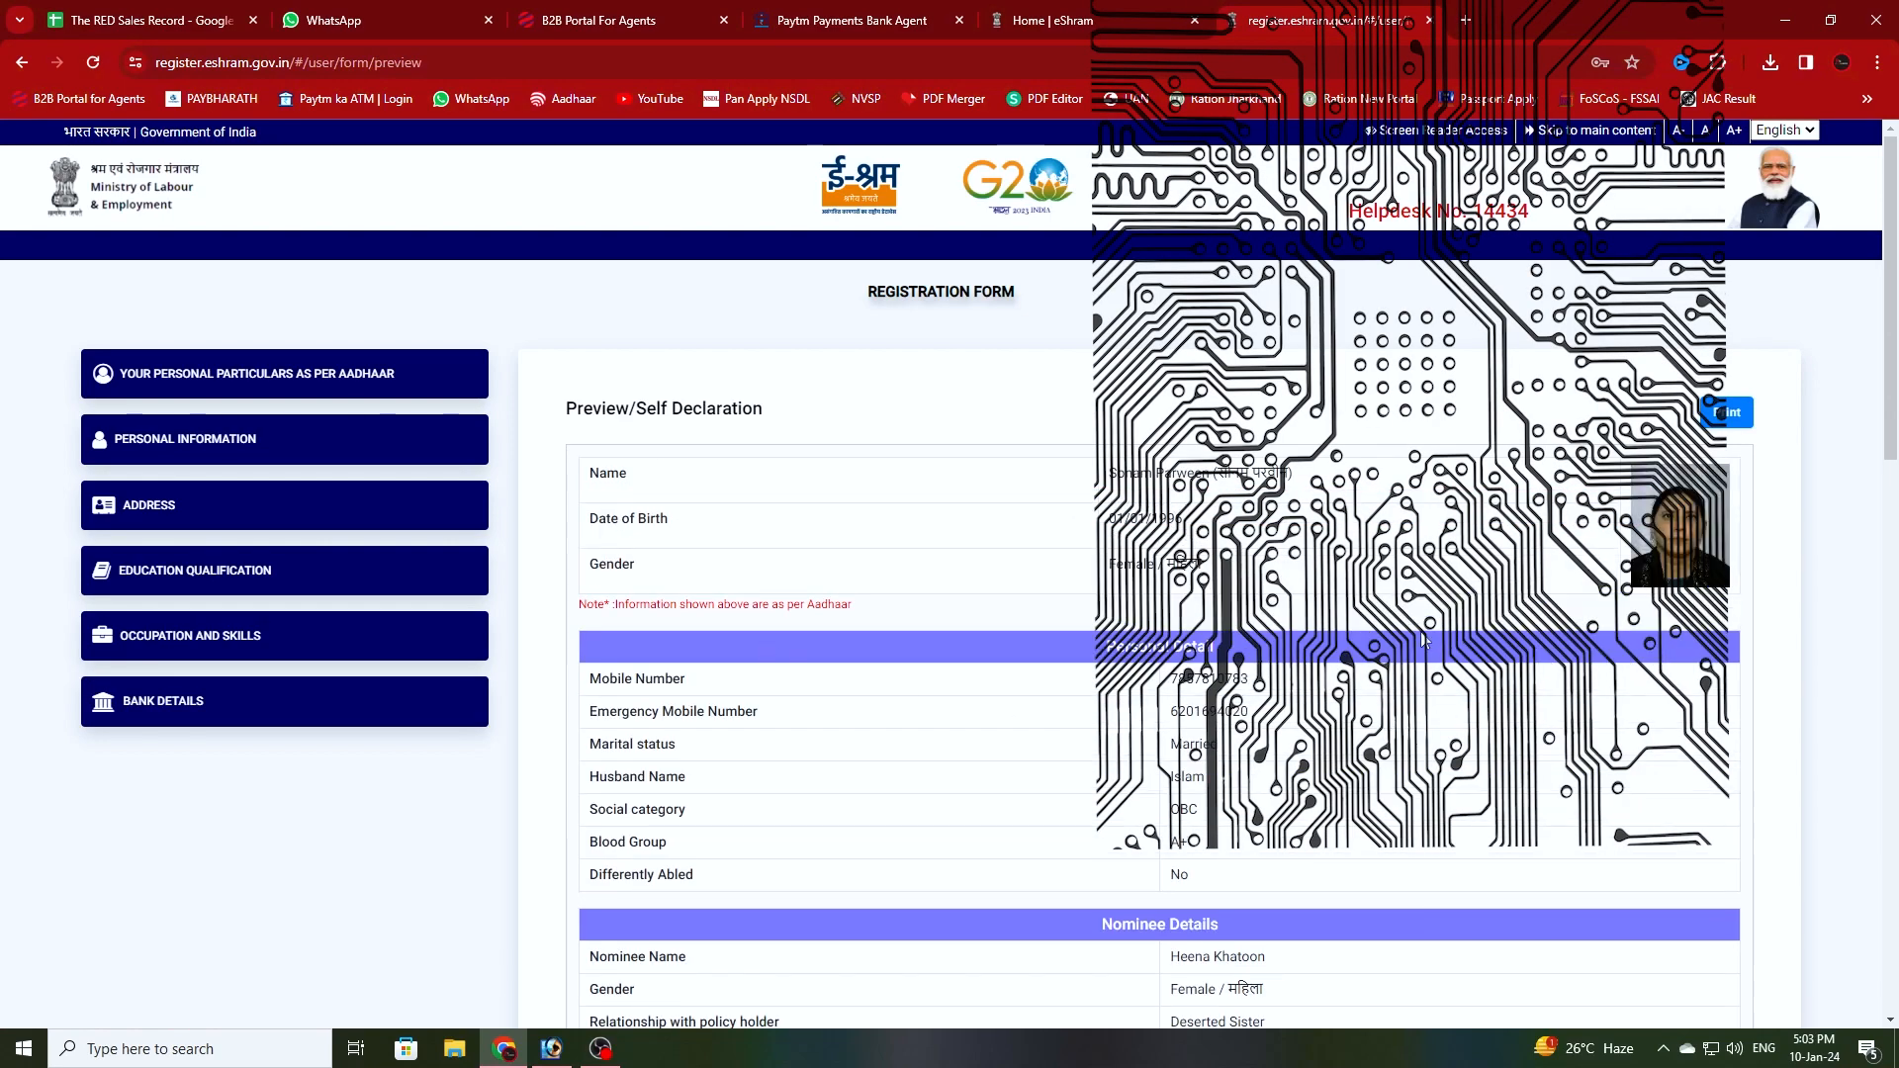
- Scroll the preview to the Declaration and tick the 'I undertake that…' checkbox
scroll(1392, 654, down, 4)
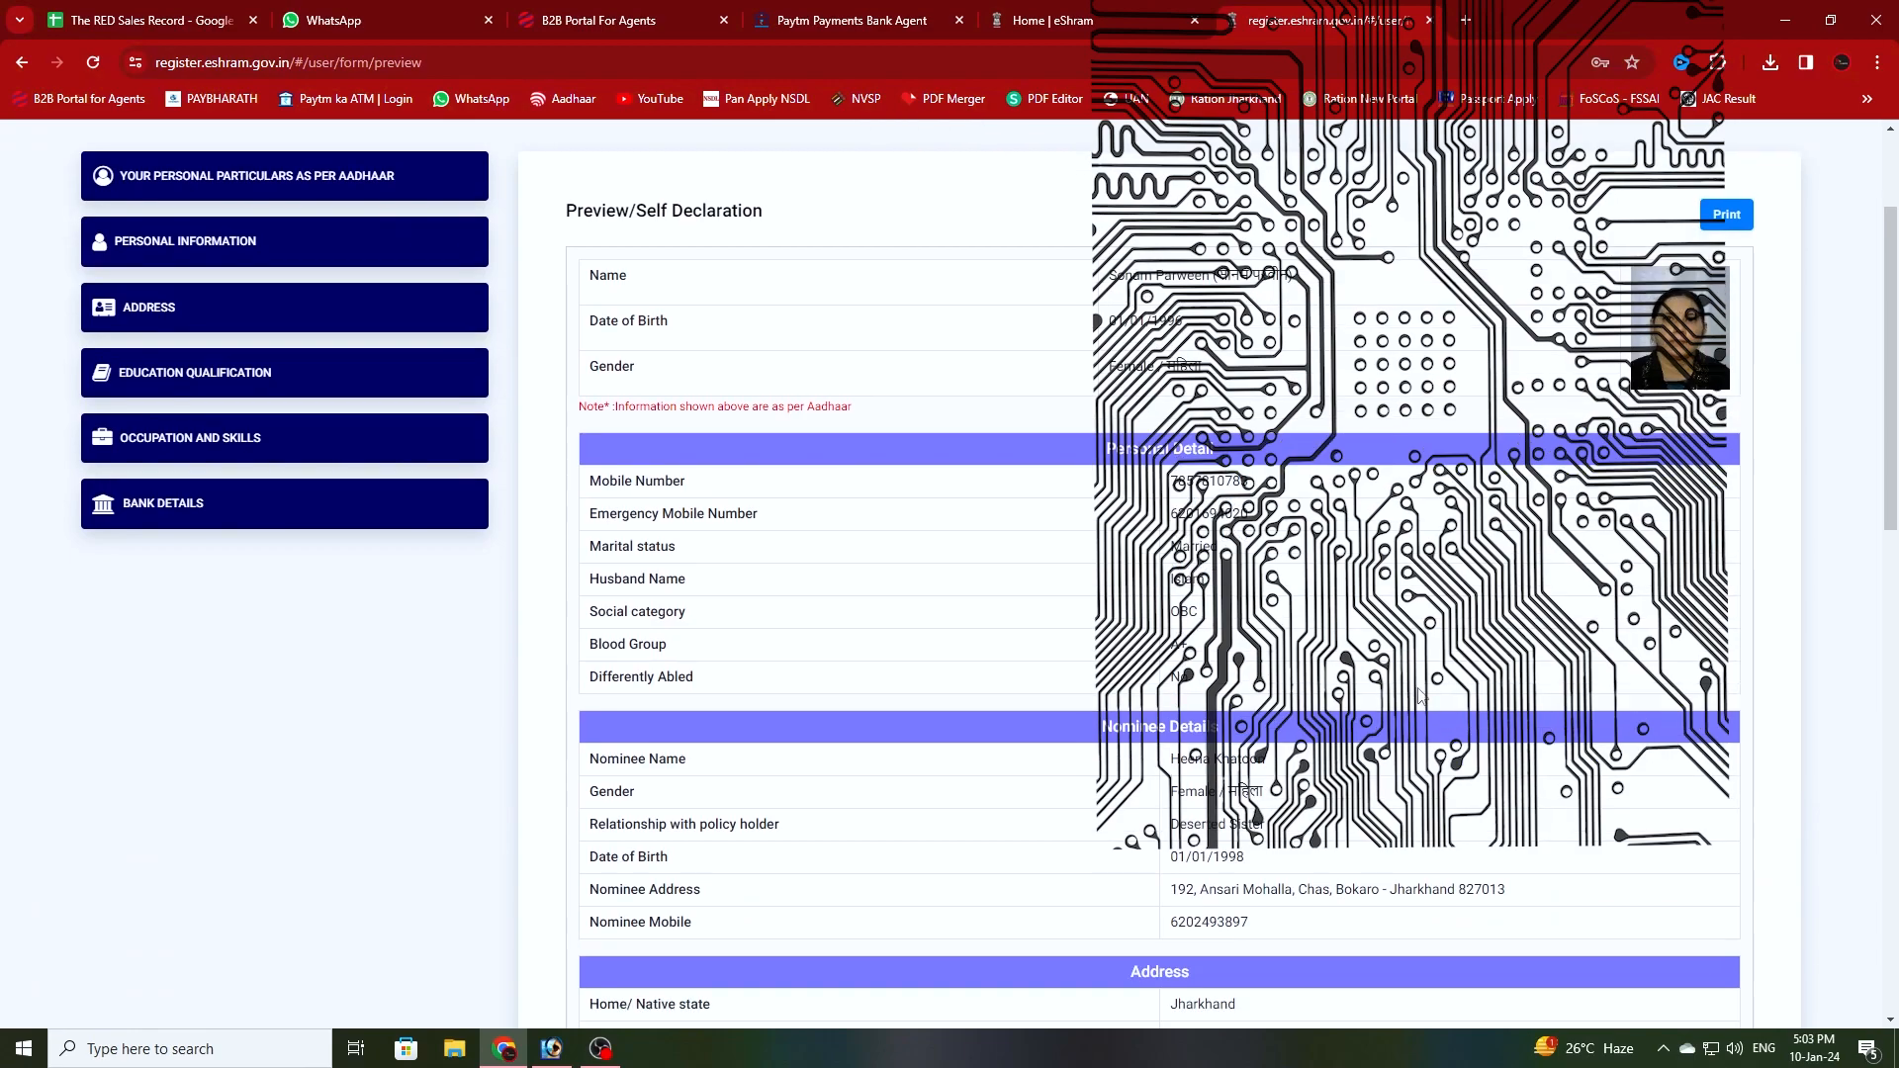
scroll(1419, 695, down, 10)
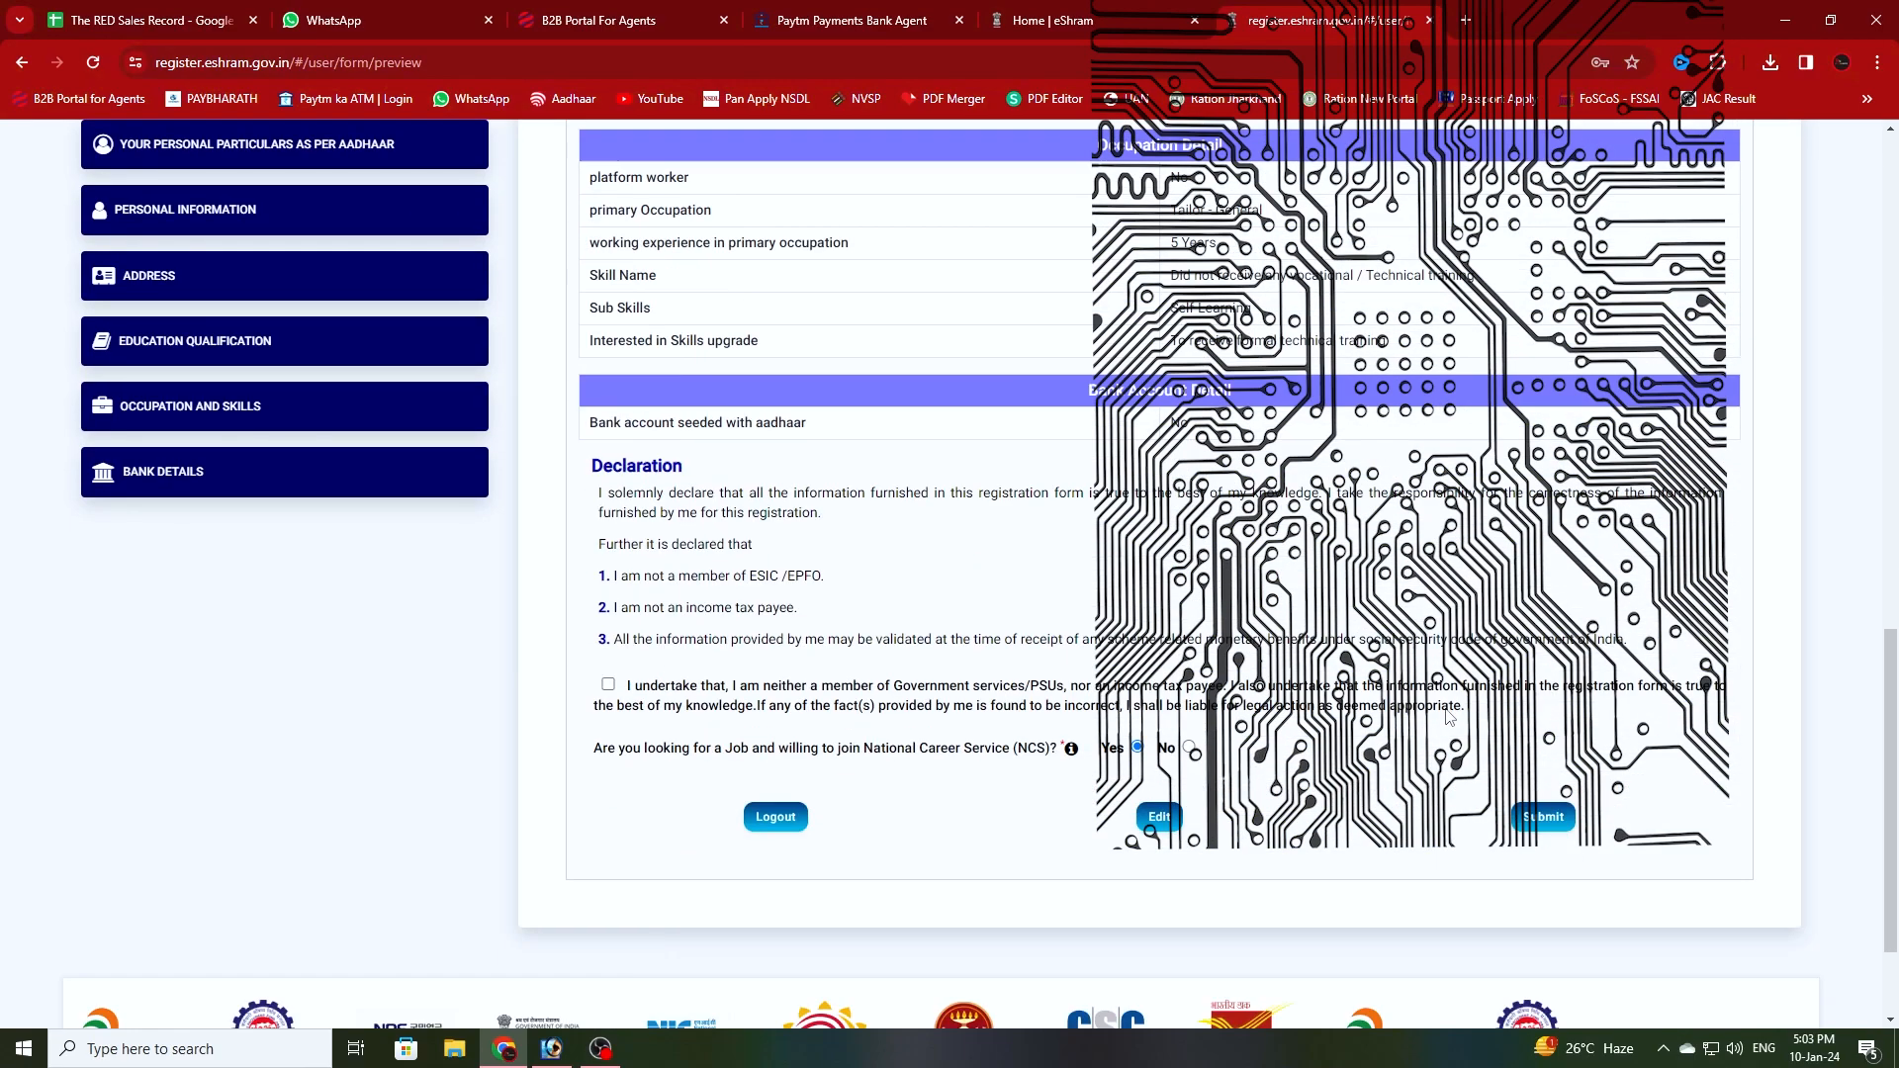
click(1089, 706)
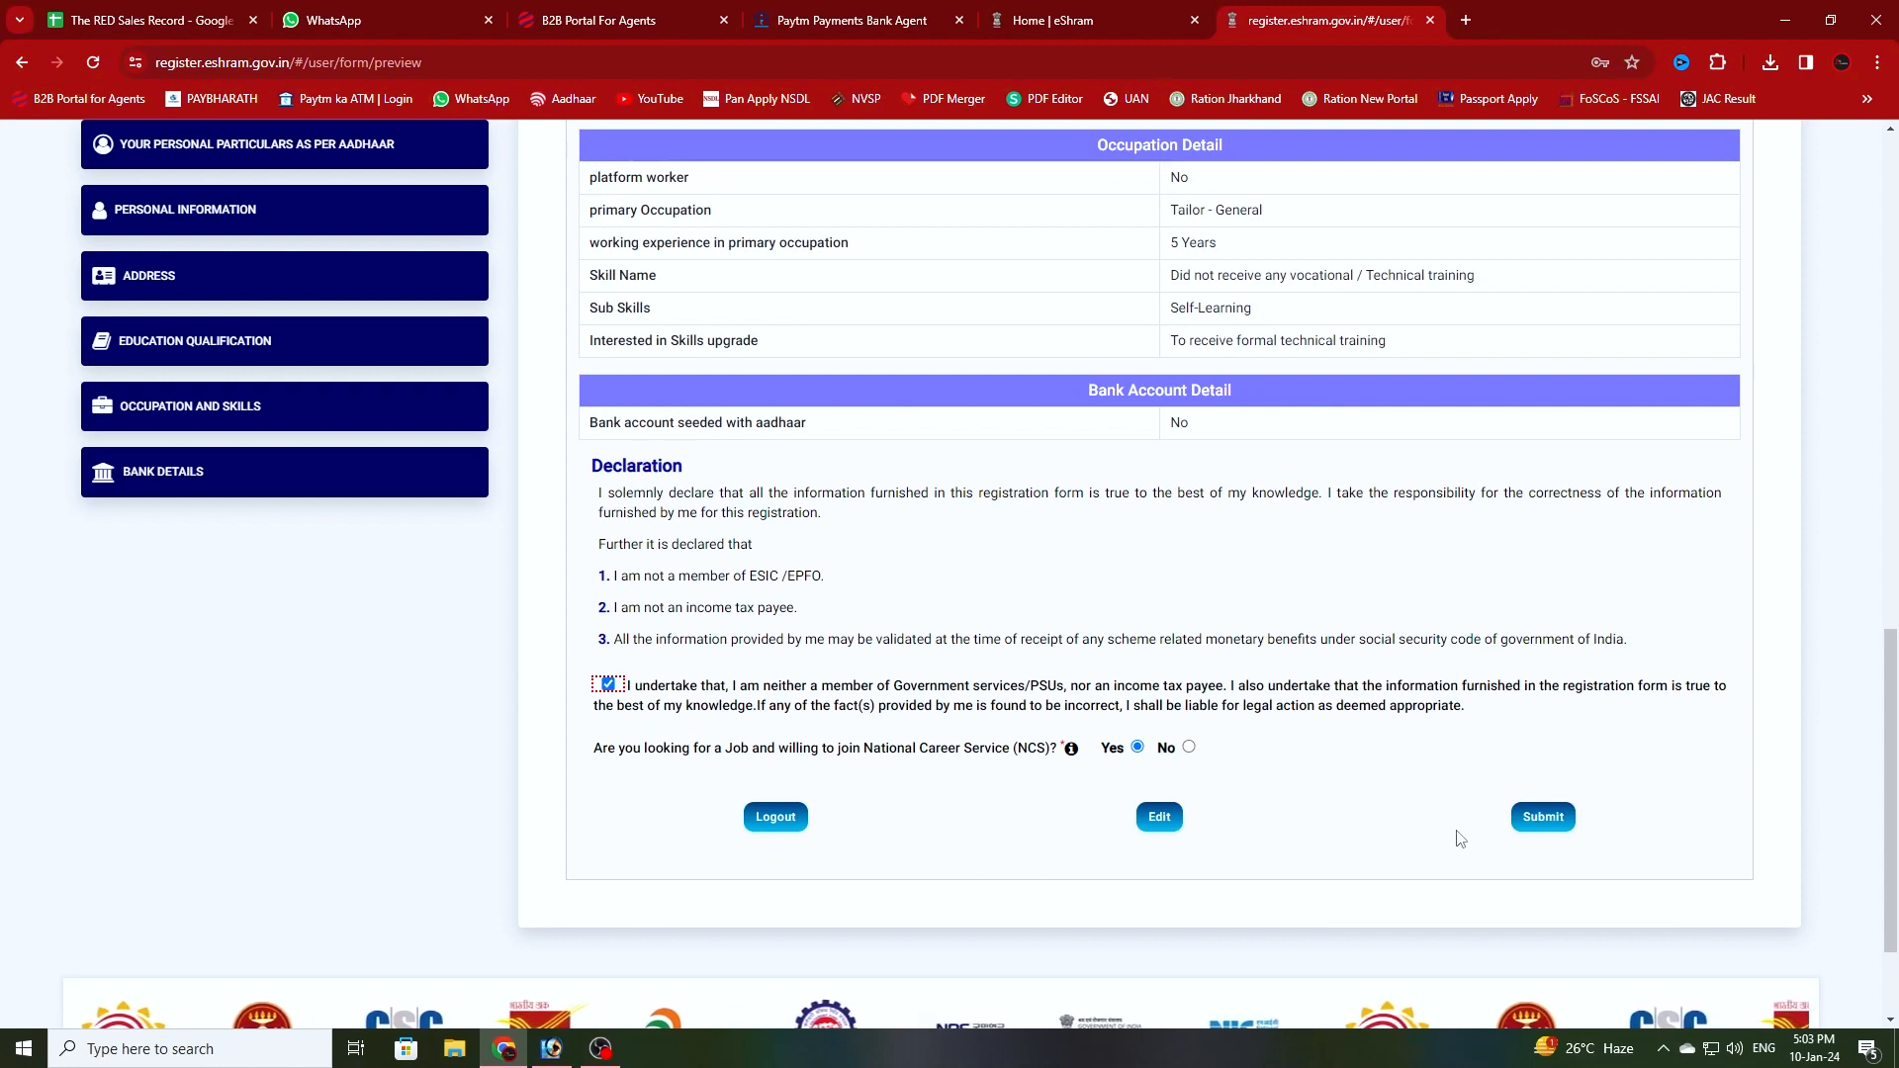
scroll(1286, 593, up, 1)
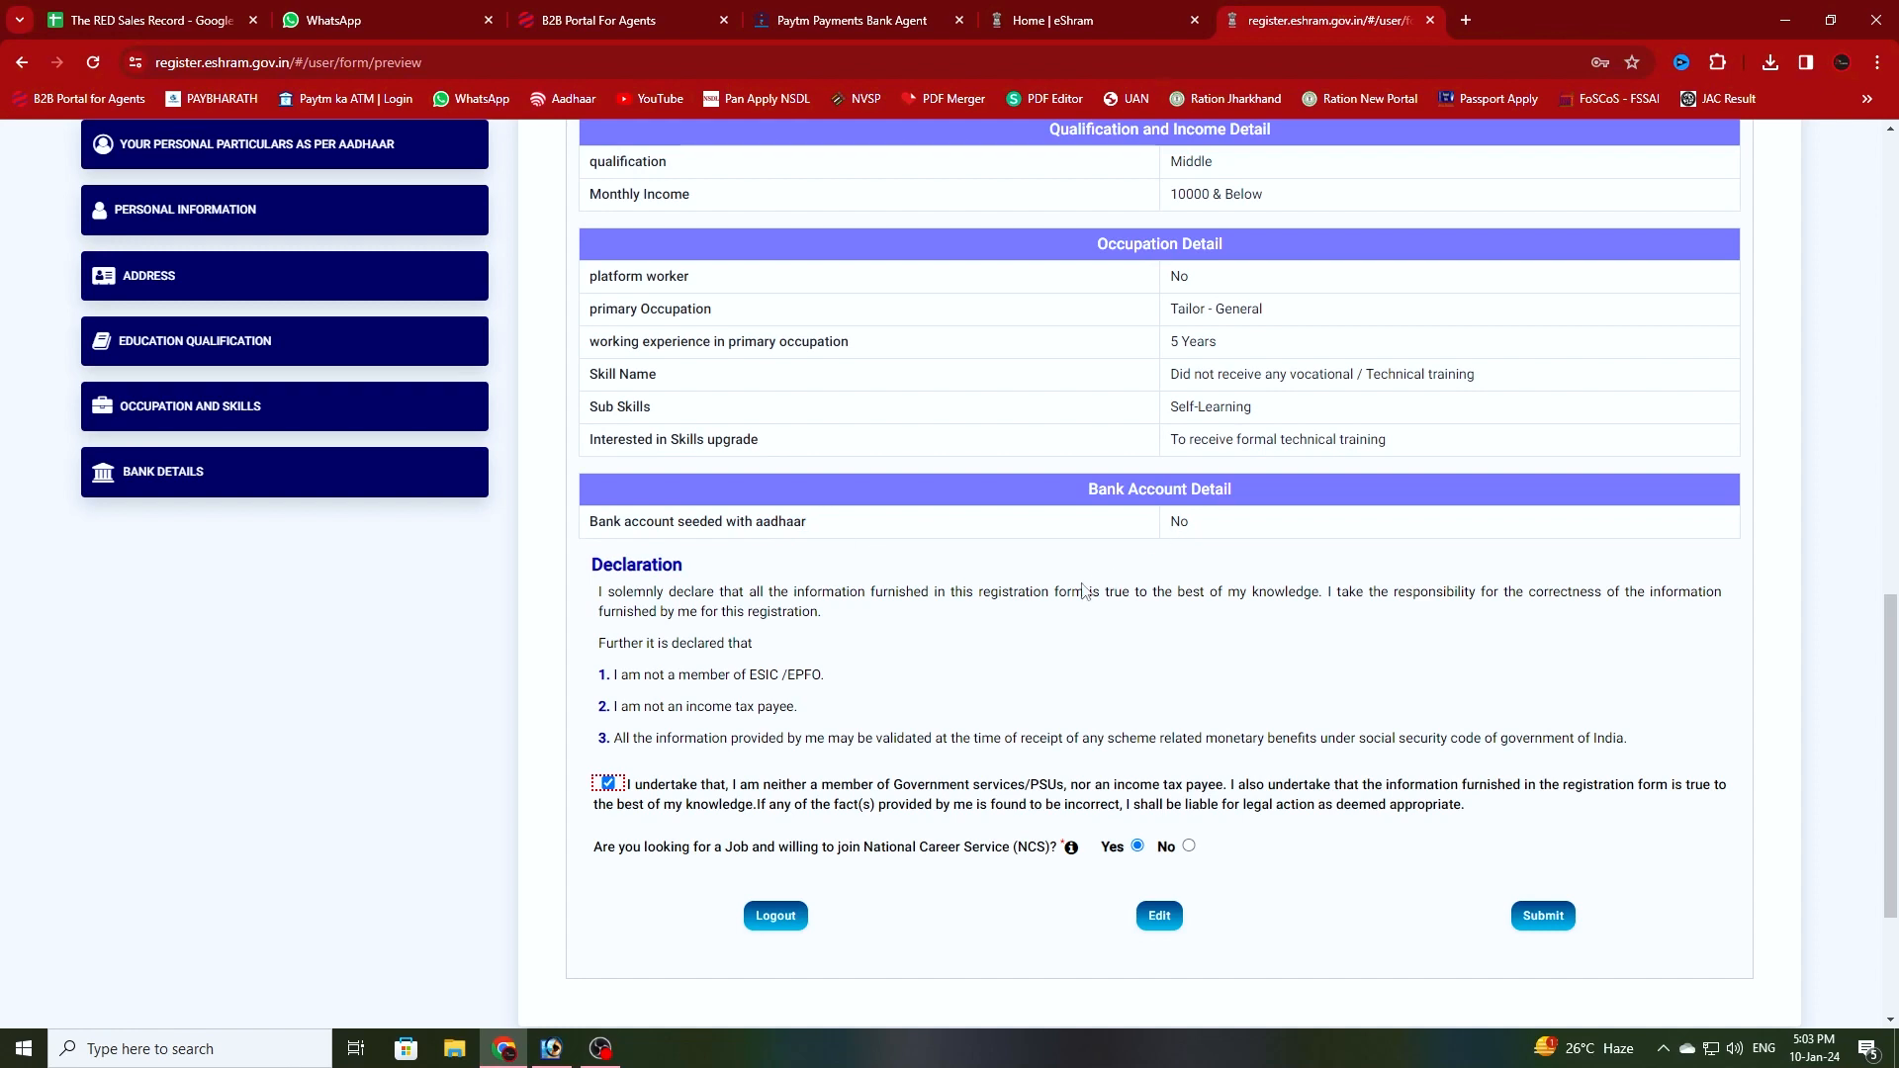
scroll(1380, 654, down, 2)
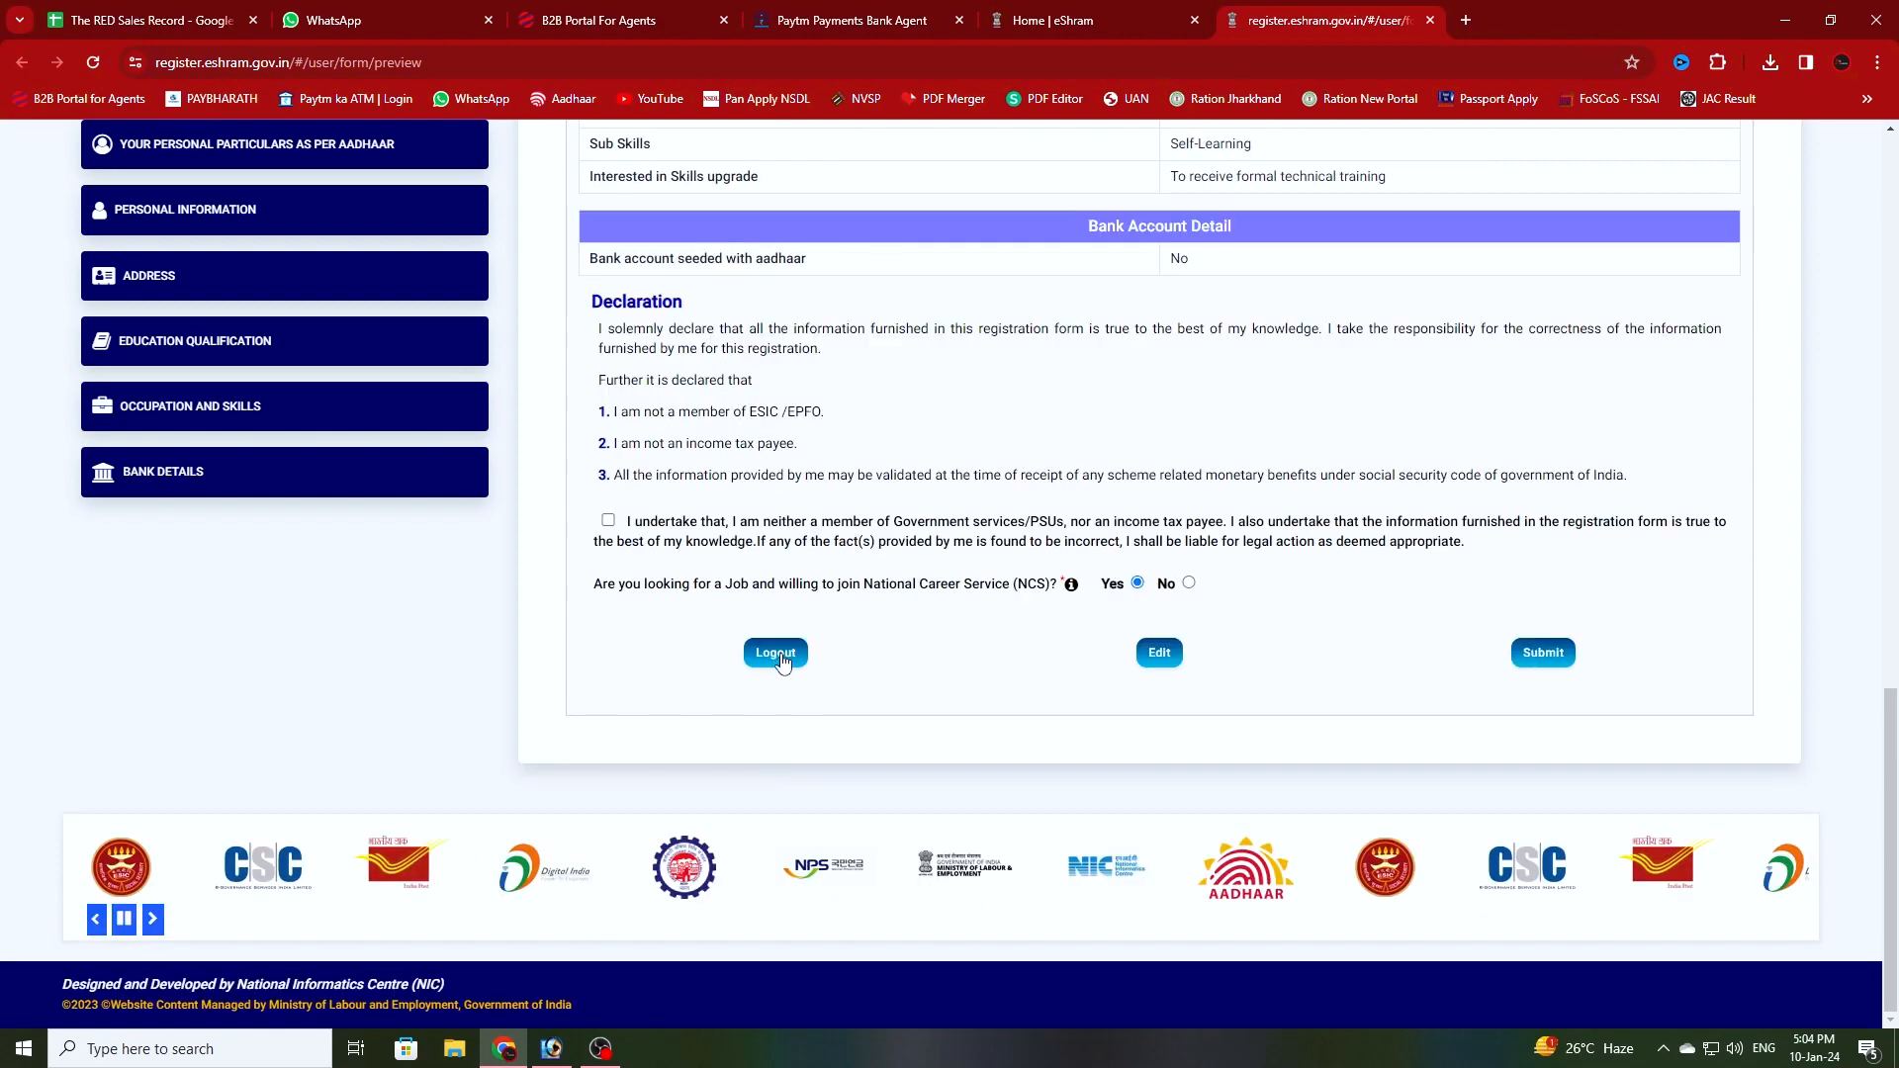
- Log out, confirming Yes to keep the registration as a draft
click(780, 655)
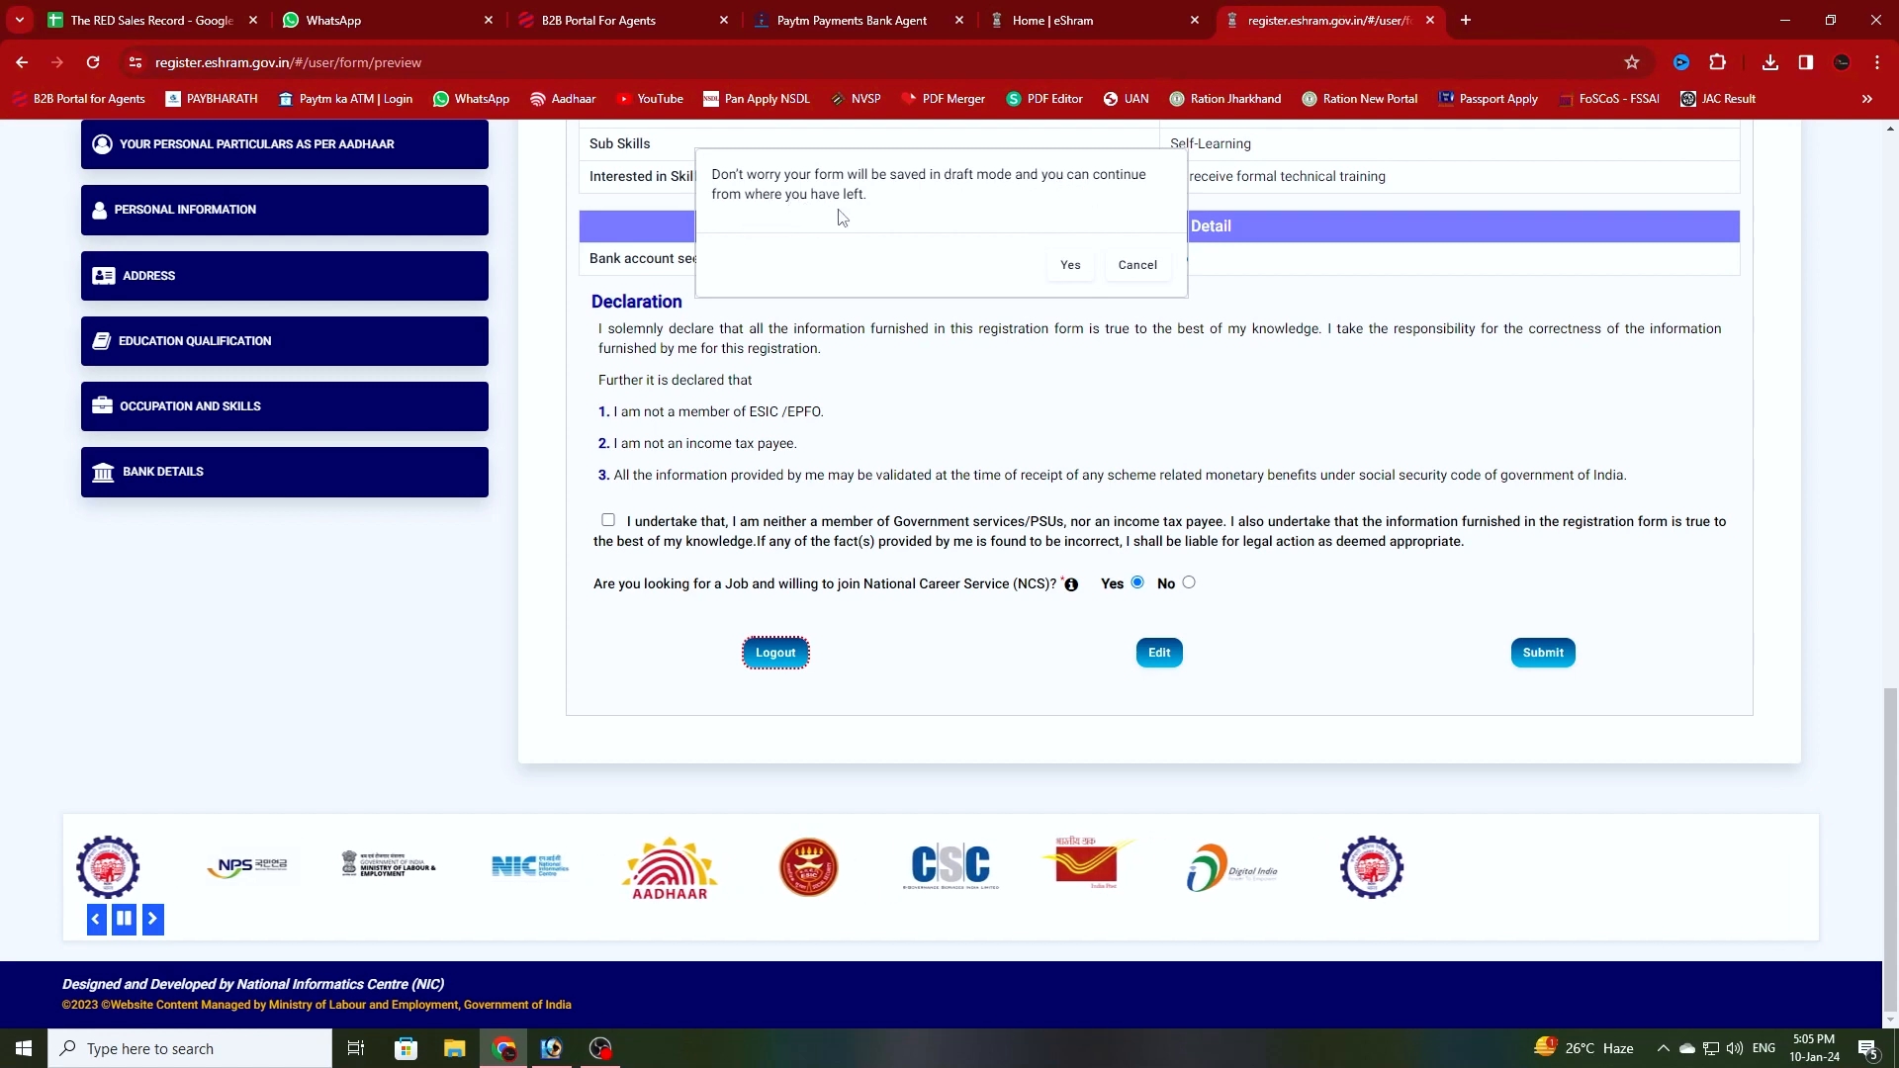
click(1074, 269)
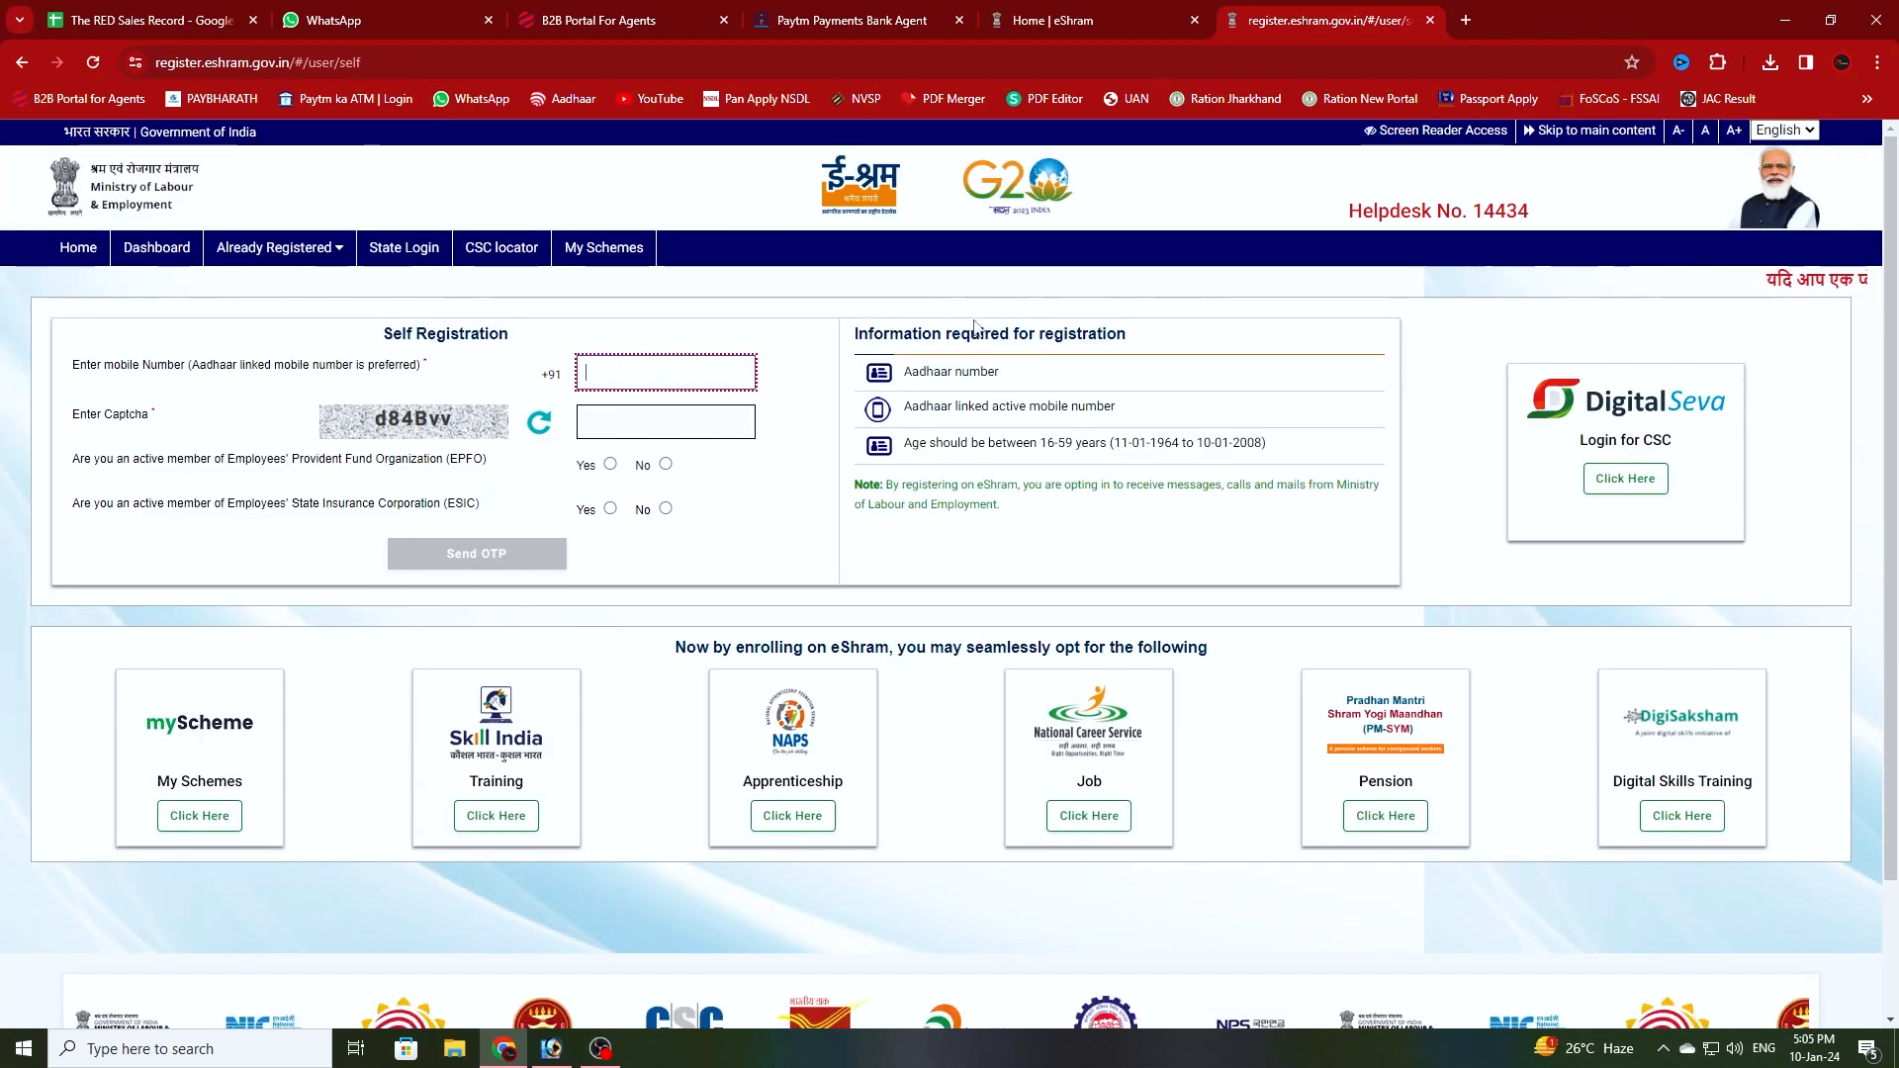